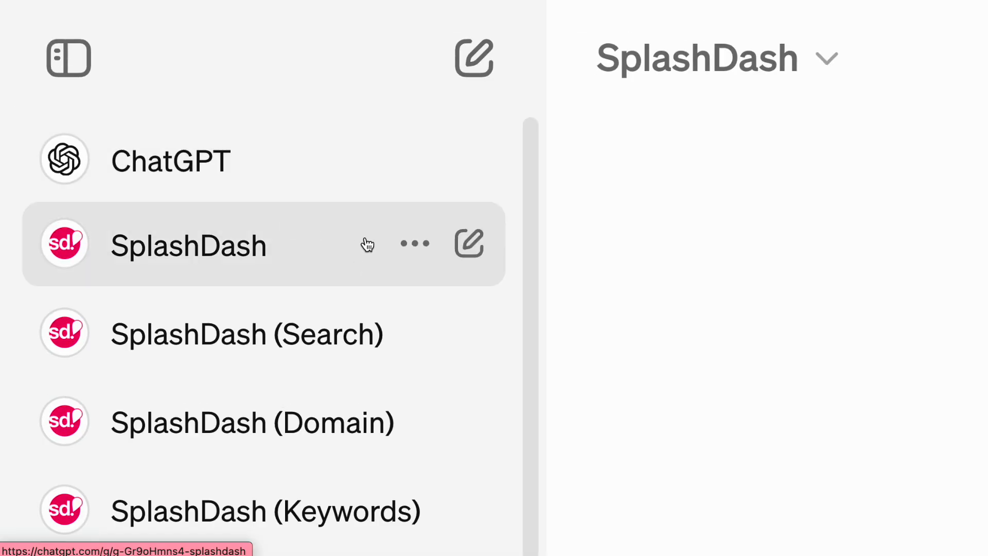
- Expand the list of pinned GPTs and look through the available SplashDash GPTs
scroll(118, 74, down, 1)
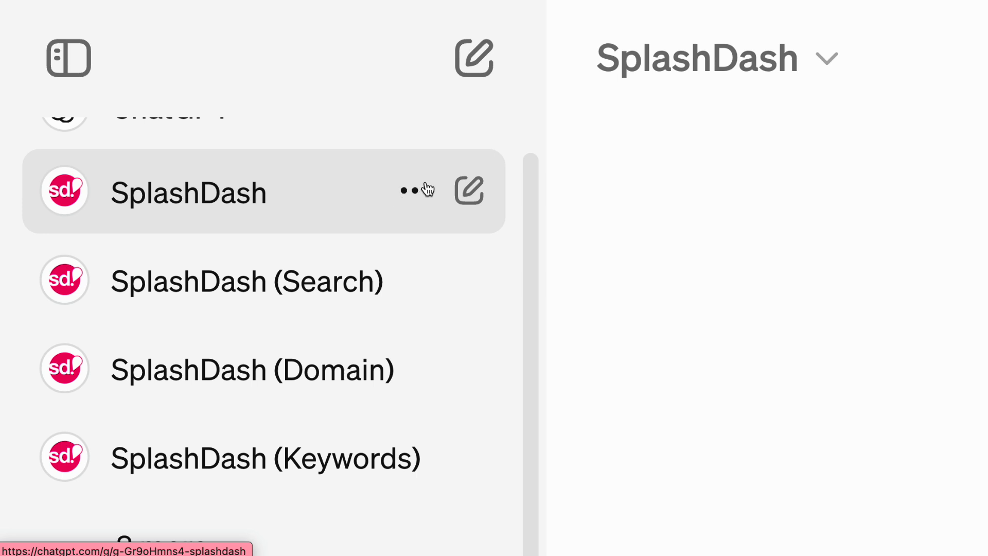
scroll(427, 191, down, 3)
click(194, 452)
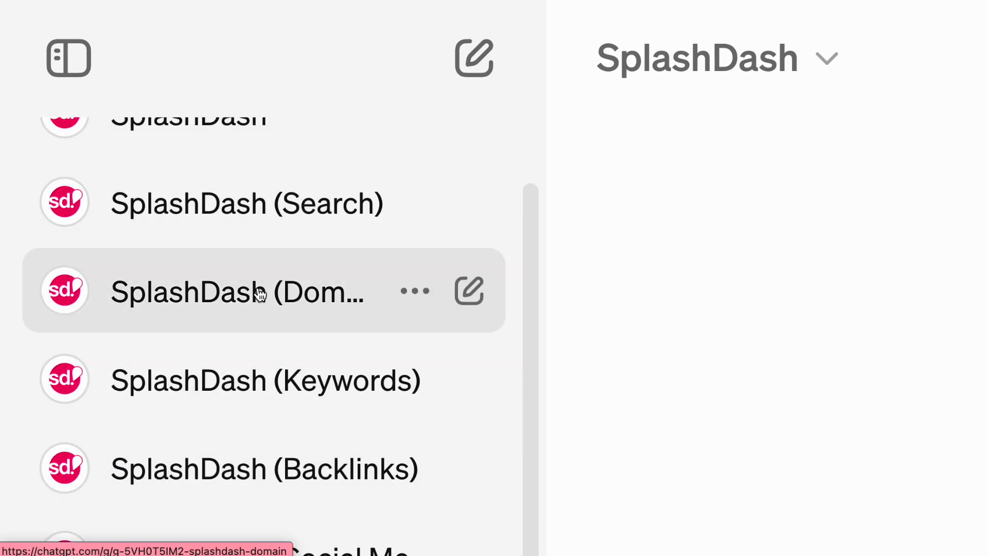
scroll(265, 297, down, 4)
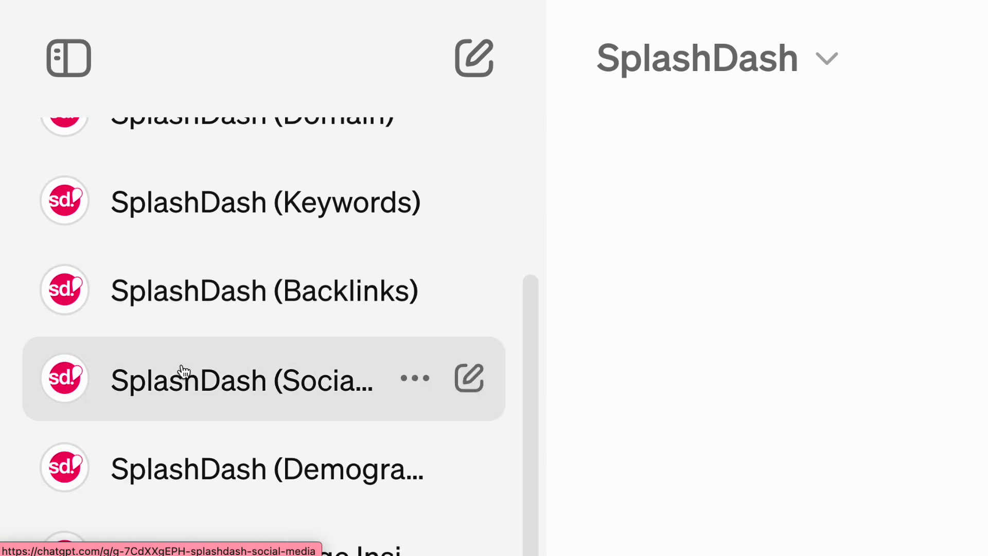
scroll(183, 370, down, 4)
scroll(180, 442, down, 1)
click(187, 484)
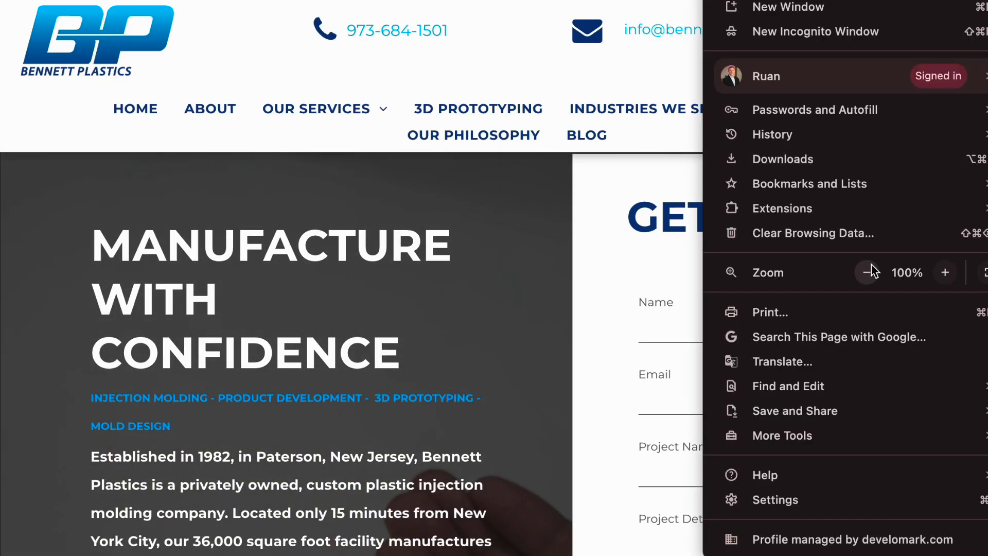
- Set the browser zoom of the Bennett Plastics website to 90%
click(868, 272)
click(868, 273)
click(946, 273)
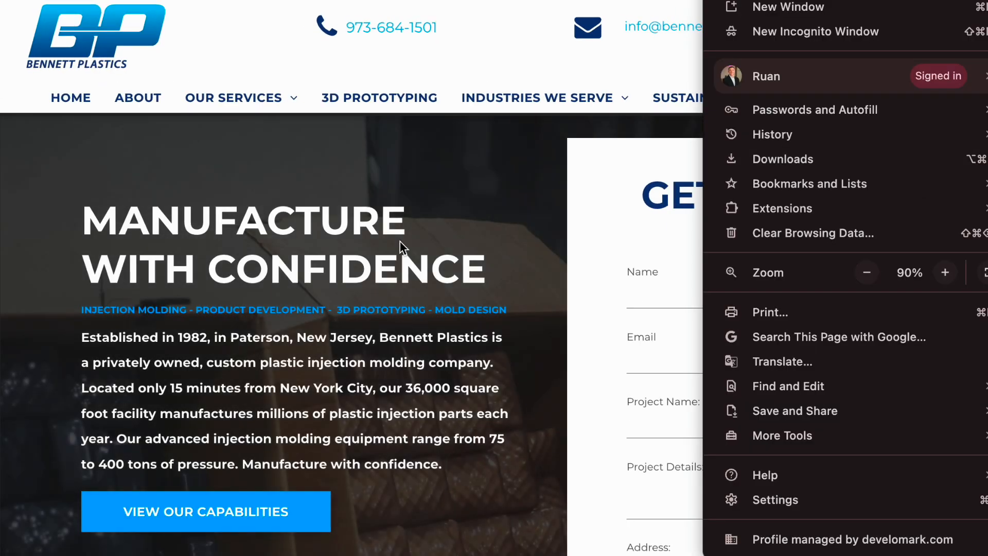
click(387, 261)
drag(311, 170, 490, 481)
click(493, 474)
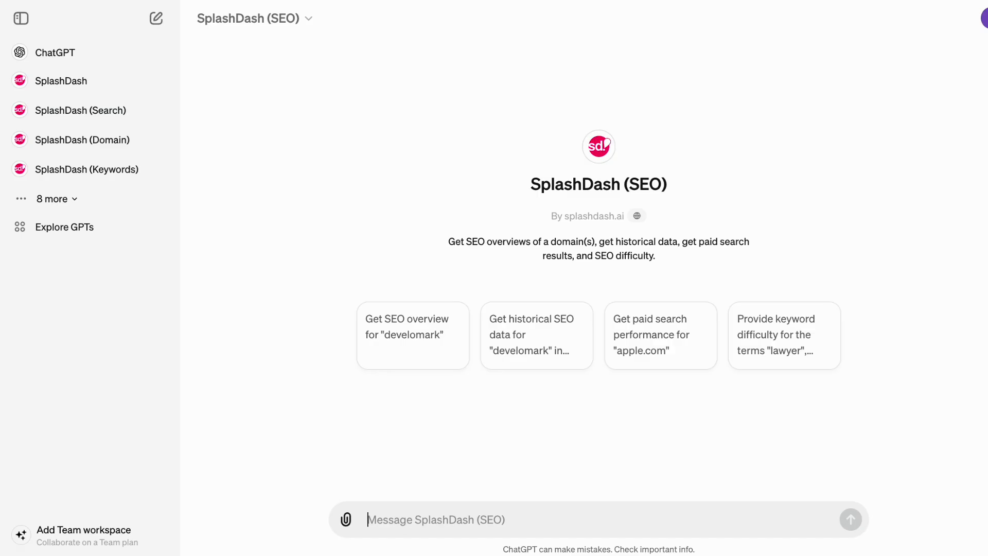
click(65, 83)
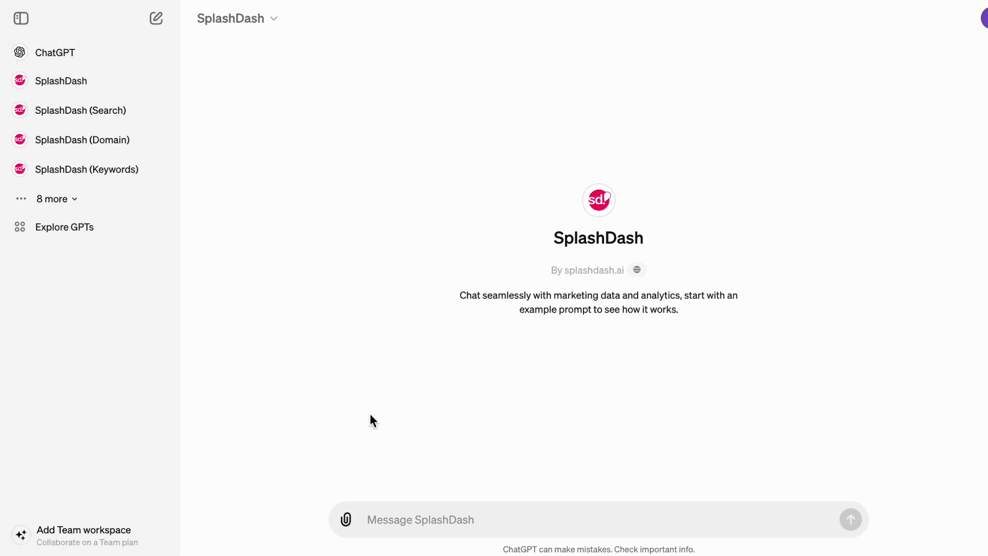
click(68, 206)
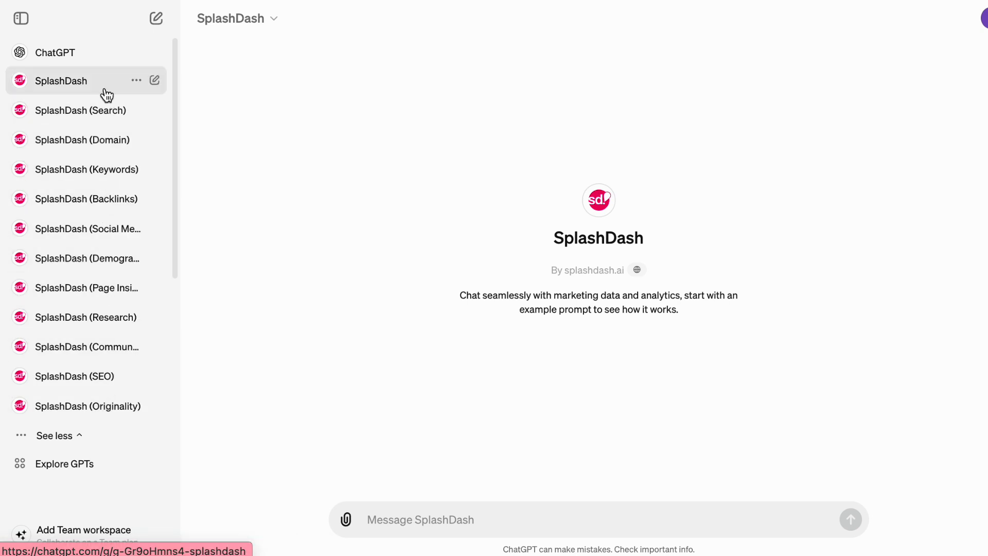
text(@)
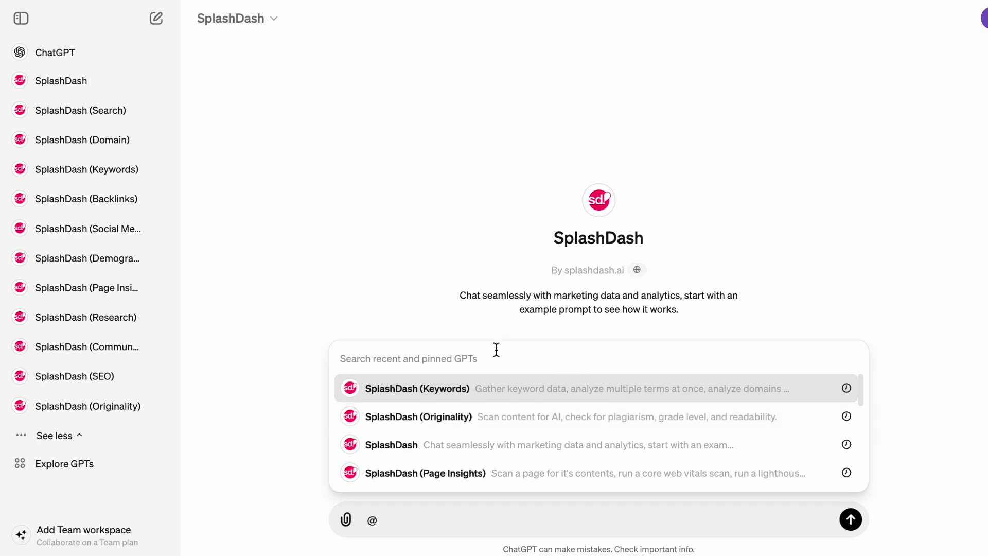
text(domain)
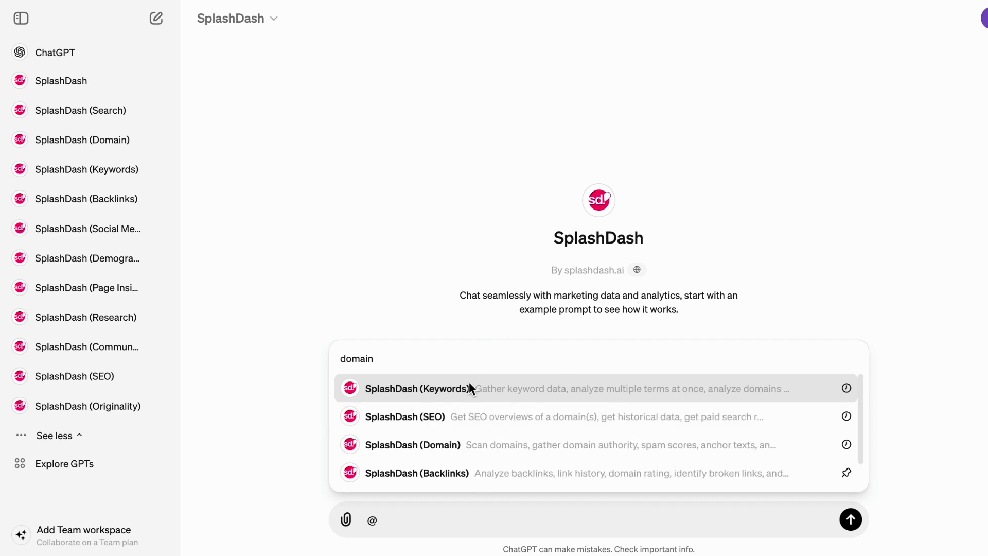
click(462, 444)
text(https://www.bennettplastics.com/)
key(Return)
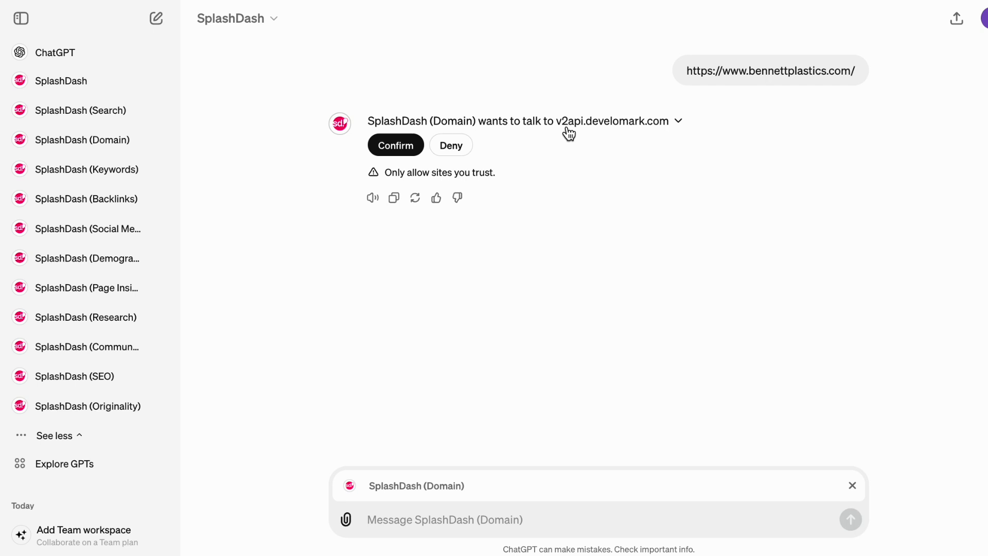
- Expand the SplashDash (Domain) request details and examine the target, scope, sort and limit parameters
click(569, 133)
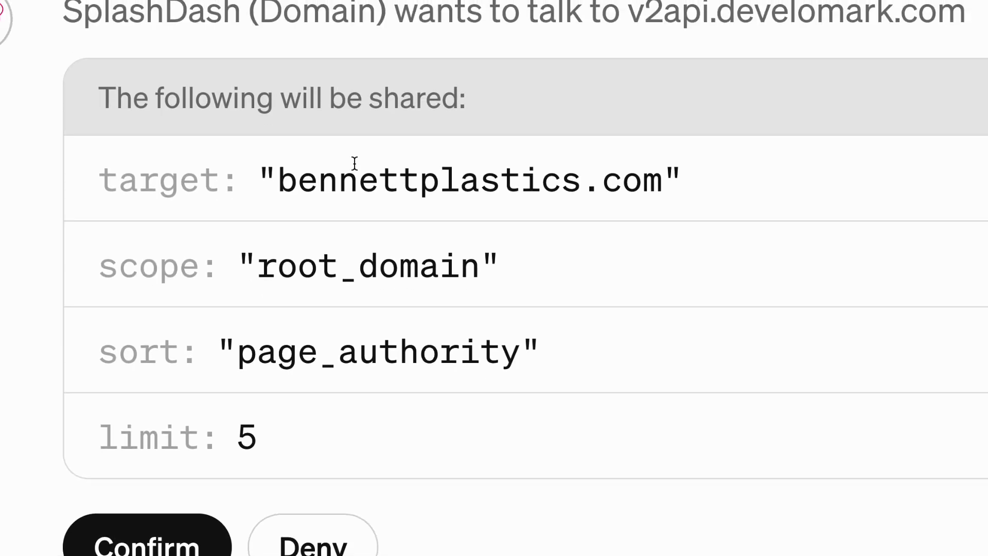
drag(271, 176, 665, 177)
key(ctrl+c)
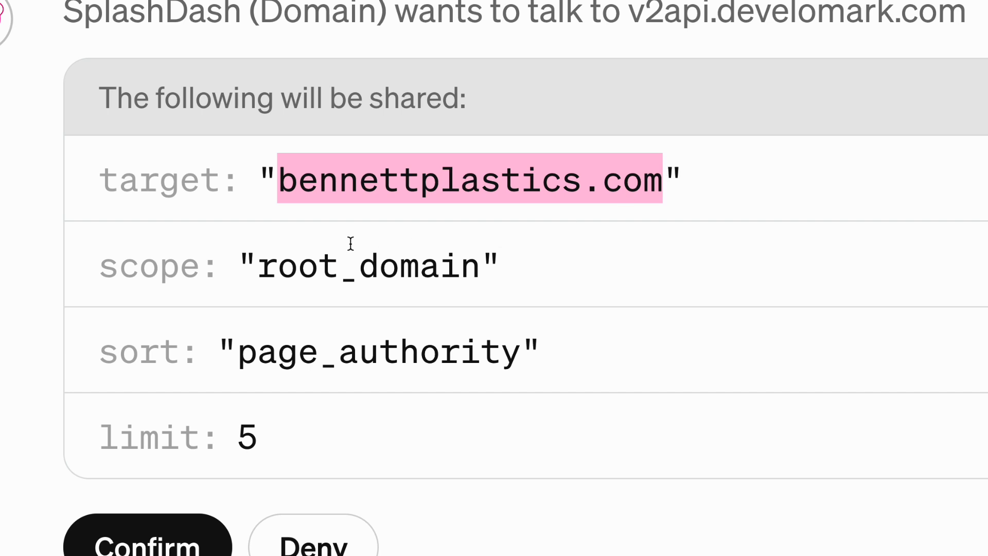
drag(261, 259, 475, 259)
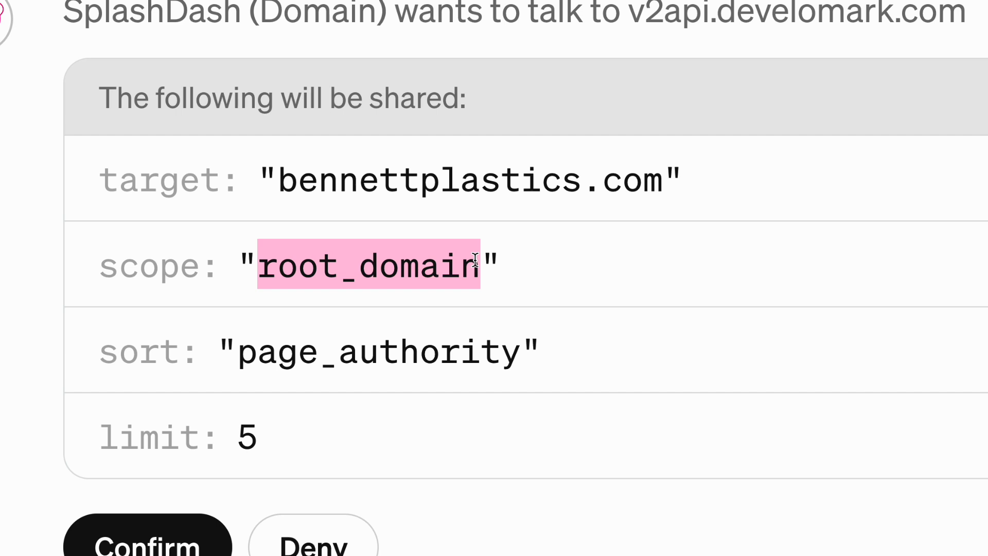
drag(241, 352, 526, 352)
drag(238, 438, 259, 437)
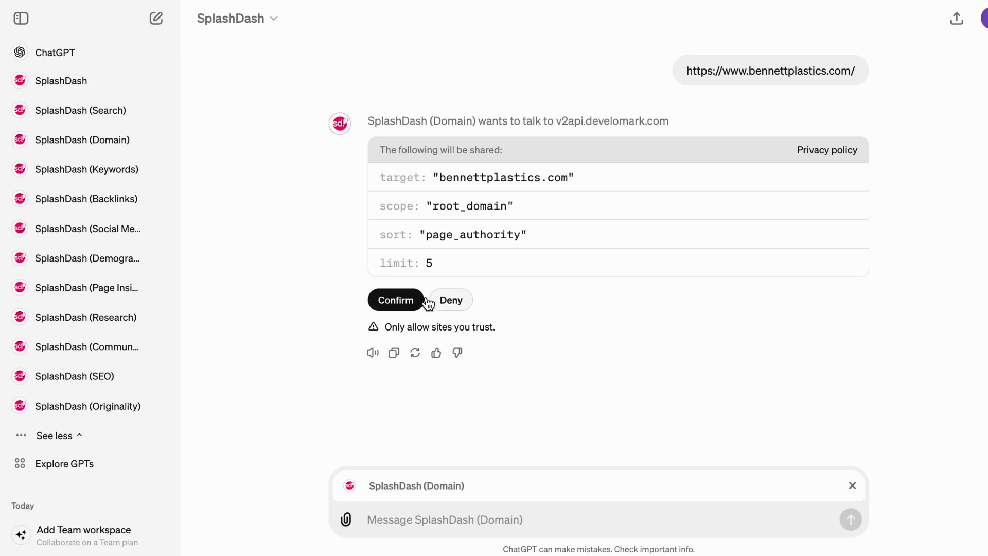
- Allow the request to v2api.develomark.com and review the returned top-pages table with the sidebar hidden
click(401, 301)
click(21, 18)
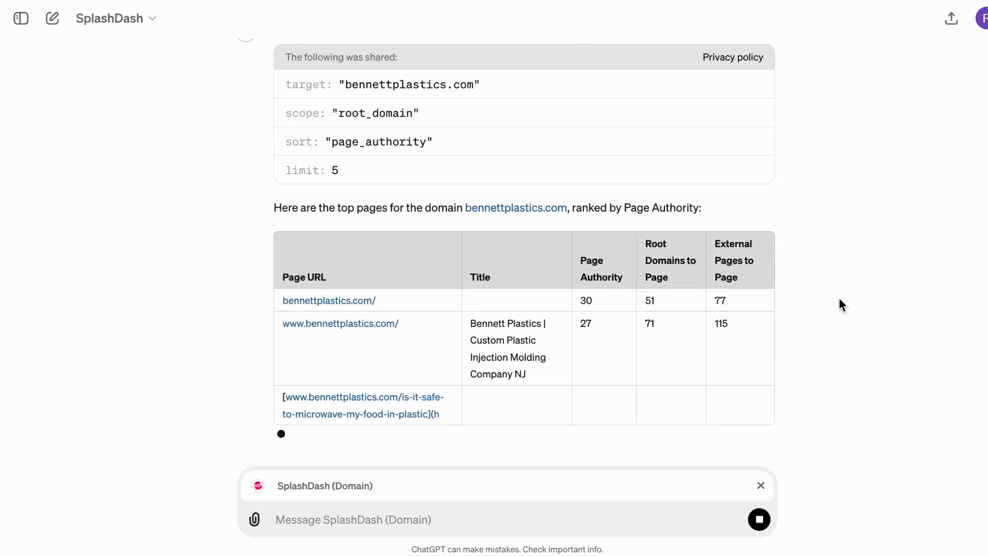
scroll(859, 293, up, 5)
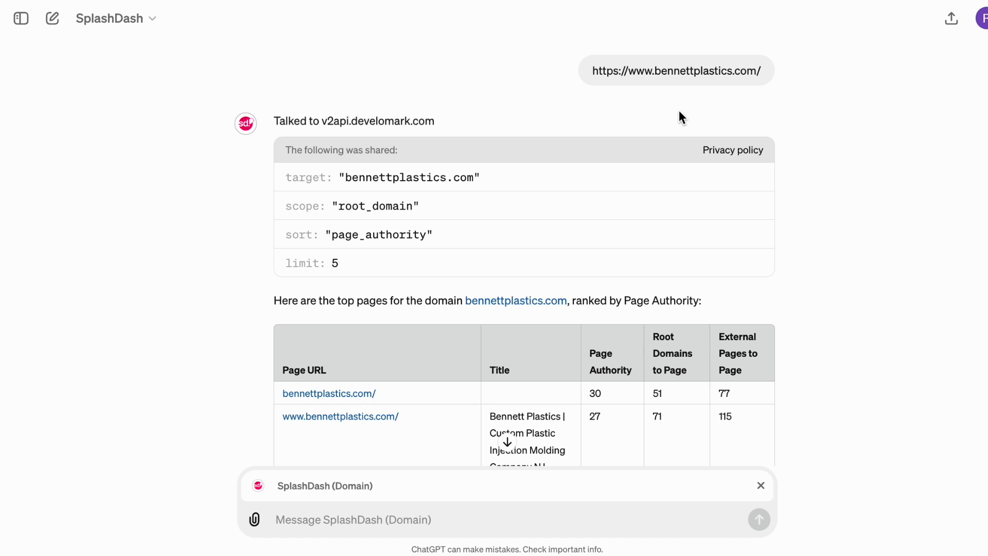
scroll(674, 98, down, 3)
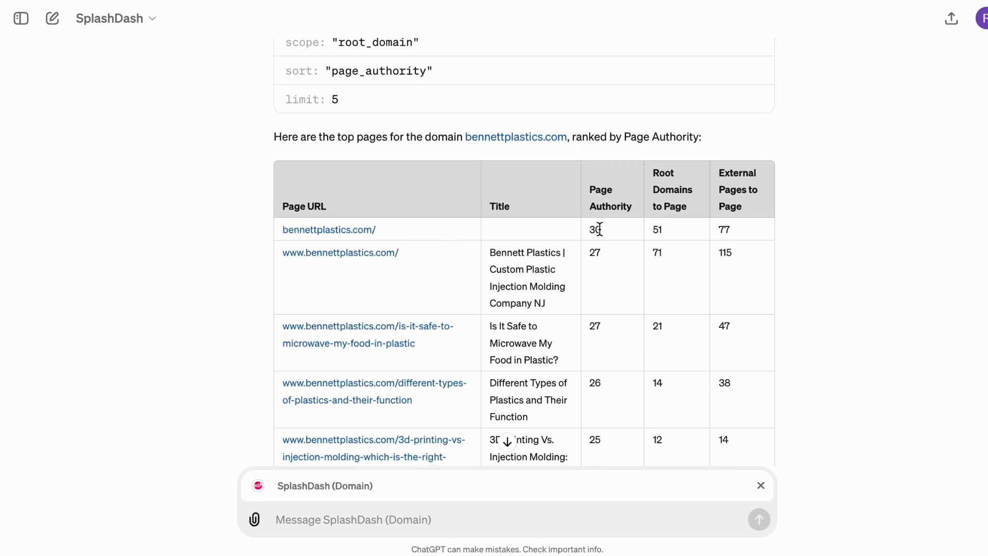
scroll(623, 230, up, 1)
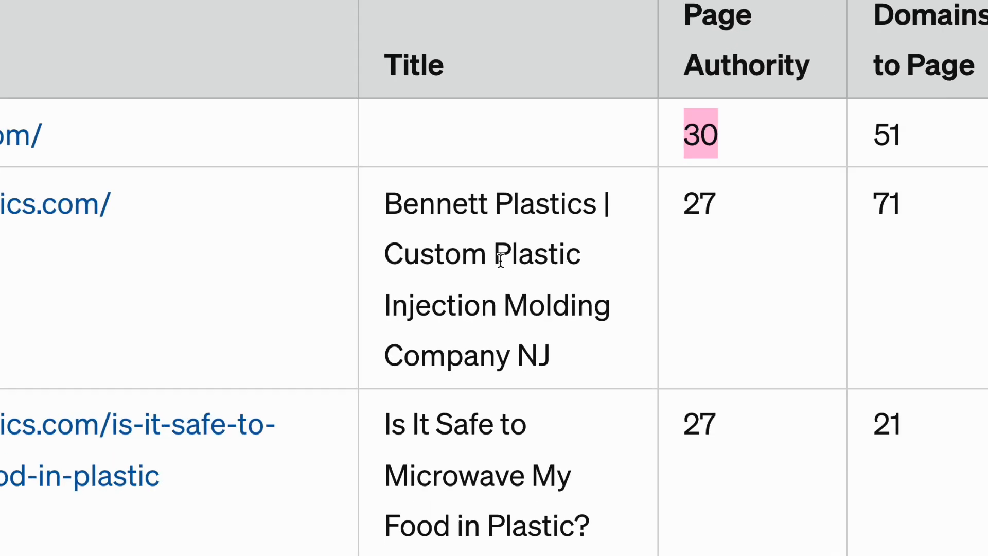
- Search Google for the page title text "Plastic Injection Molding Company NJ" and look through the results for Bennett Plastics
drag(498, 259, 541, 359)
right_click(541, 359)
click(597, 430)
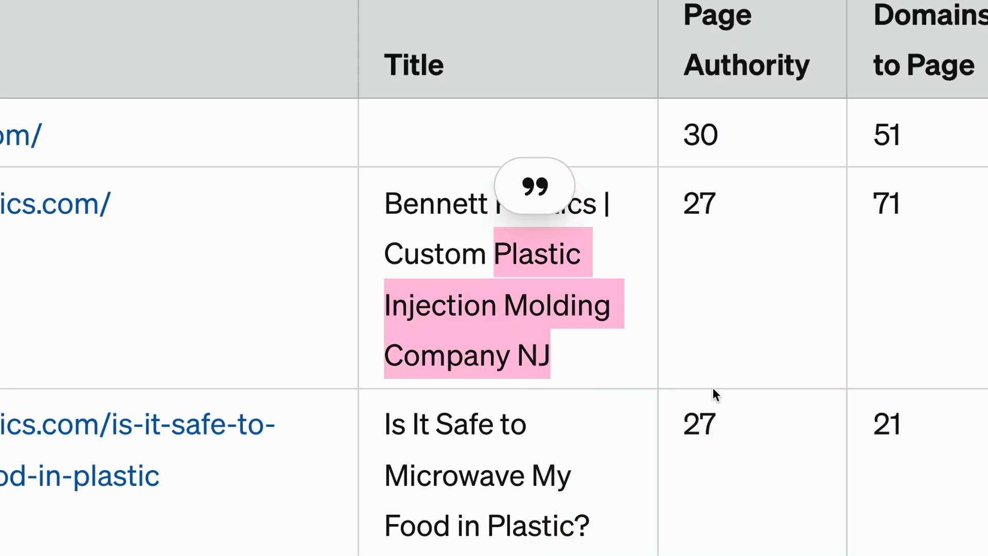
scroll(424, 264, down, 3)
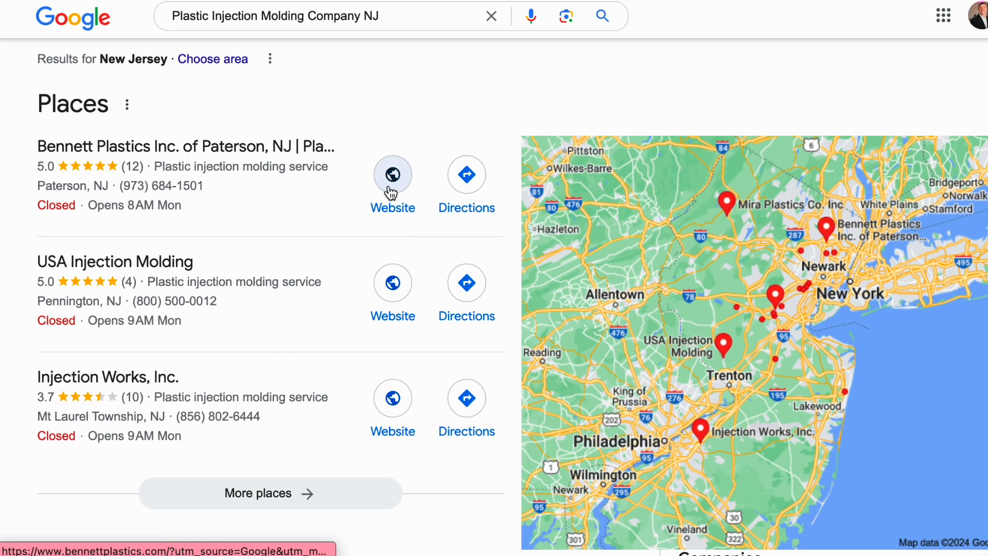
scroll(391, 193, down, 15)
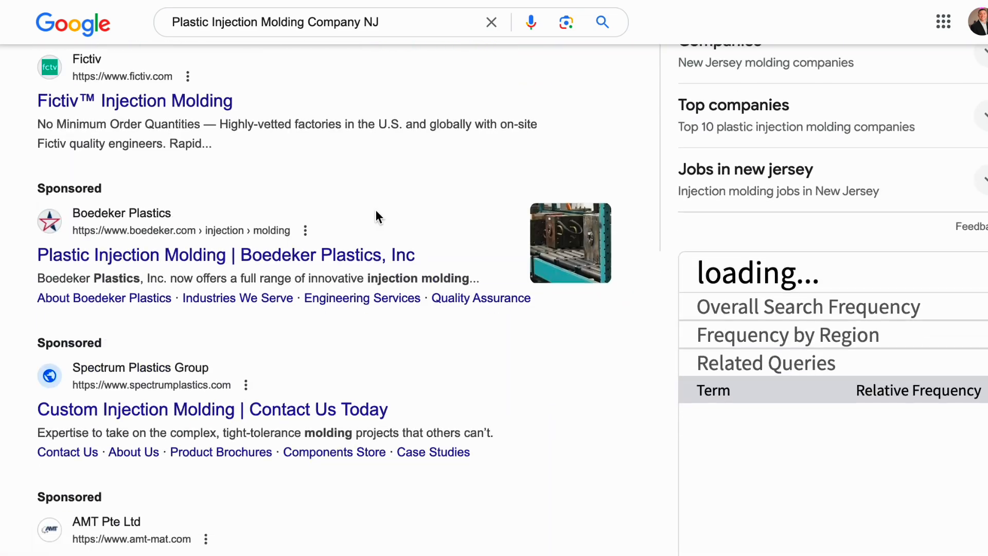
scroll(375, 212, down, 3)
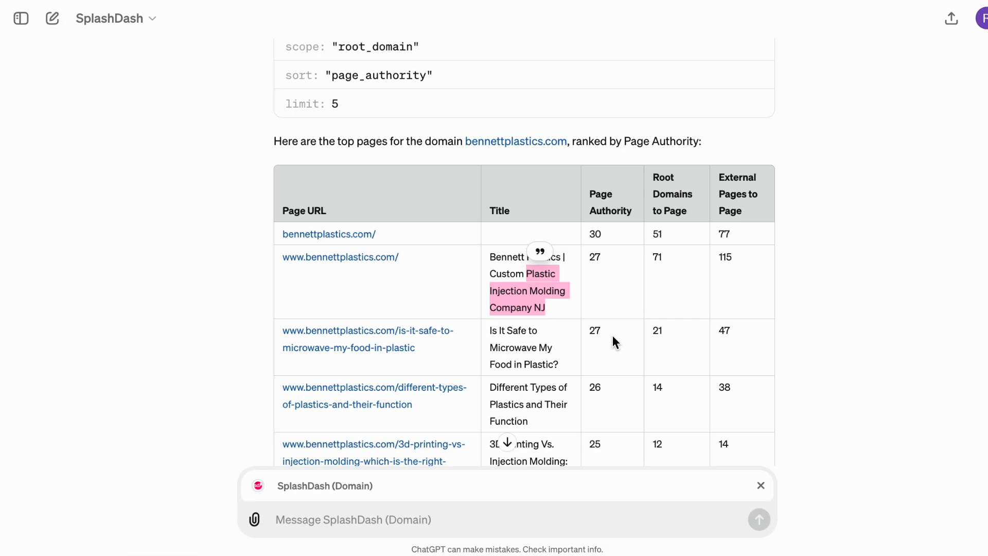
- Return to the ChatGPT conversation and replace SplashDash (Domain) with SplashDash (Page Insights) as the mentioned GPT
scroll(618, 340, down, 5)
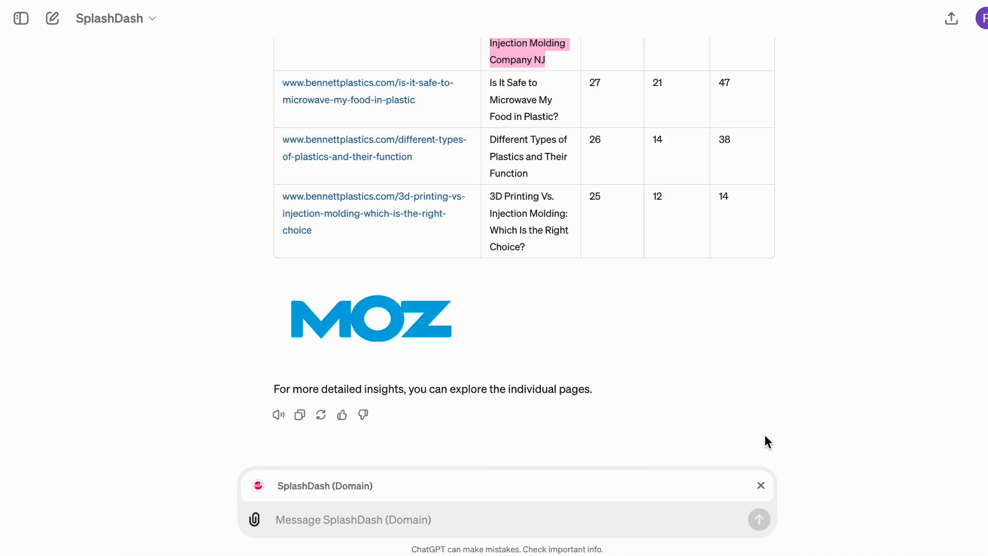
click(761, 485)
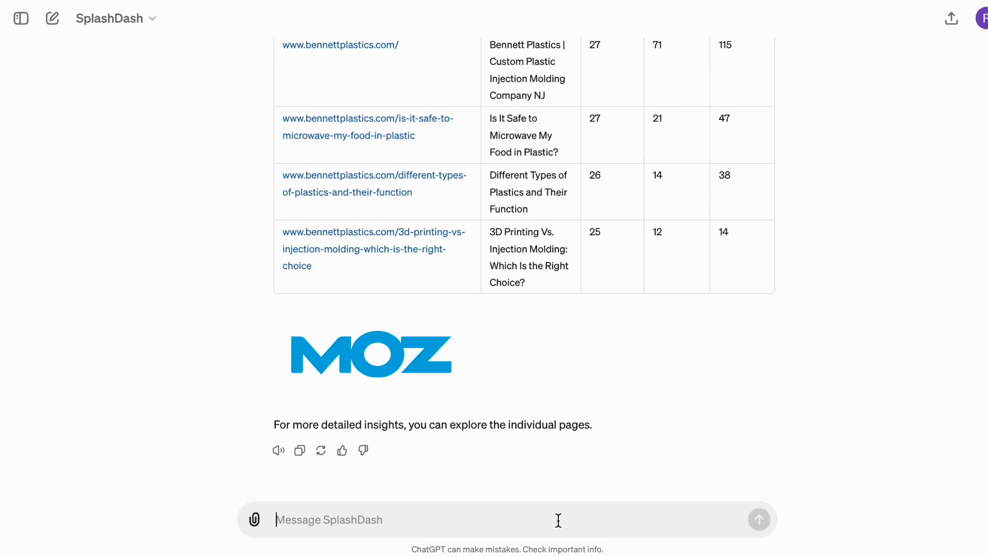
text(@page)
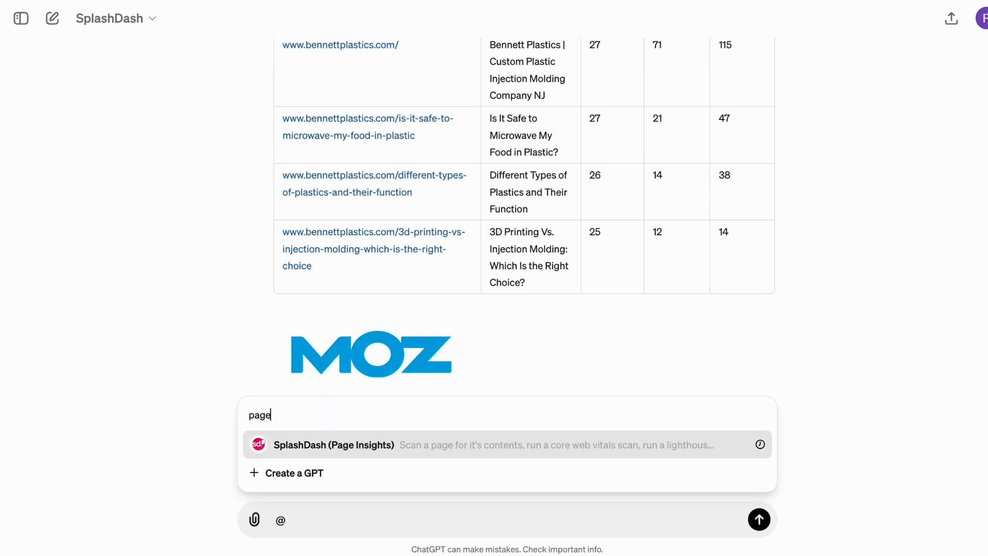
click(463, 445)
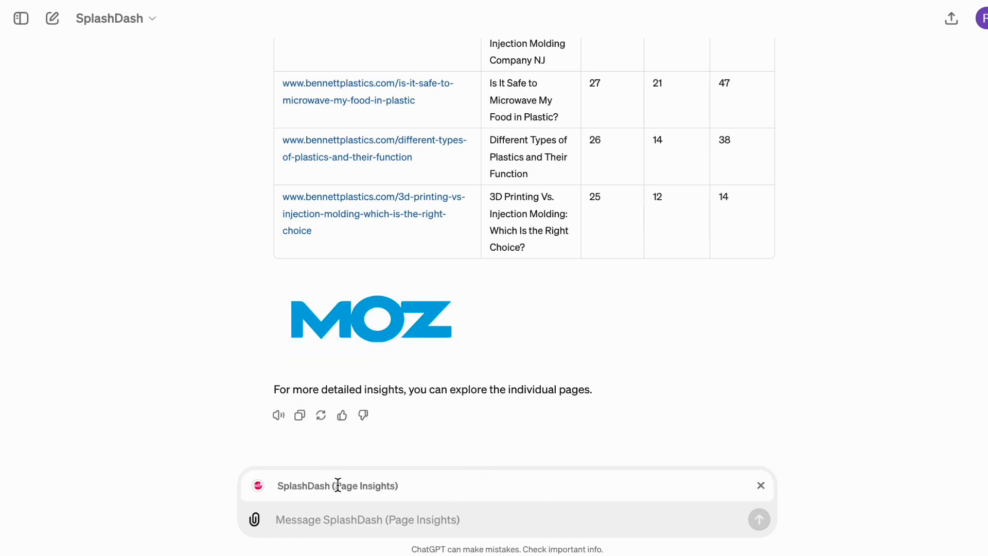
drag(338, 486, 403, 491)
- Send SplashDash (Page Insights) the prompt "Gather content from the domain:" followed by the copied domain
click(414, 518)
text(Gather content )
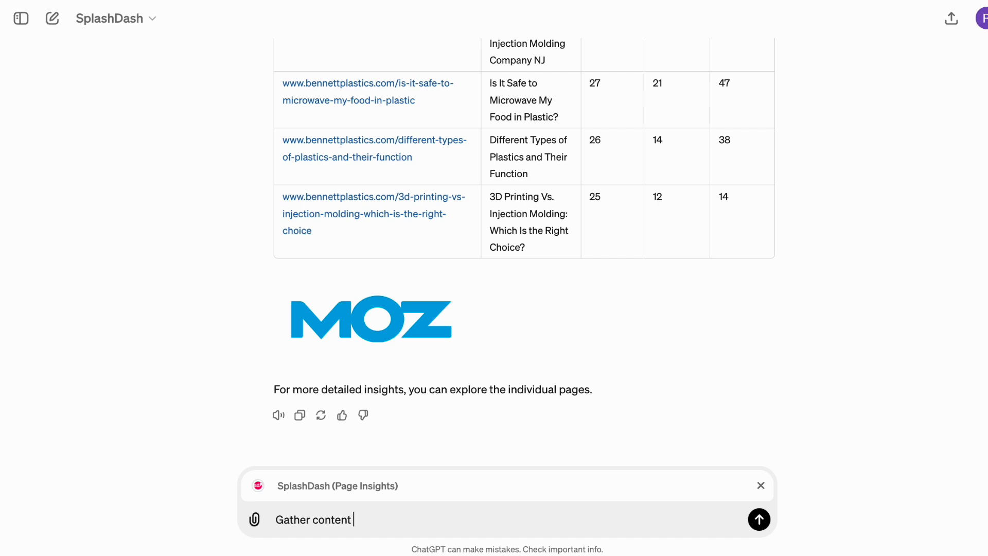
text(from the domain:)
key(ctrl+v)
key(Return)
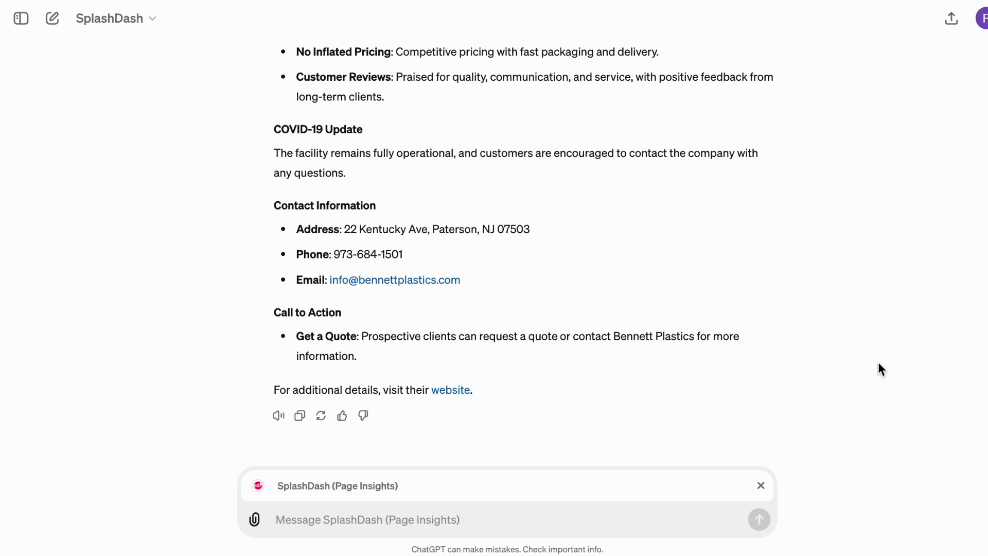
- Review the conversation from the first Bennett Plastics URL message down to the latest Page Insights answer
scroll(891, 354, up, 15)
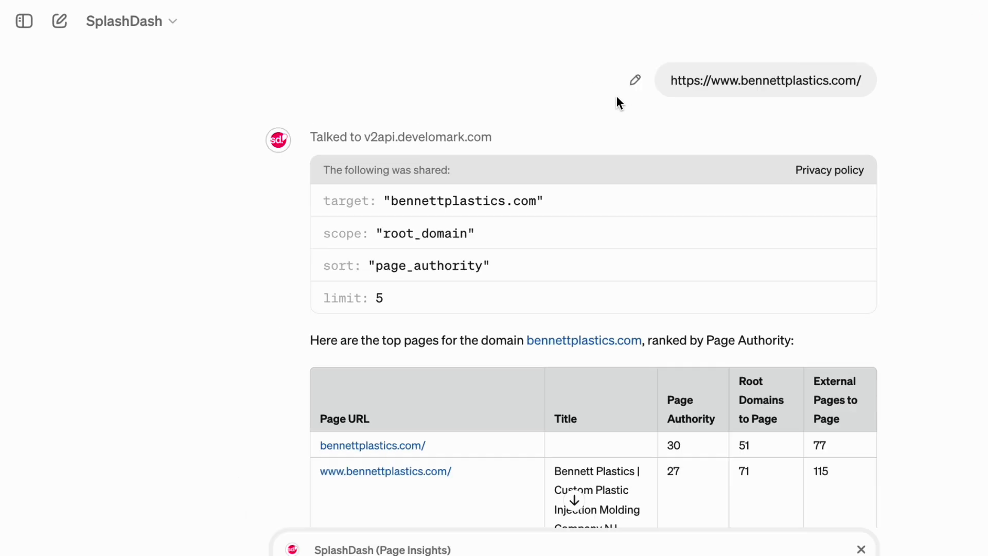
drag(669, 80, 883, 99)
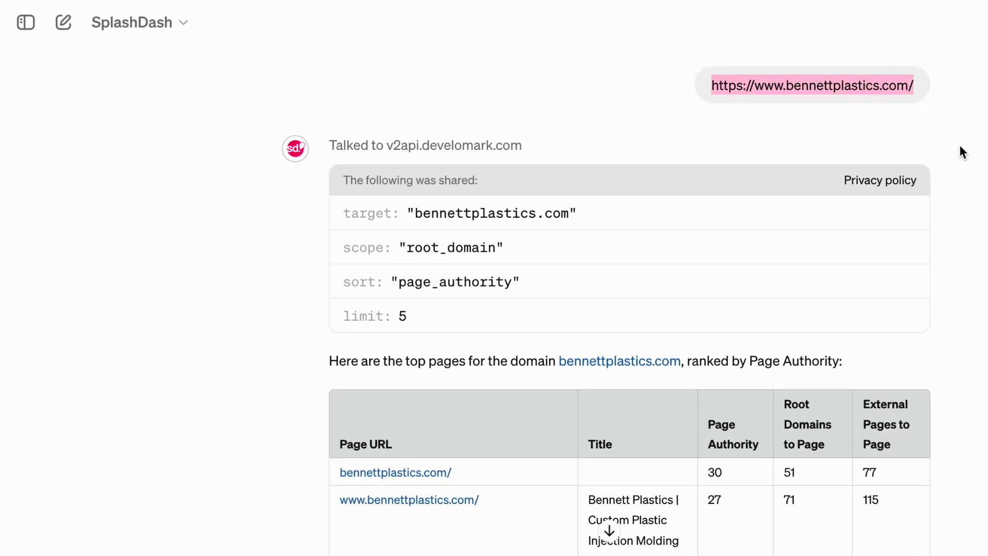
scroll(870, 190, down, 15)
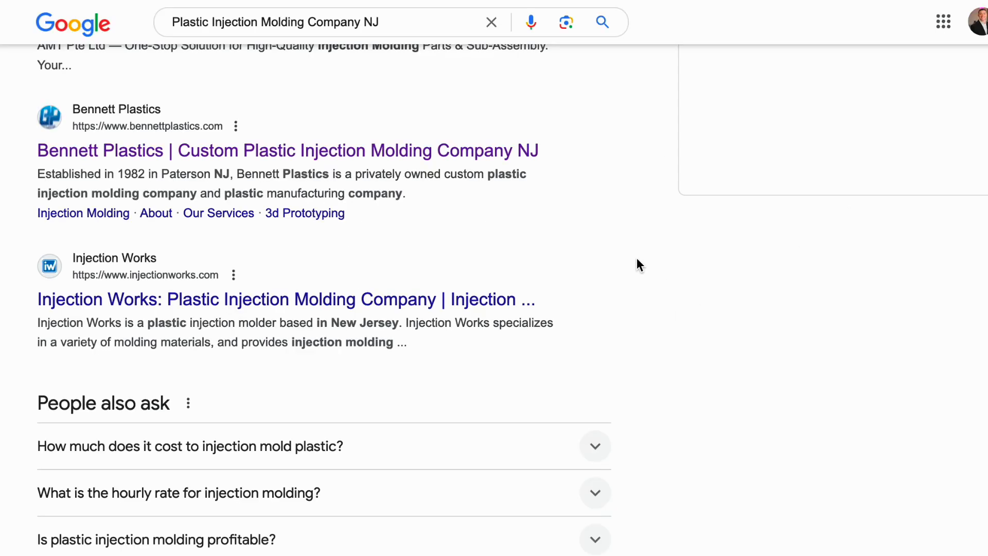
- Switch to the Google results and open the Bennett Plastics Inc. of Paterson place listing for viewing
scroll(638, 265, up, 20)
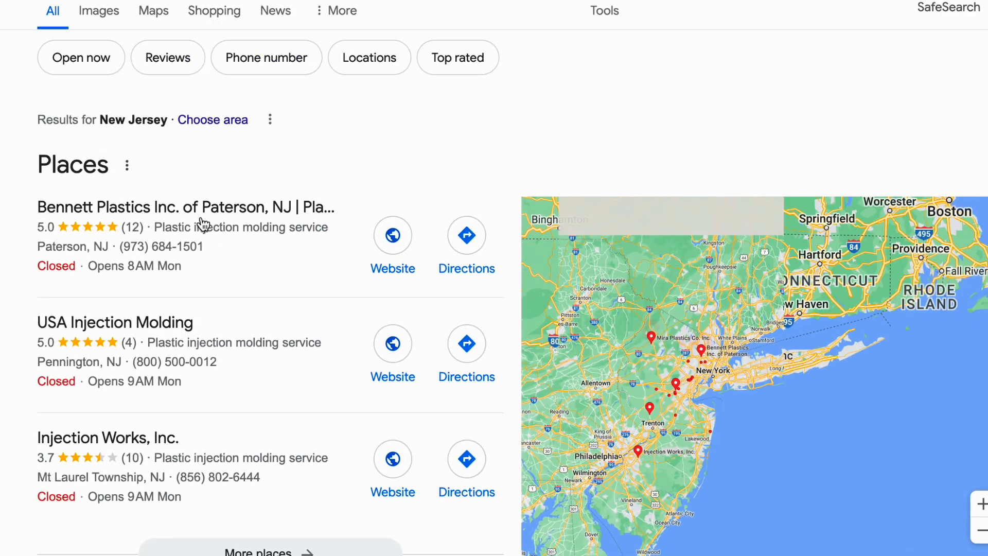
click(204, 224)
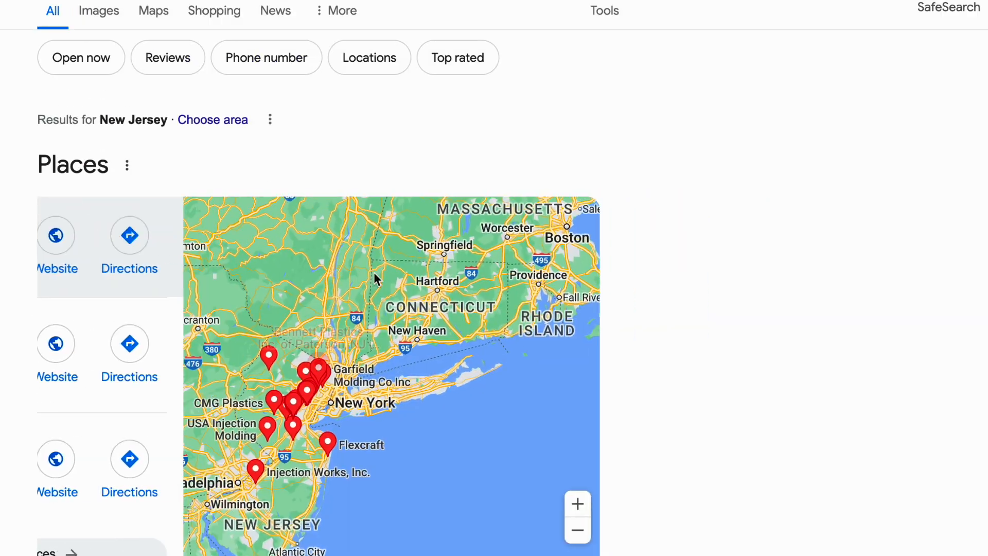
drag(715, 148, 926, 311)
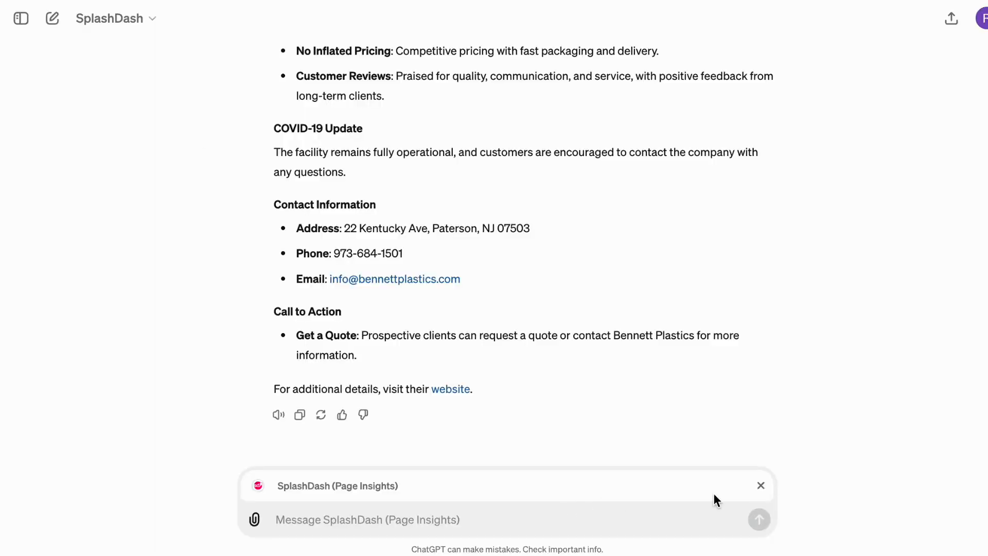
- Replace SplashDash (Page Insights) with SplashDash (Search) as the mentioned GPT in the conversation
click(762, 486)
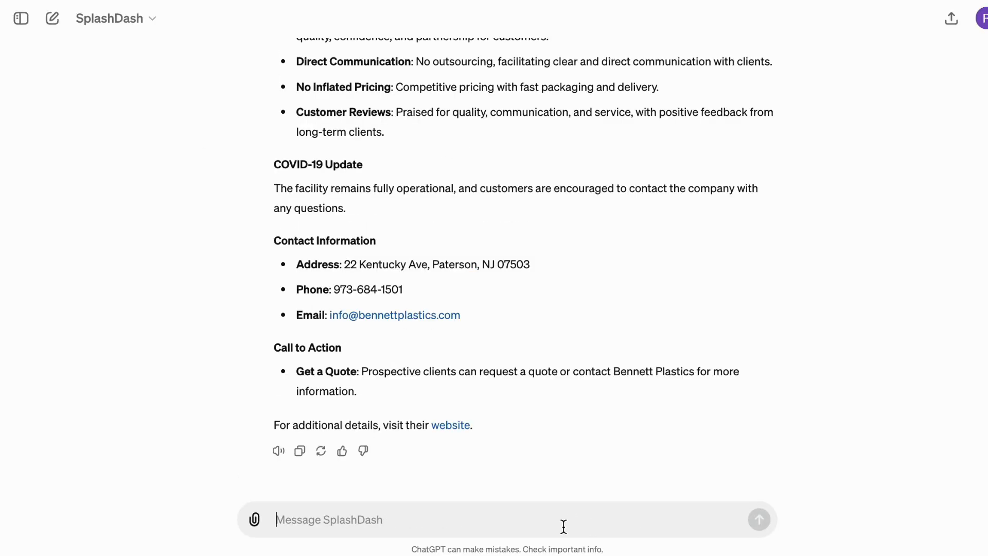
text(@)
click(375, 414)
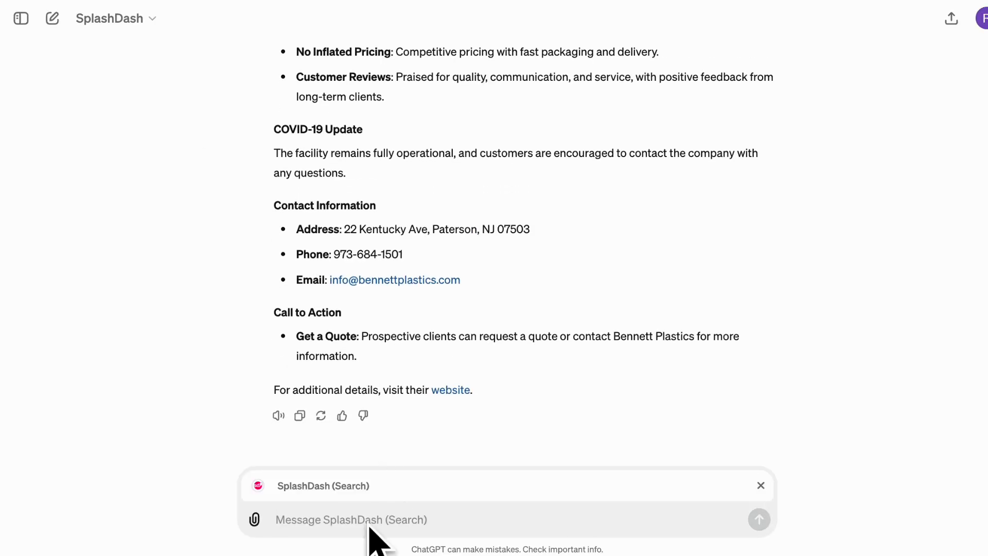
- Send SplashDash (Search) the prompt "Gather map data on:" followed by the copied Bennett Plastics Inc. of Paterson, NJ listing text
text(Gather map )
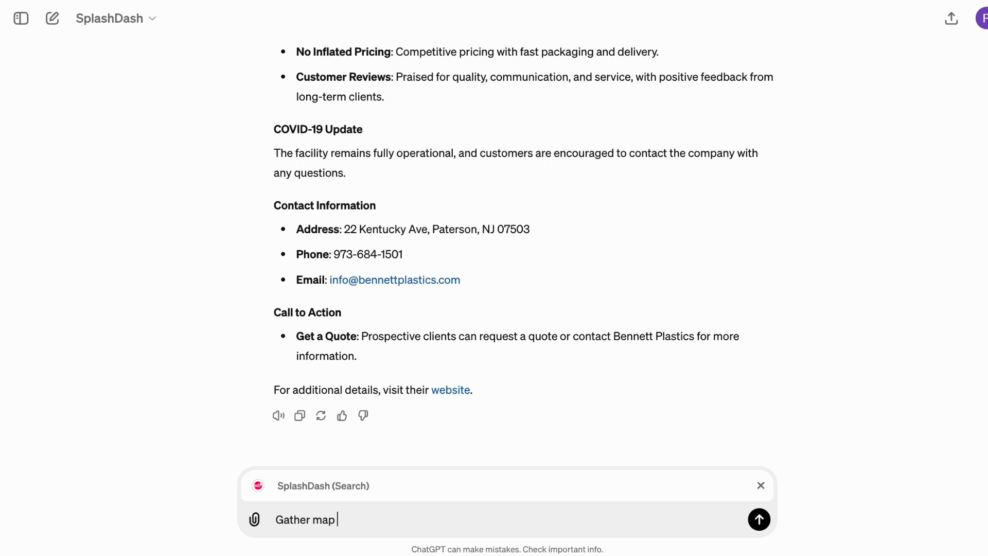
text(data on:)
key(shift+Return)
key(shift+Return)
text(Bennett Plastics Inc. of Paterson, NJ | Plastic Injection Molding Company 5.0 (12)  Plastic injection molding service in Paterson, New Jersey)
key(Return)
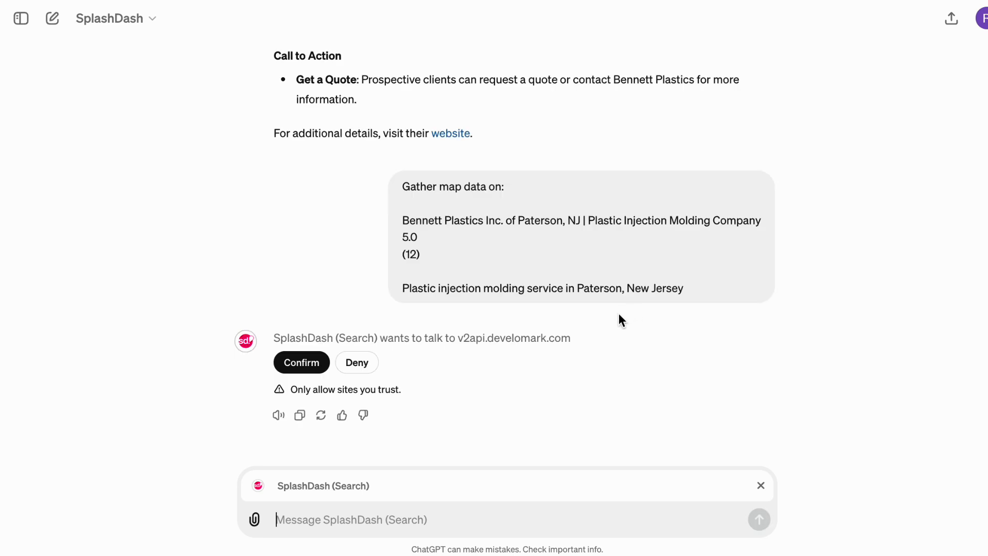
- Allow SplashDash (Search) to talk to v2api.develomark.com and remove it as the mentioned GPT
click(530, 339)
drag(310, 251, 448, 296)
click(297, 363)
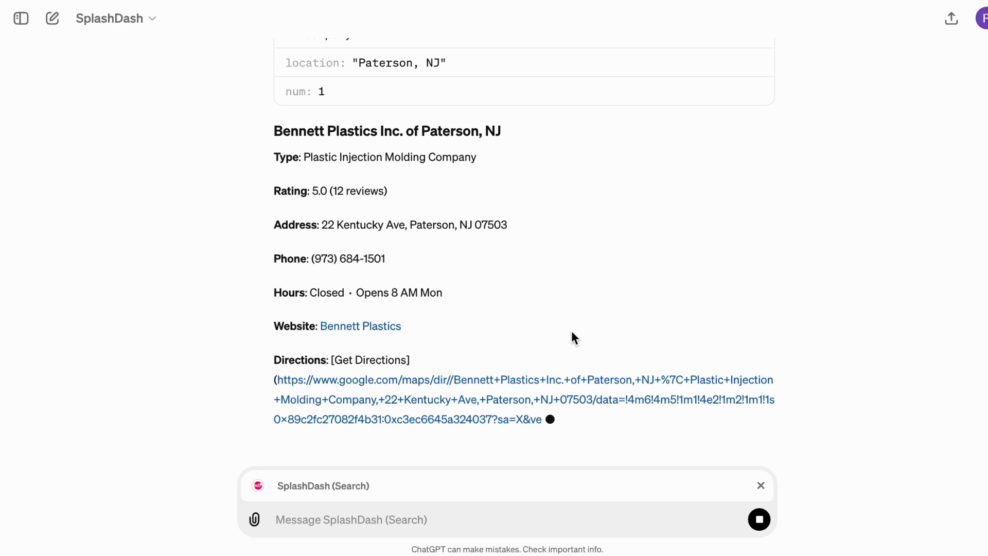
click(760, 485)
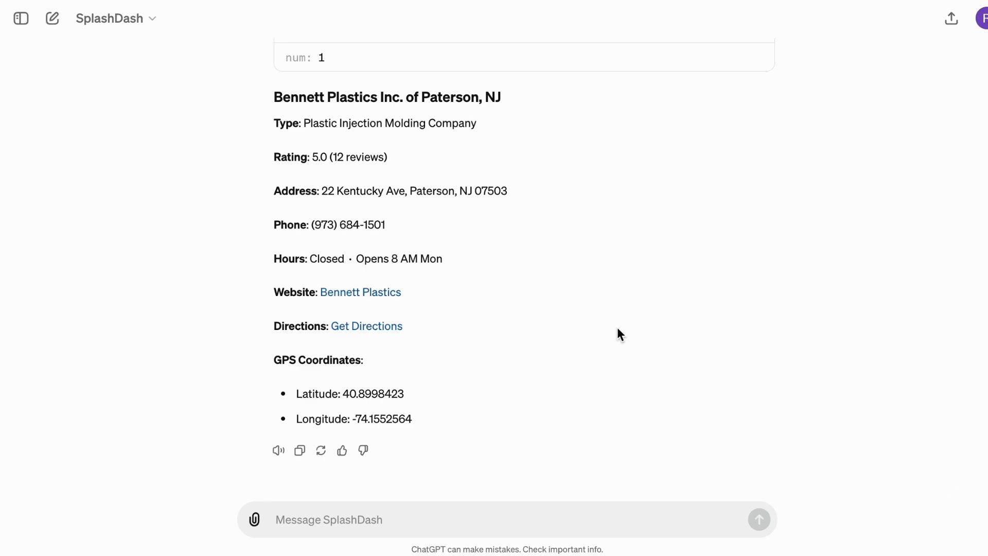
- Review the earlier answers in the conversation, including the Page Insights content, down to the map data for Bennett Plastics
scroll(669, 254, up, 15)
scroll(669, 255, up, 6)
scroll(668, 261, down, 1)
scroll(665, 260, down, 15)
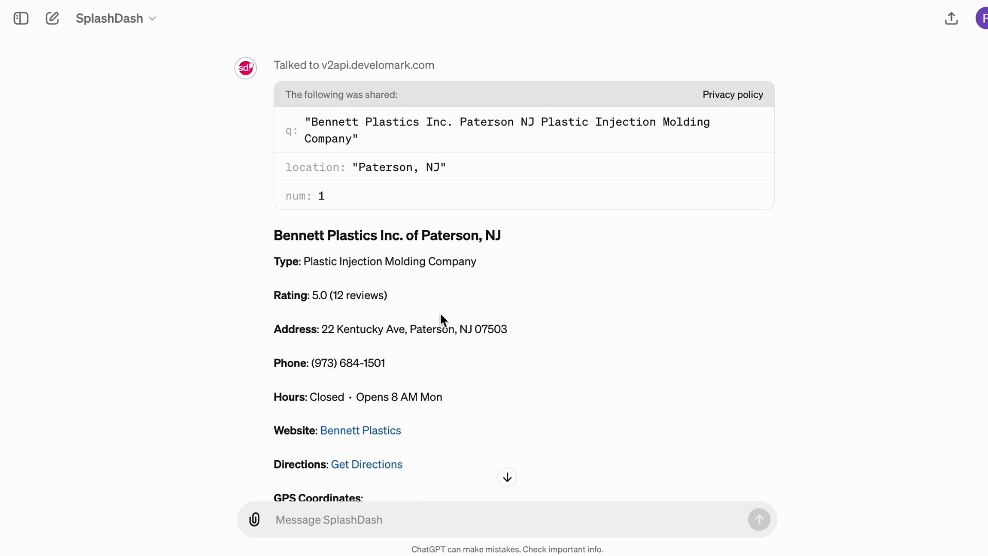
scroll(440, 313, up, 2)
scroll(431, 313, down, 2)
scroll(436, 312, up, 15)
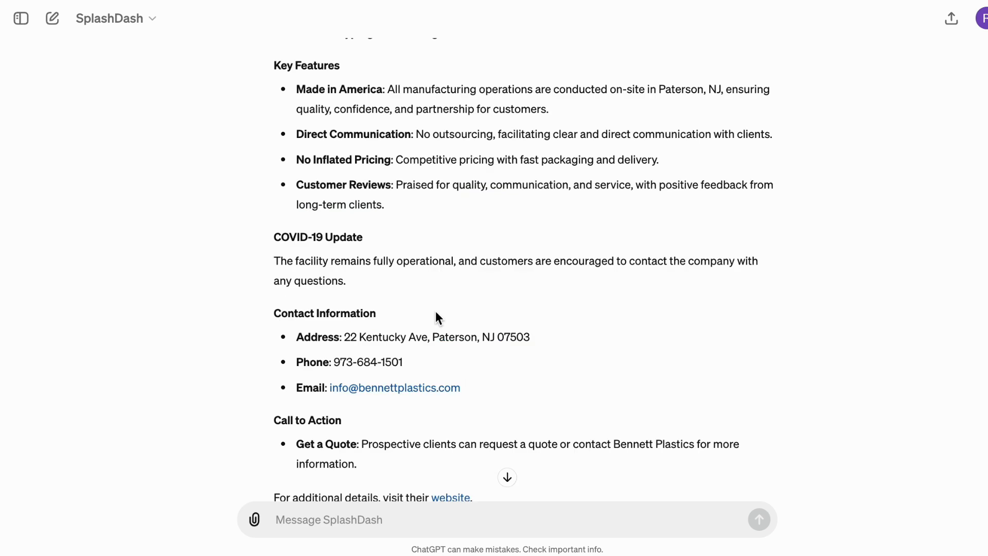
scroll(430, 312, down, 3)
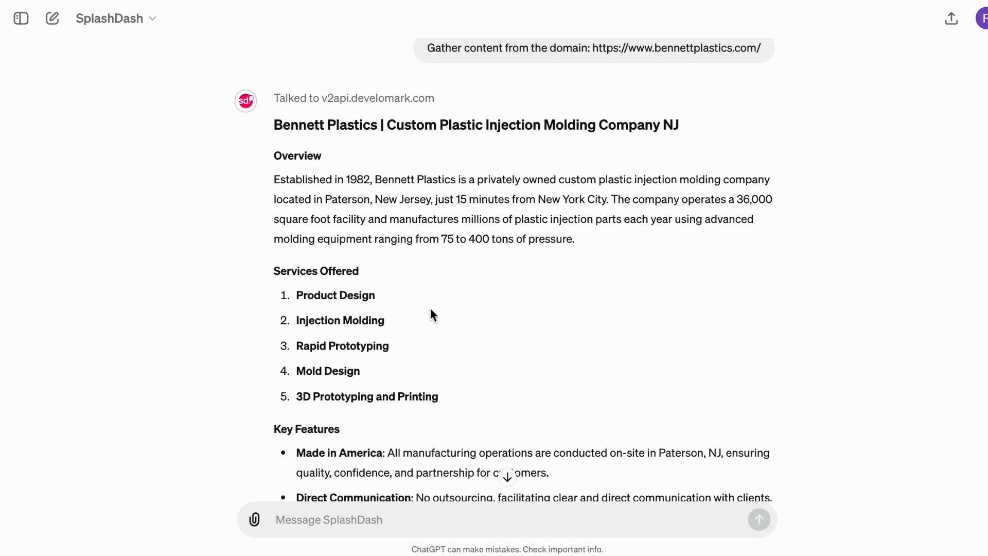
scroll(436, 314, down, 15)
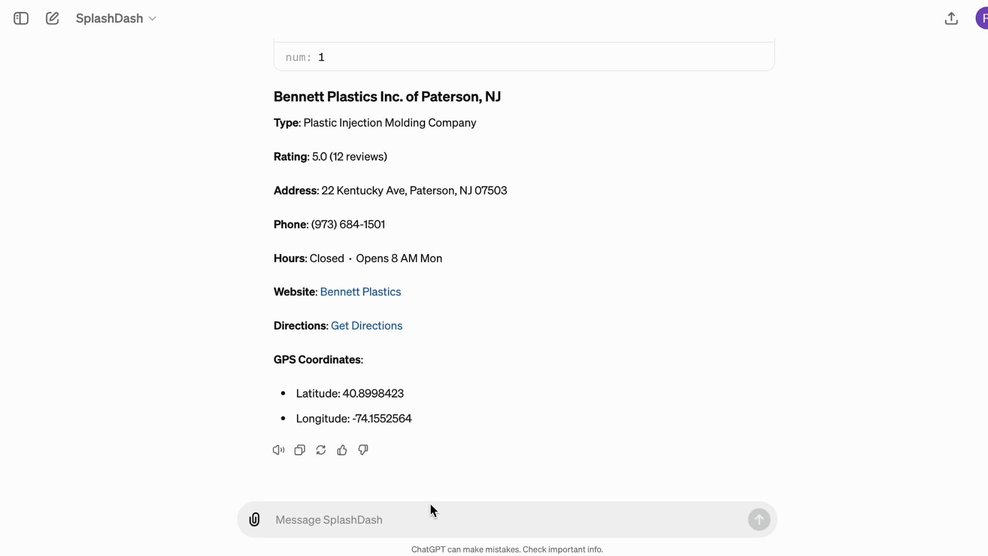
- Quote the full bulleted list of plastic injection molding search terms in the reply and mention SplashDash (Keywords)
scroll(611, 375, up, 10)
drag(294, 80, 488, 423)
scroll(412, 190, down, 2)
scroll(416, 196, down, 2)
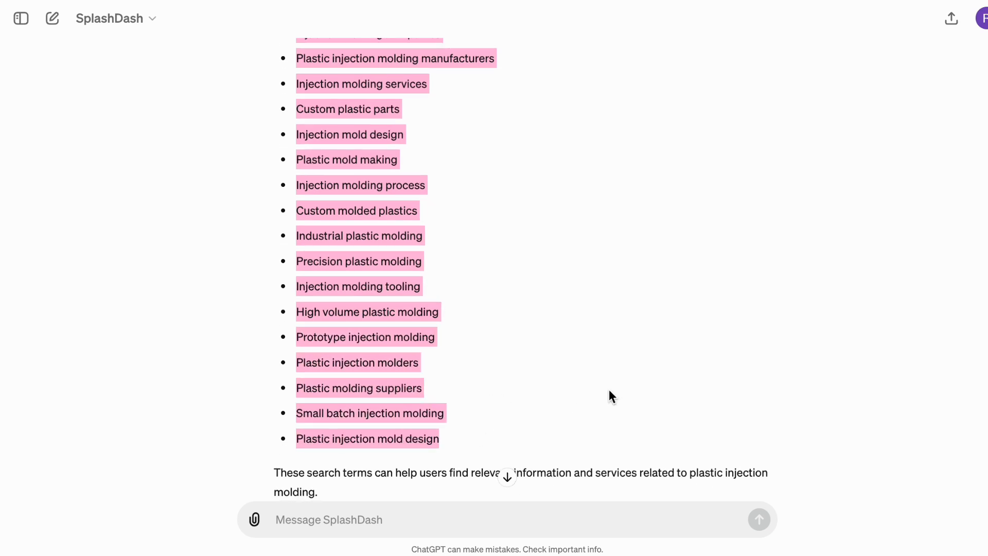
scroll(732, 362, up, 3)
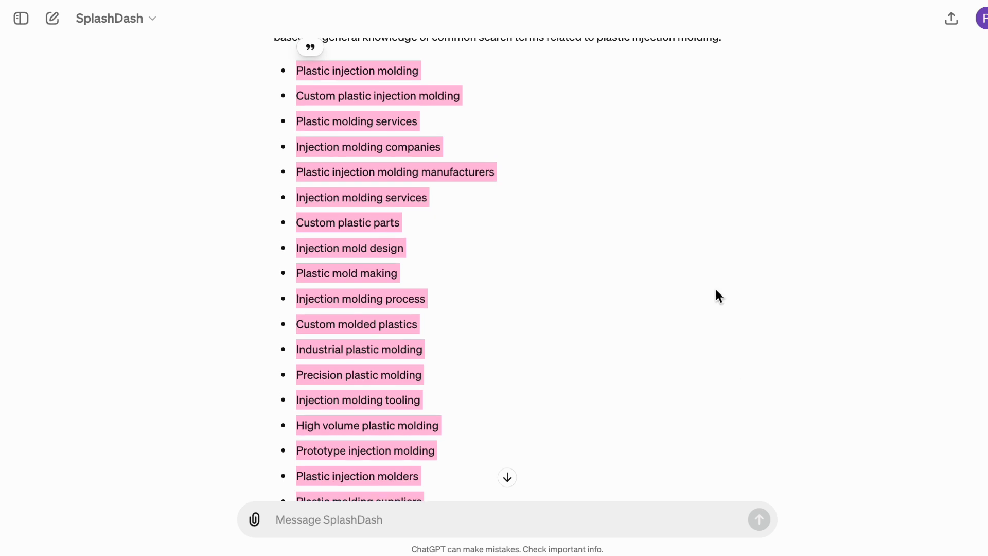
click(311, 47)
text(@)
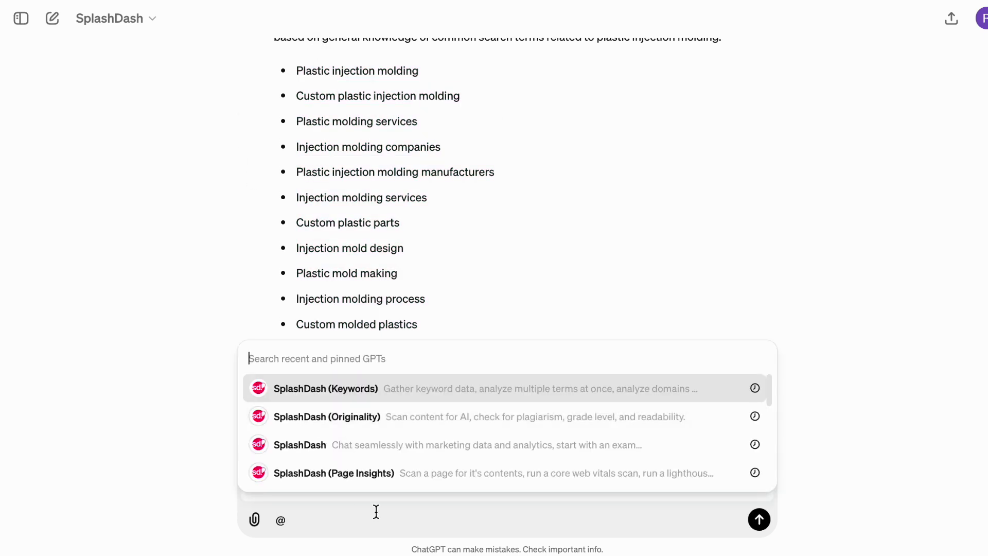
click(354, 394)
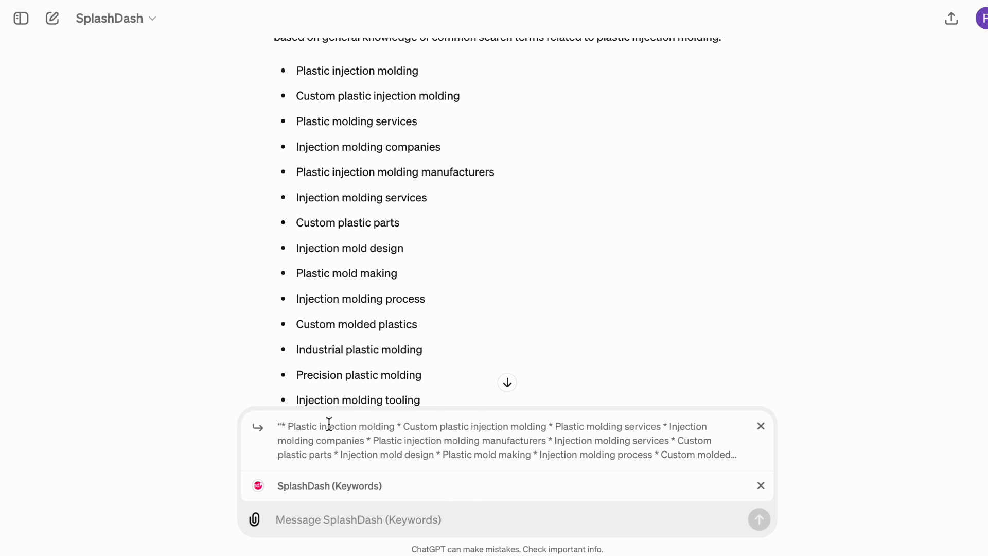
- Send "Perform keyword research on these terms" with the quoted list and allow SplashDash (Keywords) to talk to v2api.develomark.com
drag(282, 427, 745, 457)
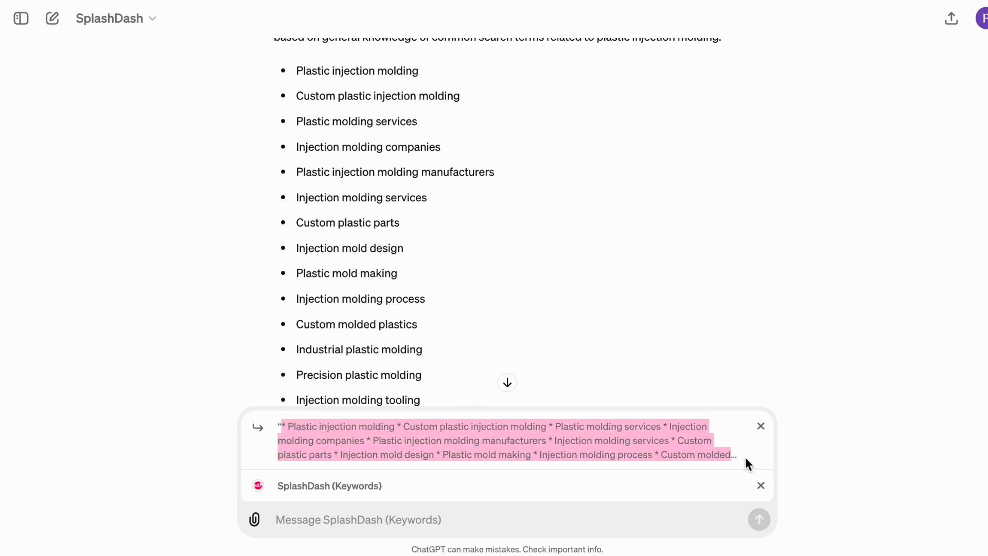
click(660, 518)
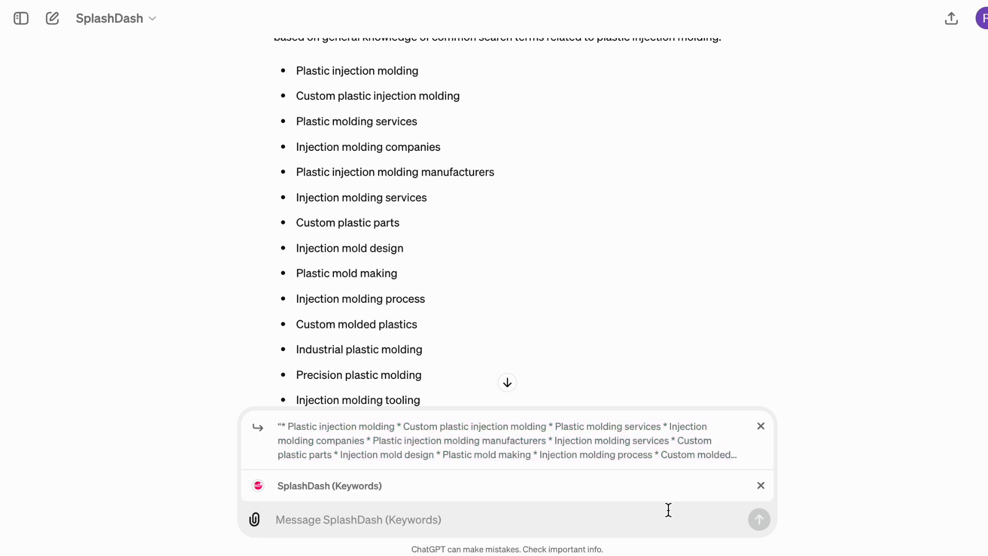
text(Perform ke)
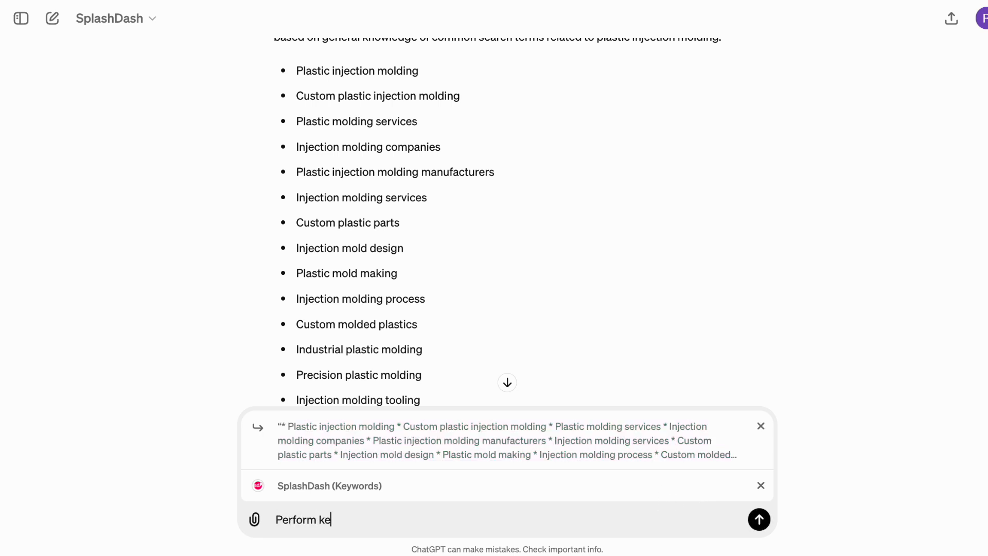
text(yword research on these terms)
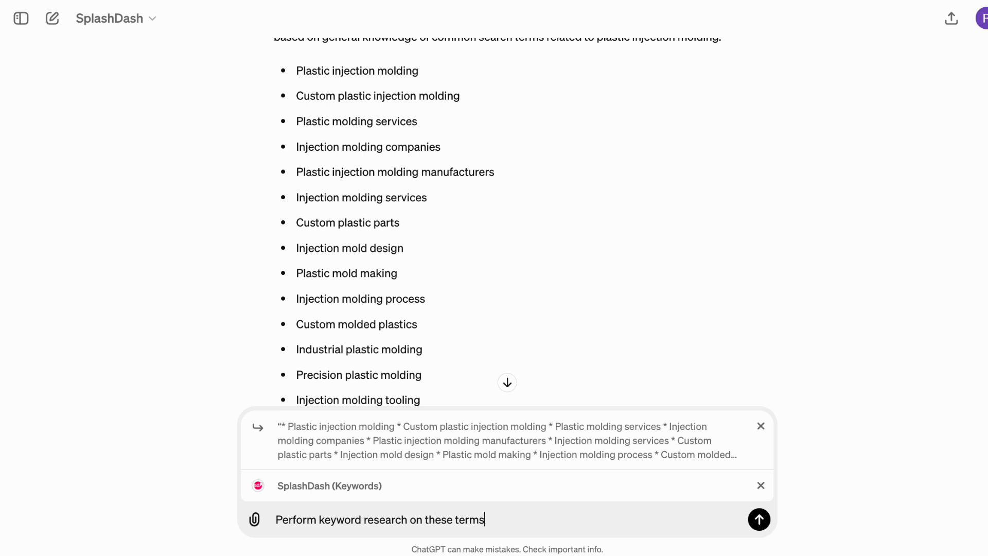
key(Return)
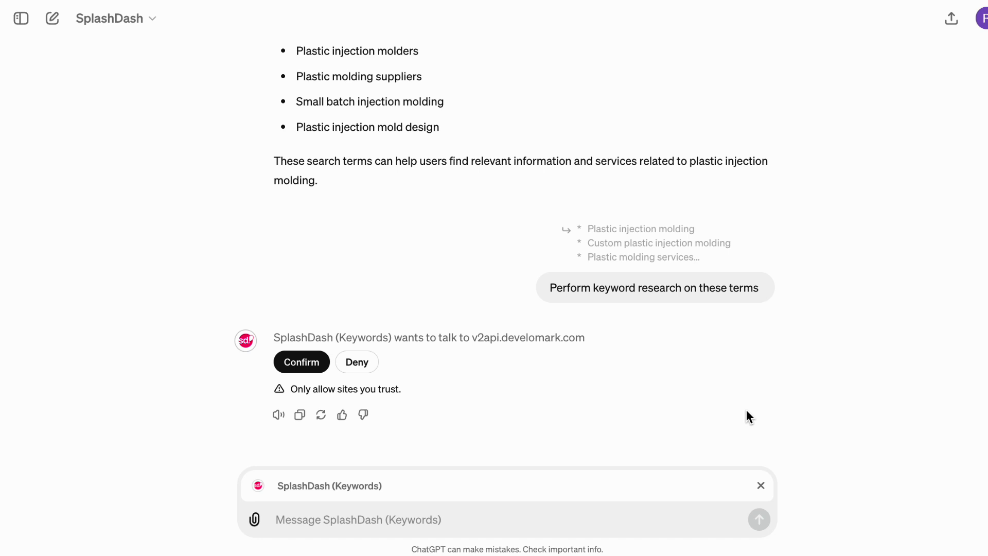
click(307, 366)
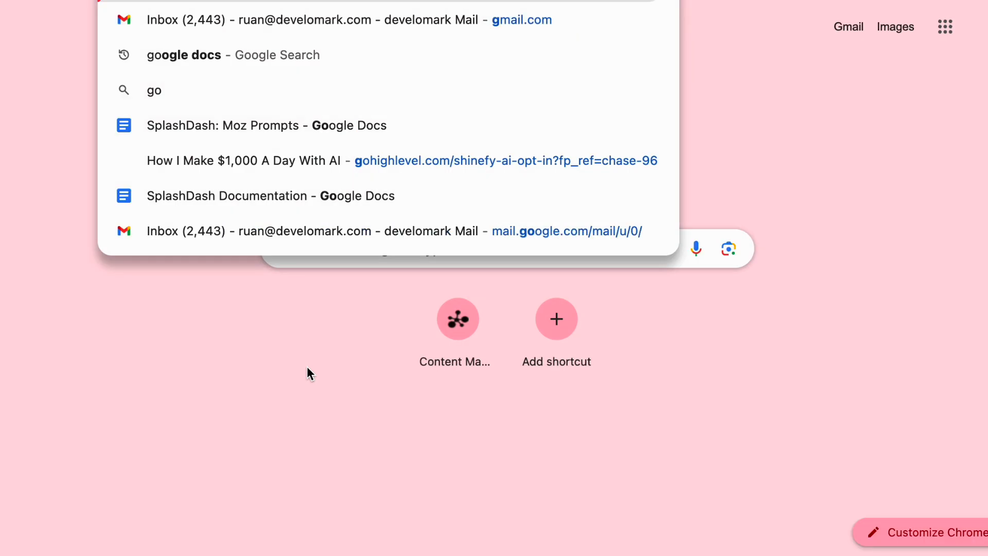
- Search Google for "google search console", open Search Console in a browser tab and switch to another Google account
text(ogle search console)
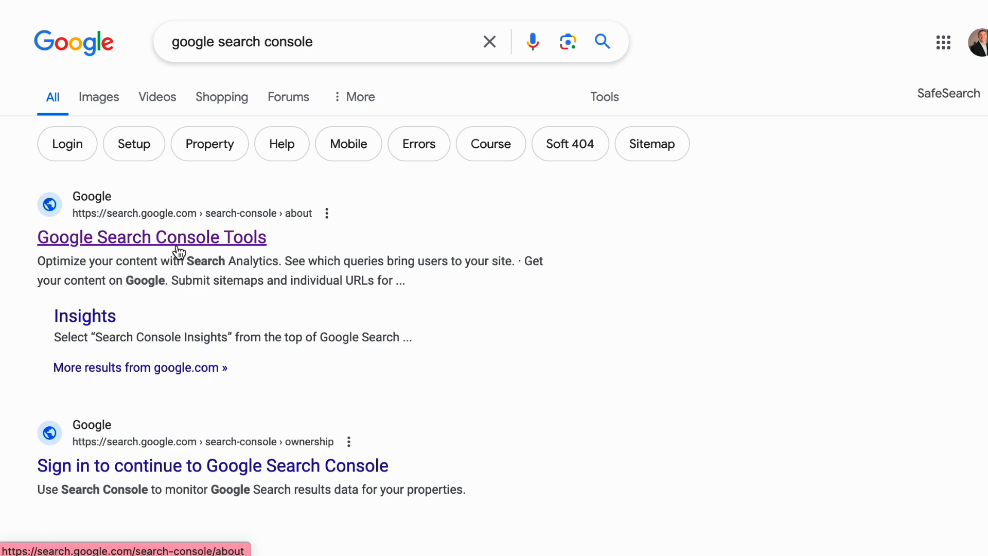
click(177, 246)
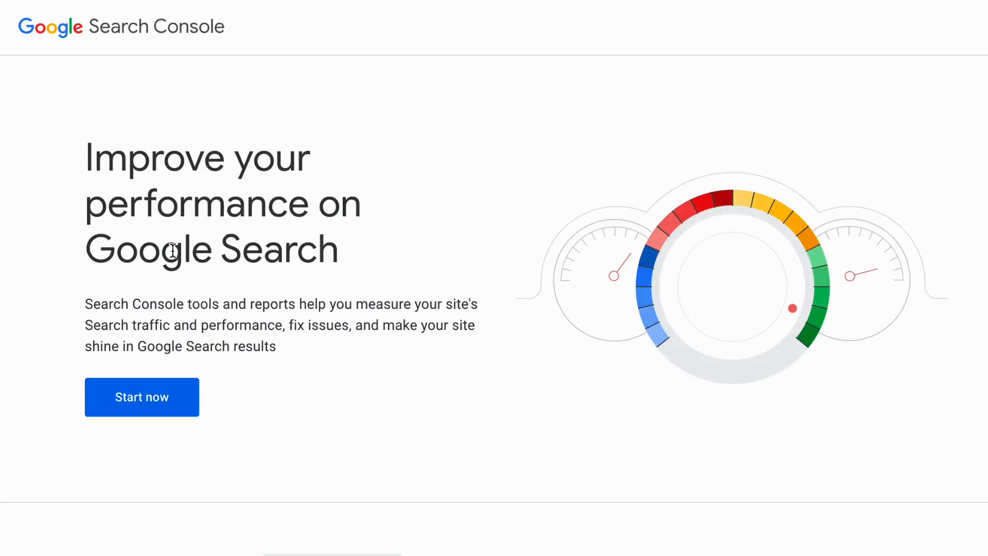
click(128, 403)
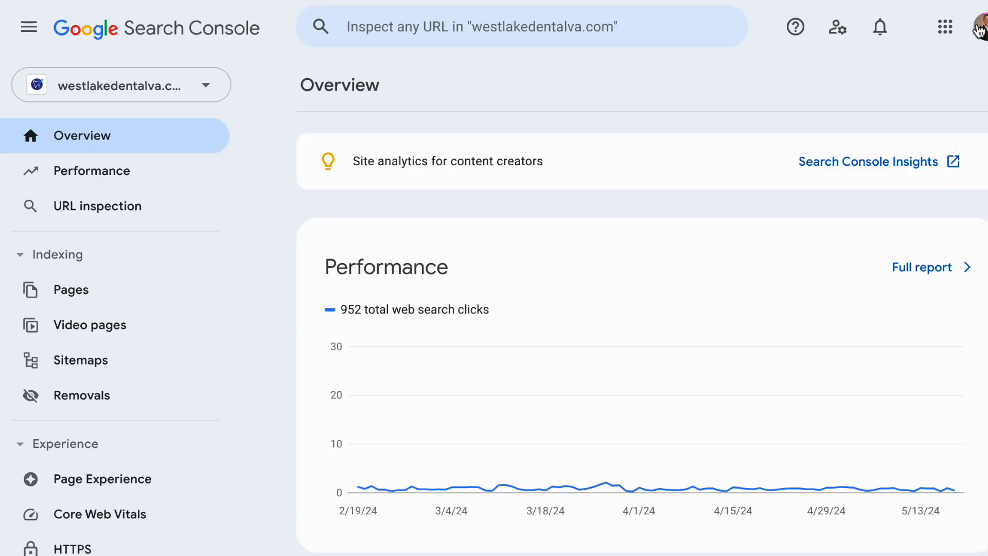
click(980, 28)
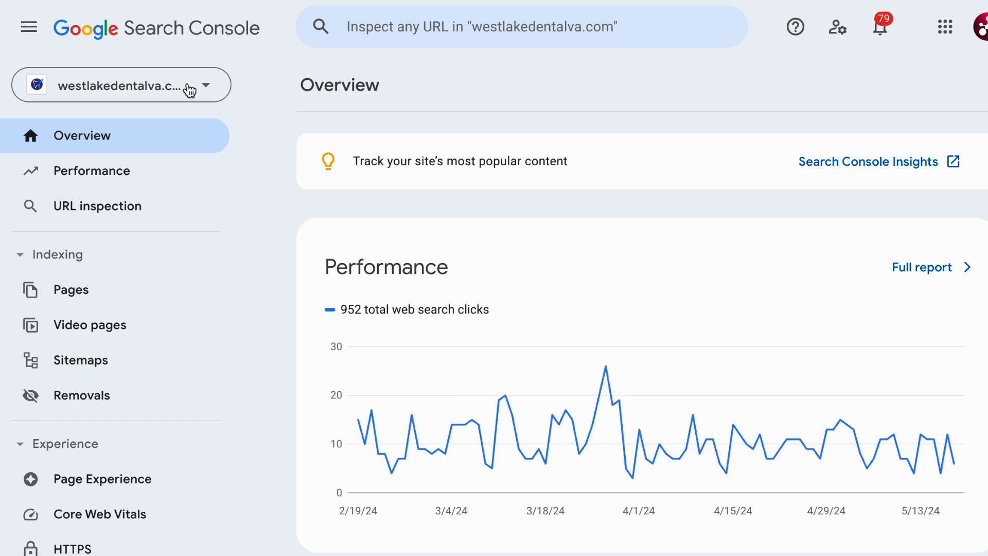
click(185, 87)
text(ben)
click(172, 130)
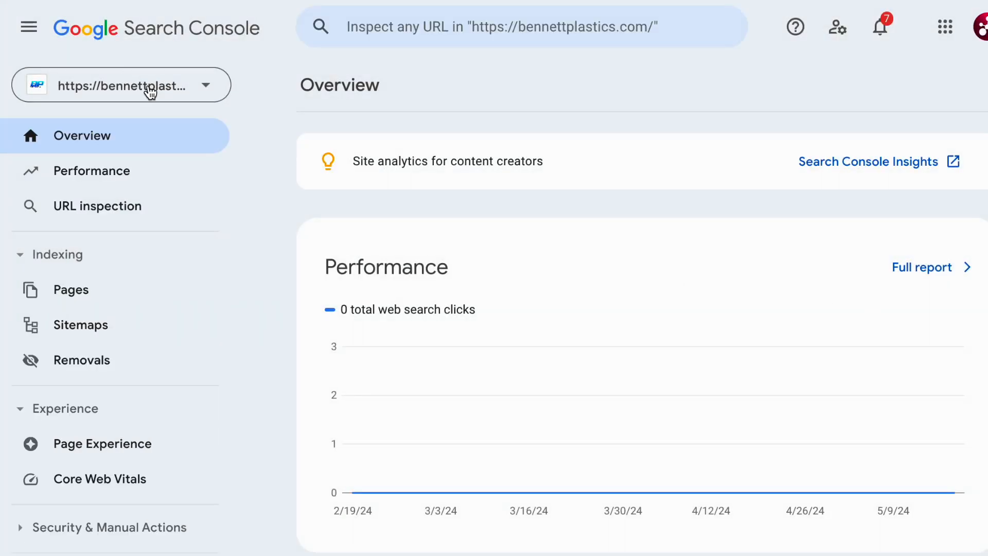
click(160, 87)
text(benne)
click(194, 165)
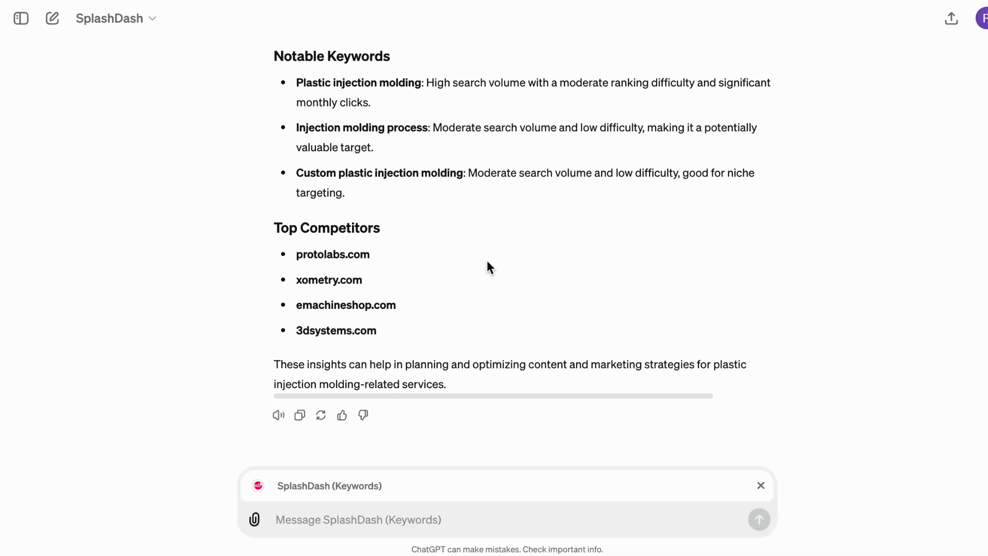
- Return to the ChatGPT conversation and examine the keyword research table, including its search volume, difficulty, cost per click and first result columns
scroll(475, 251, up, 20)
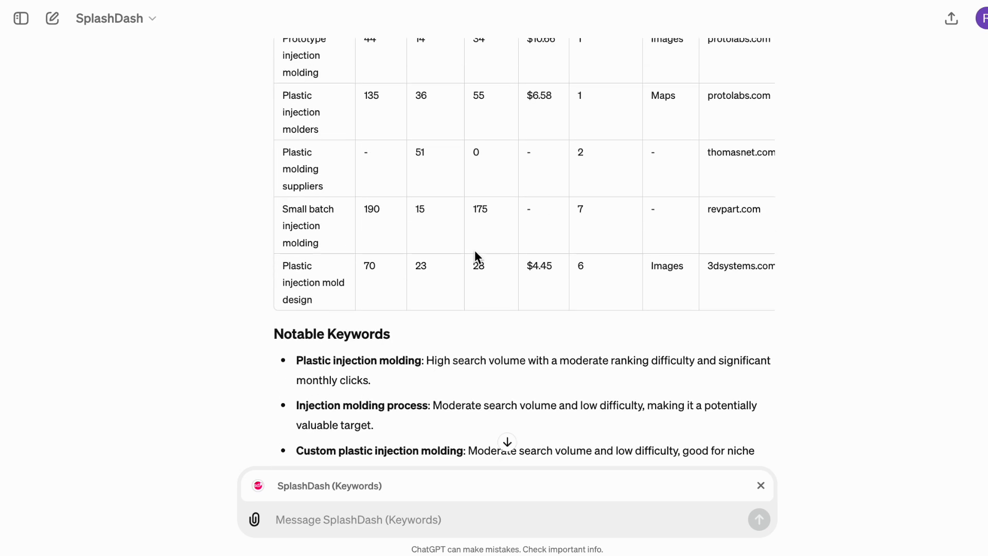
scroll(474, 250, up, 4)
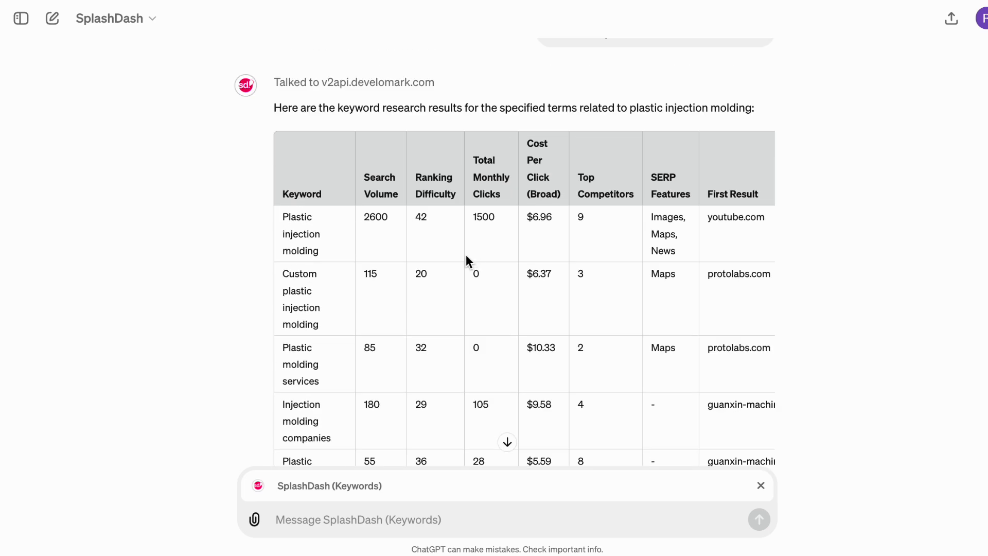
drag(281, 194, 349, 253)
drag(381, 221, 600, 206)
click(657, 202)
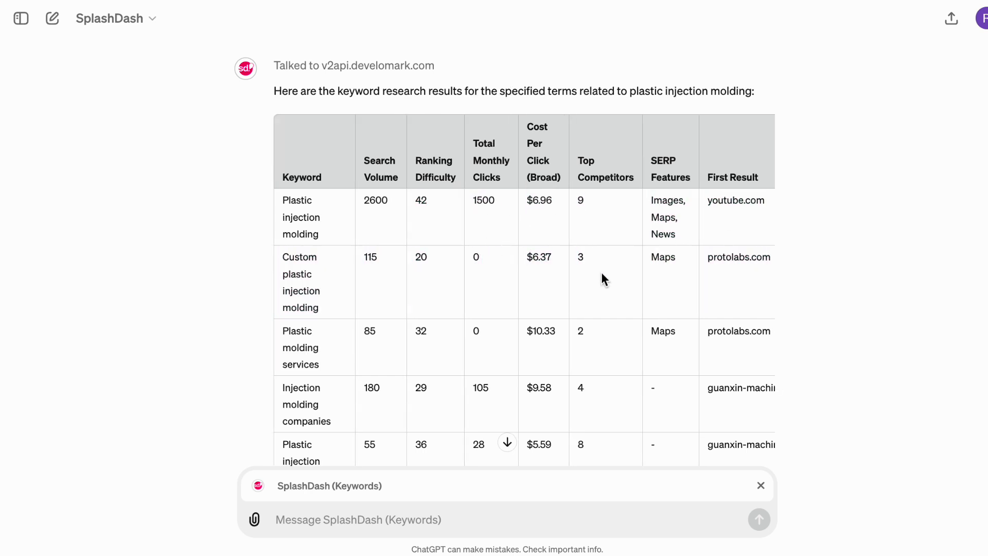
scroll(707, 255, right, 3)
drag(637, 202, 730, 209)
click(729, 216)
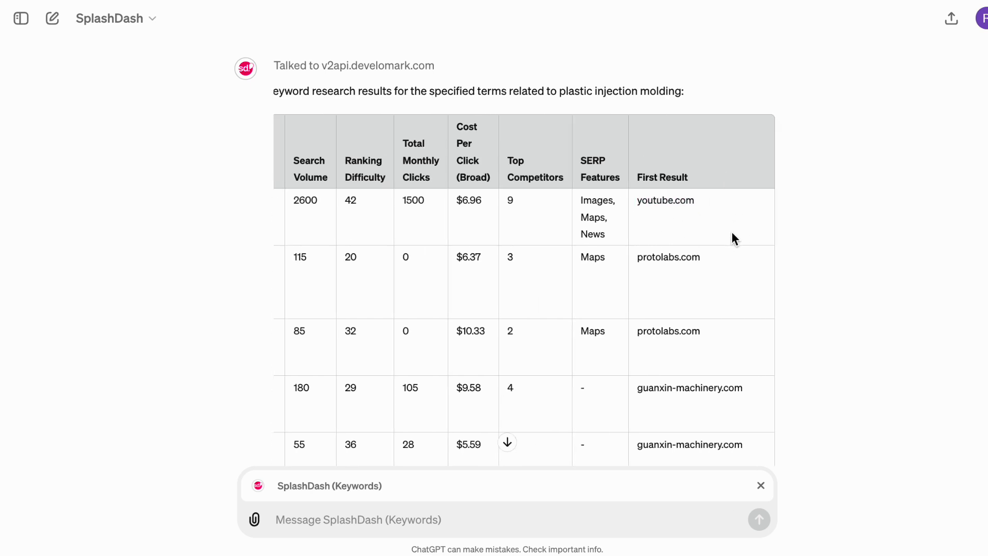
scroll(730, 230, left, 3)
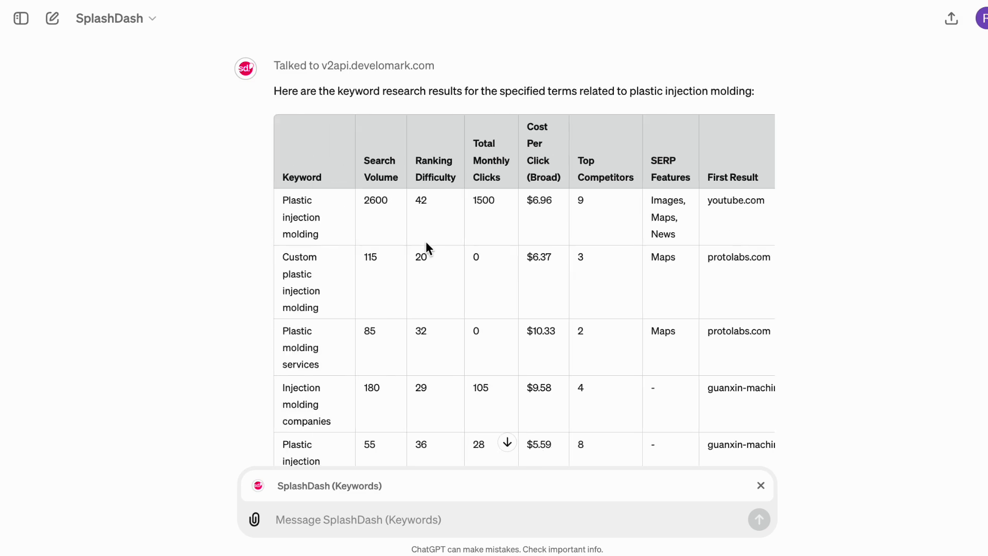
scroll(425, 242, down, 20)
scroll(429, 246, up, 15)
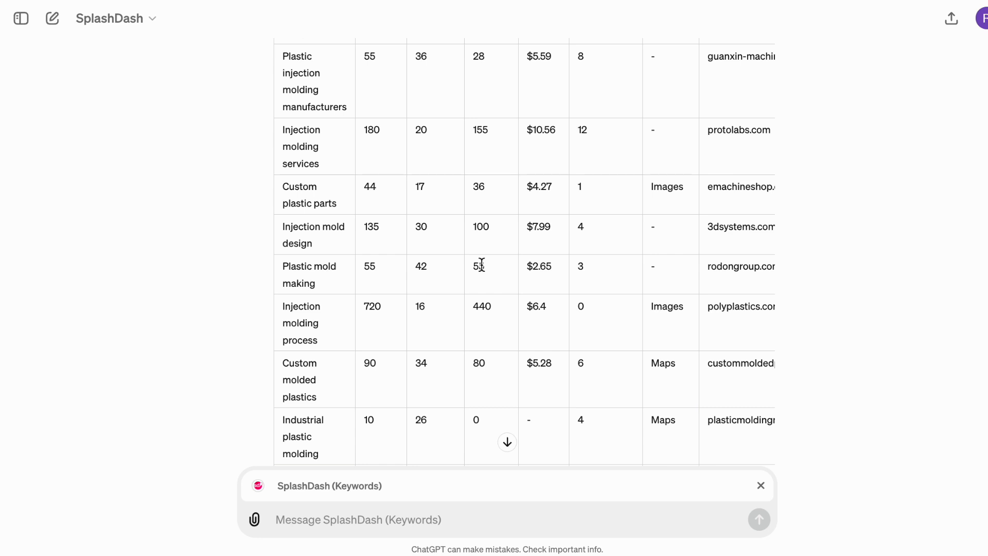
click(509, 443)
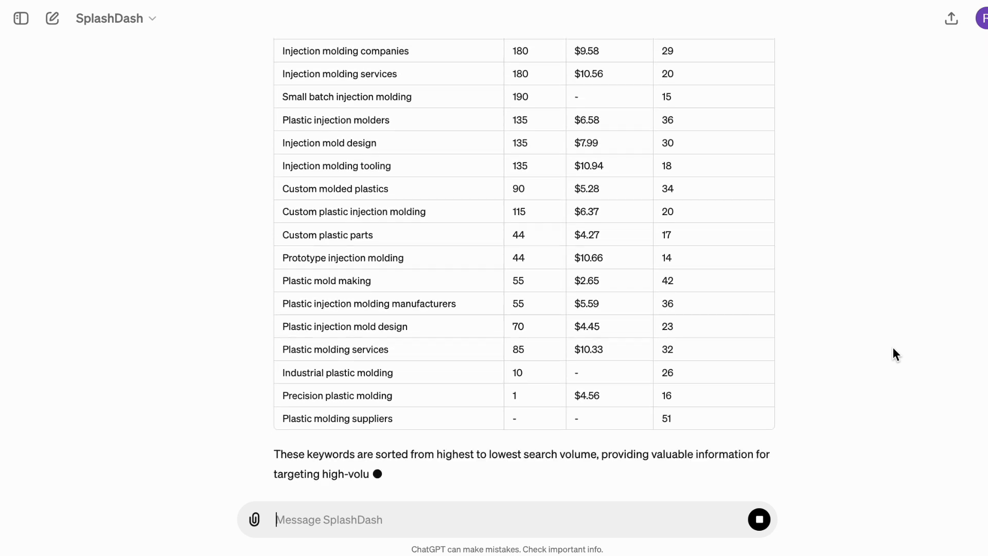
- Capture a screenshot of the keyword table with Volume, CPC (Broad) and Competition Score columns, and open the image for viewing
scroll(891, 344, up, 3)
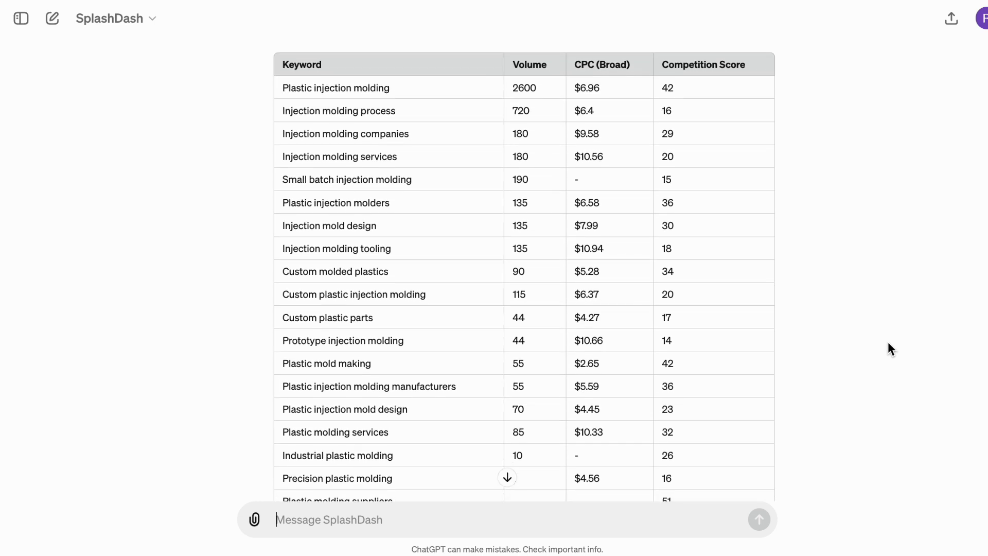
key(super+shift+4)
drag(269, 48, 777, 488)
key(super+t)
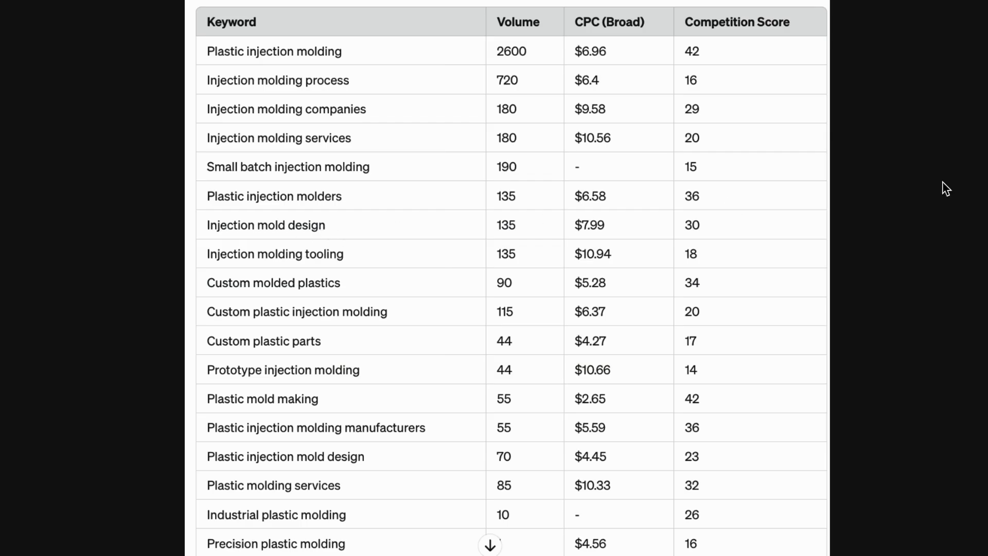
- Open the page source of the Bennett Plastics home page, find "<title" and highlight the page title text
click(307, 76)
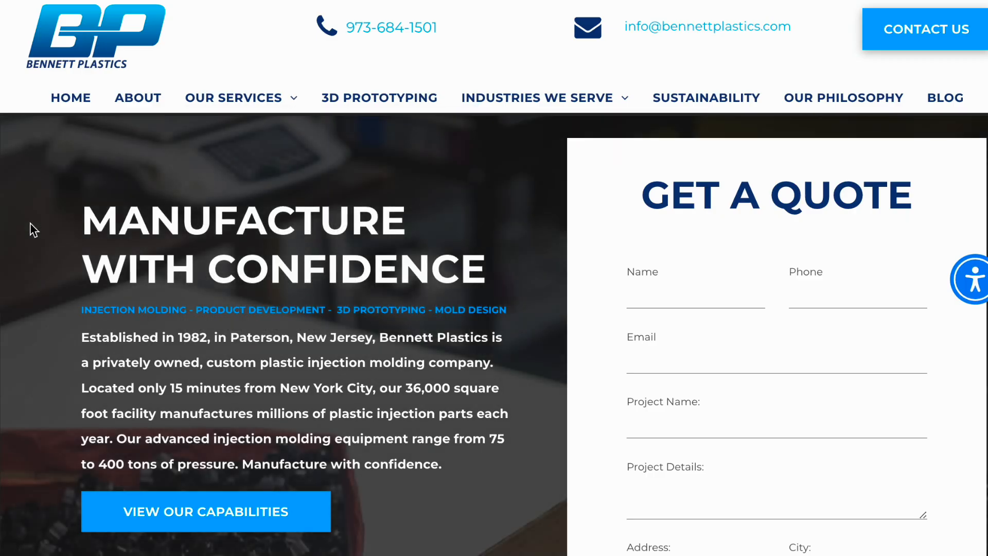
right_click(33, 230)
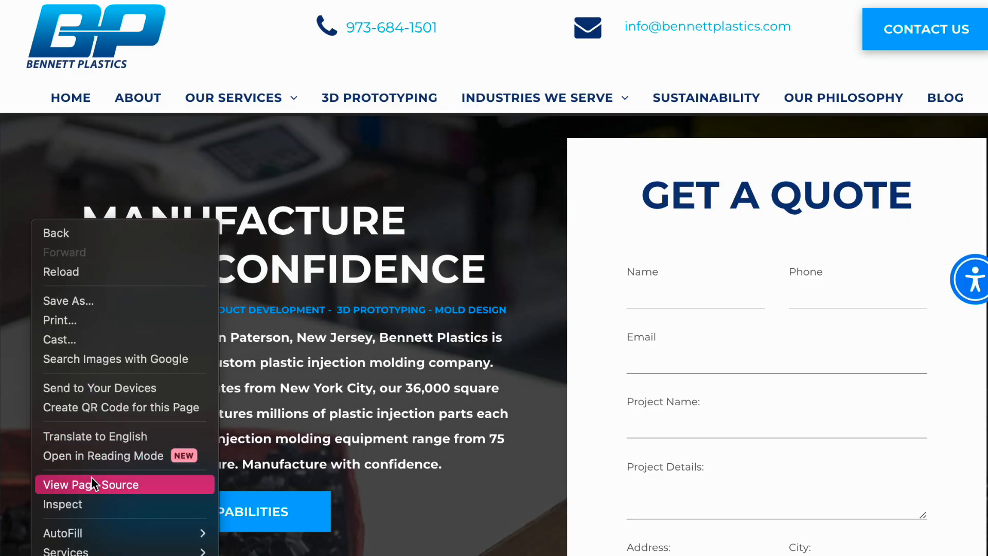
click(95, 481)
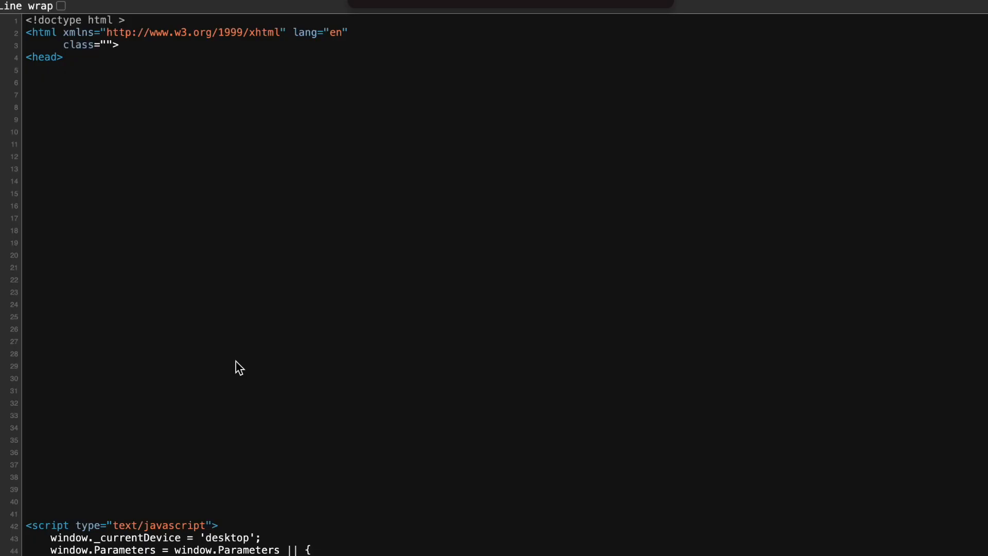
text(<title)
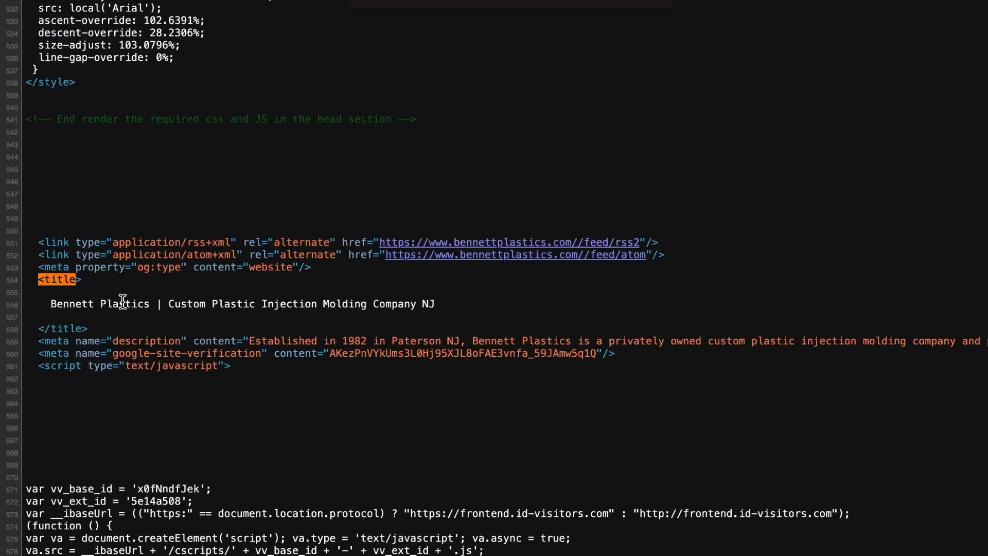
drag(51, 308, 461, 311)
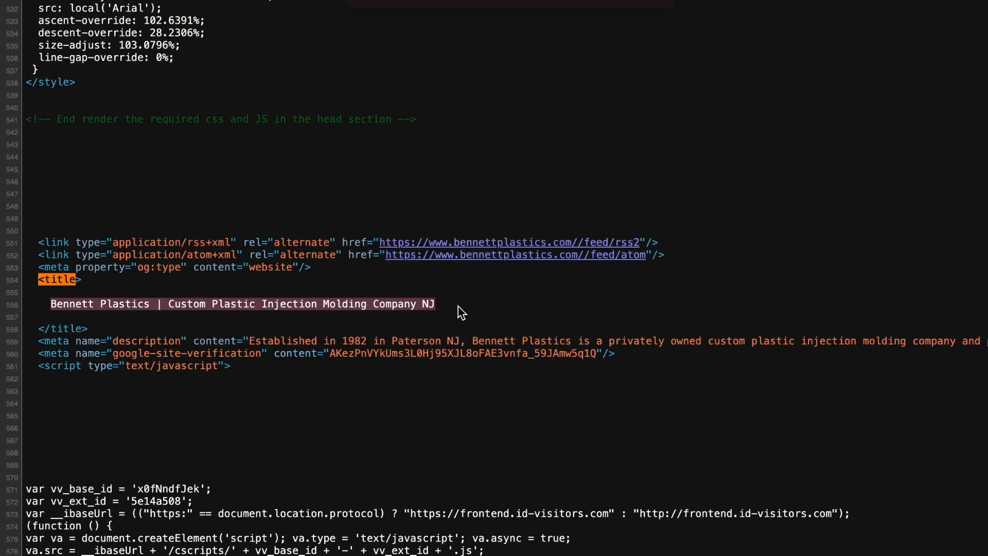
- Return to the ChatGPT conversation and examine the keyword table sorted by volume, including the cost per click and competition score columns
click(535, 1)
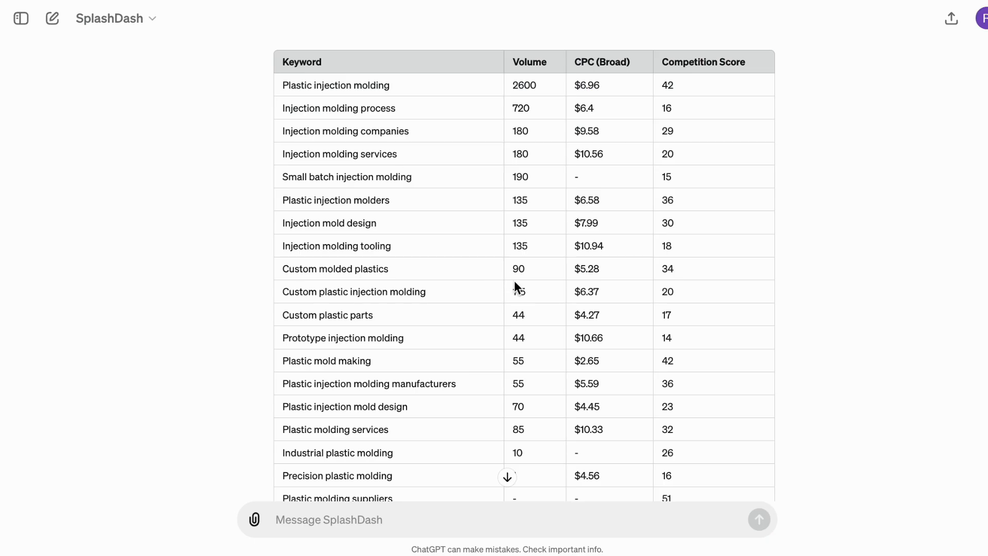
scroll(514, 280, down, 1)
scroll(529, 289, up, 3)
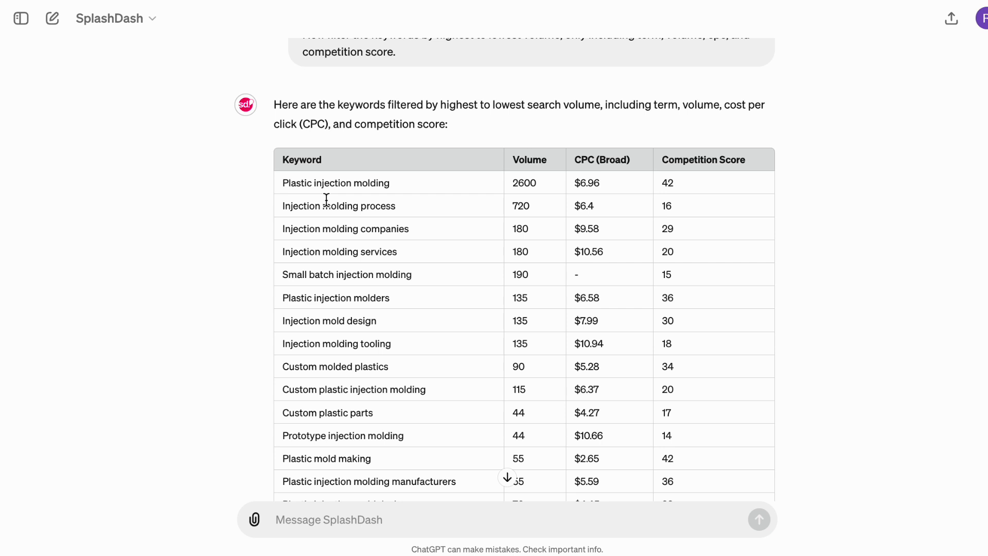
click(277, 519)
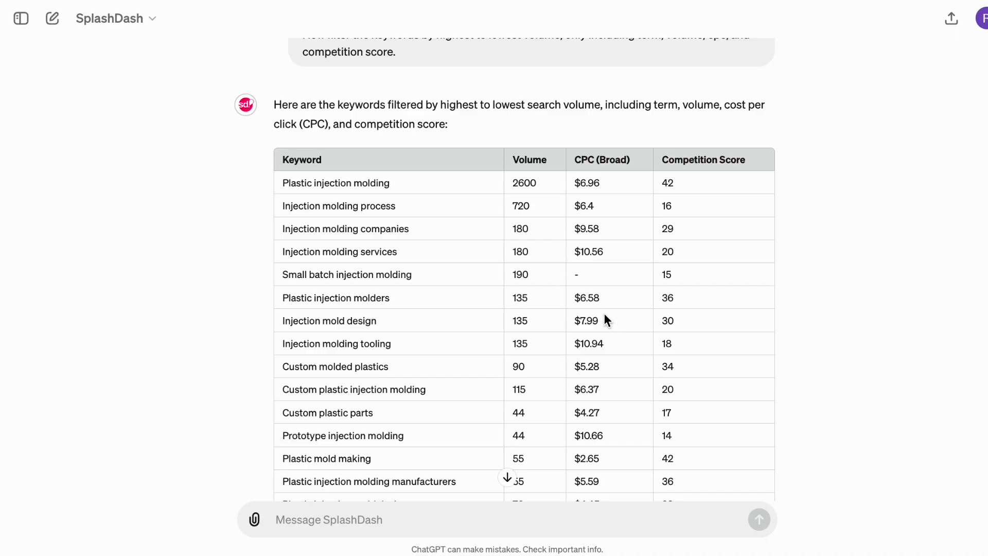
scroll(612, 314, down, 2)
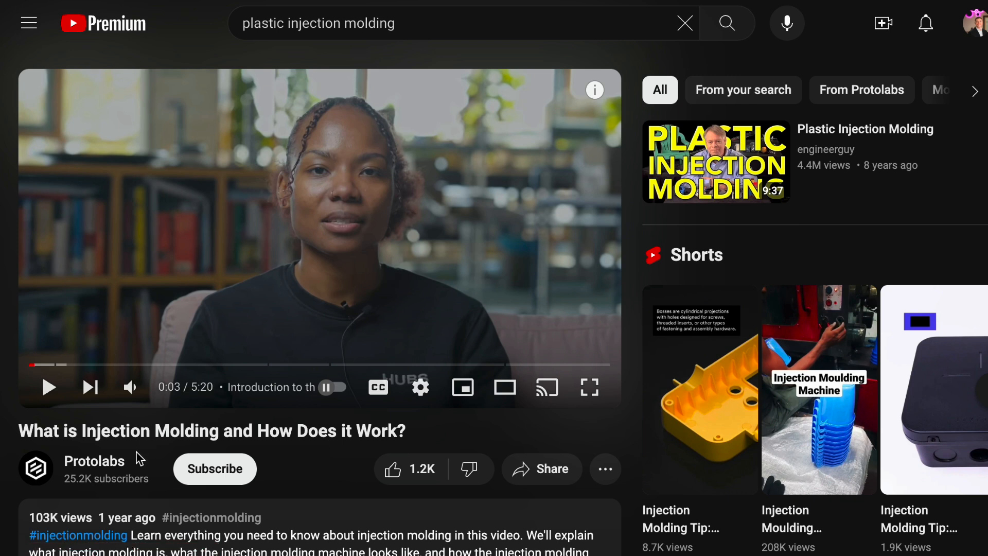
- Copy the share link of the YouTube video "What is Injection Molding and How Does it Work?" and address a ChatGPT message to SplashDash (Search)
click(532, 484)
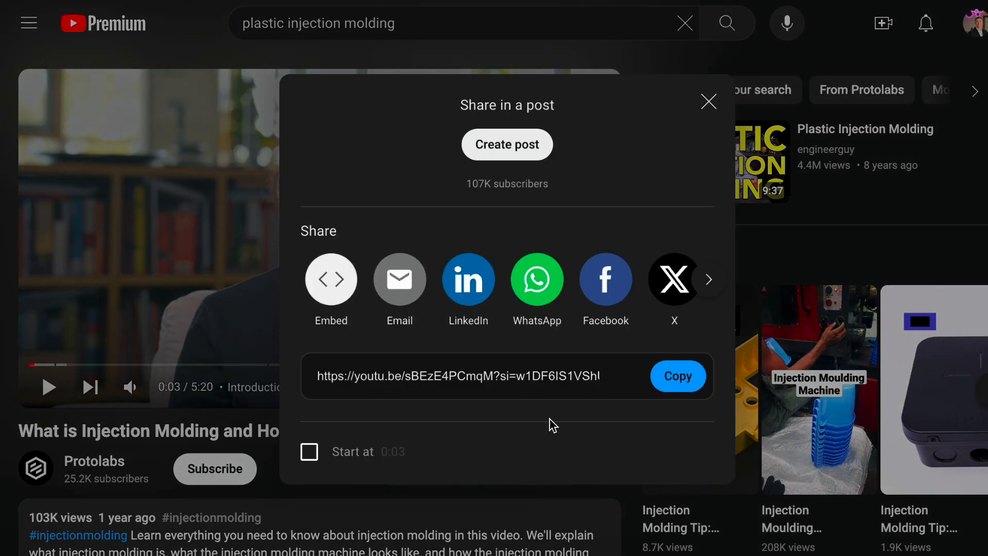
click(659, 379)
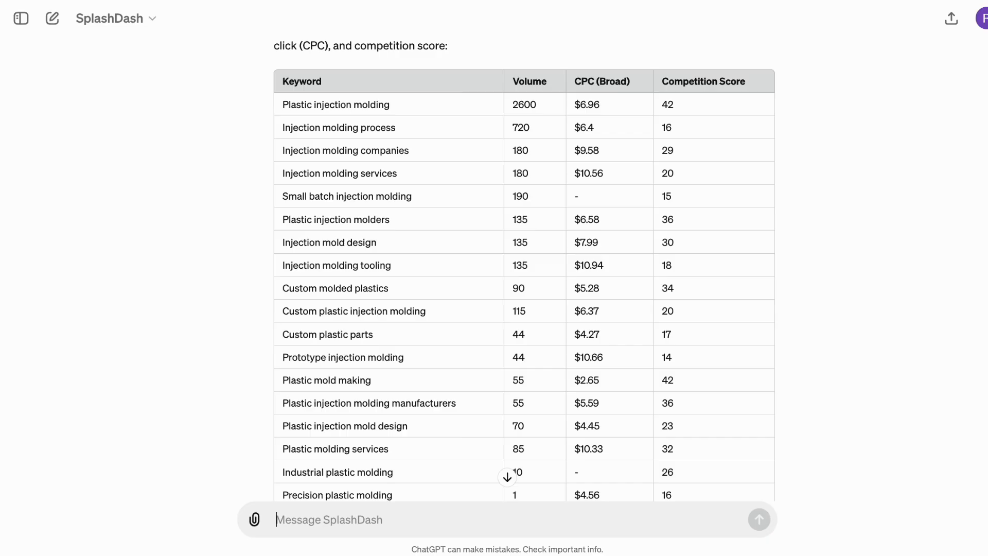
scroll(354, 393, down, 3)
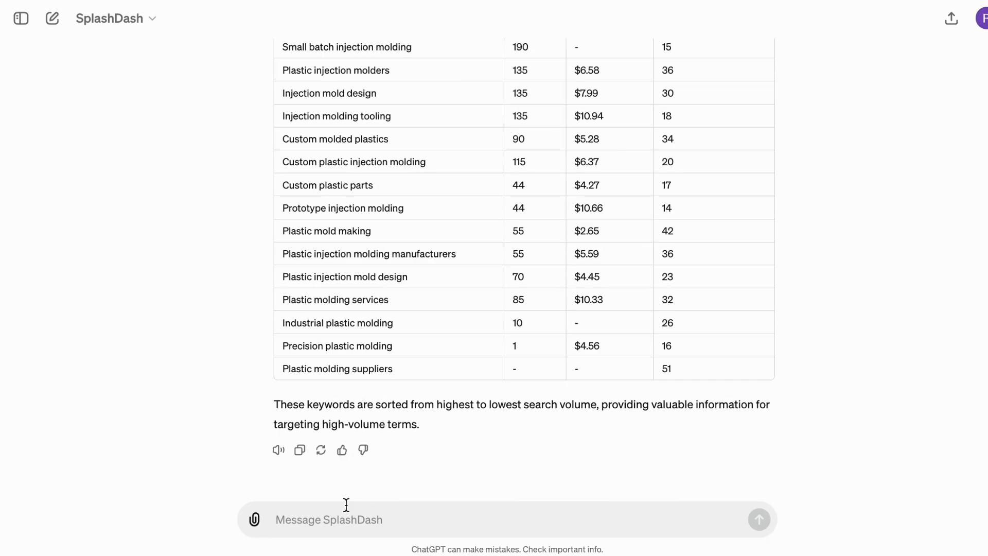
click(346, 505)
text(@)
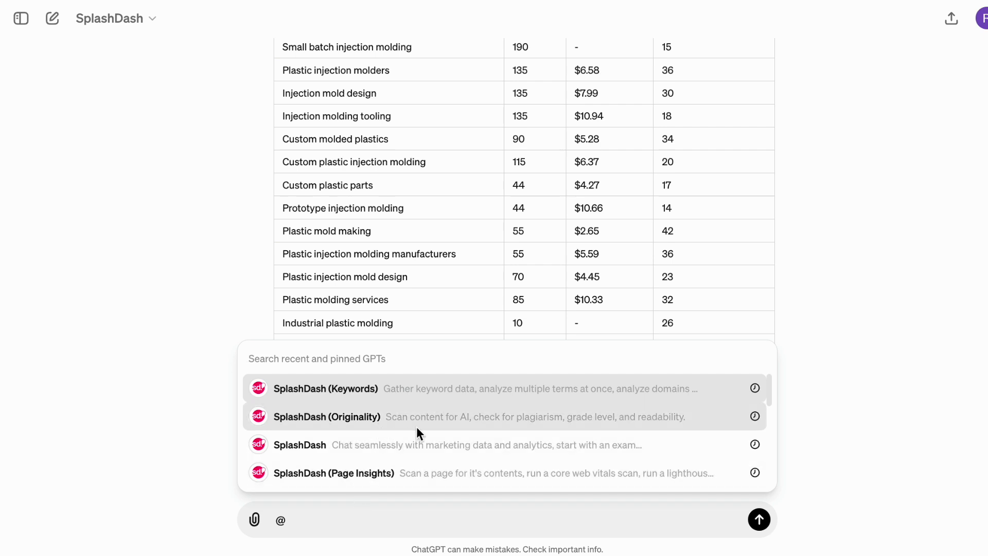
text(search)
click(389, 385)
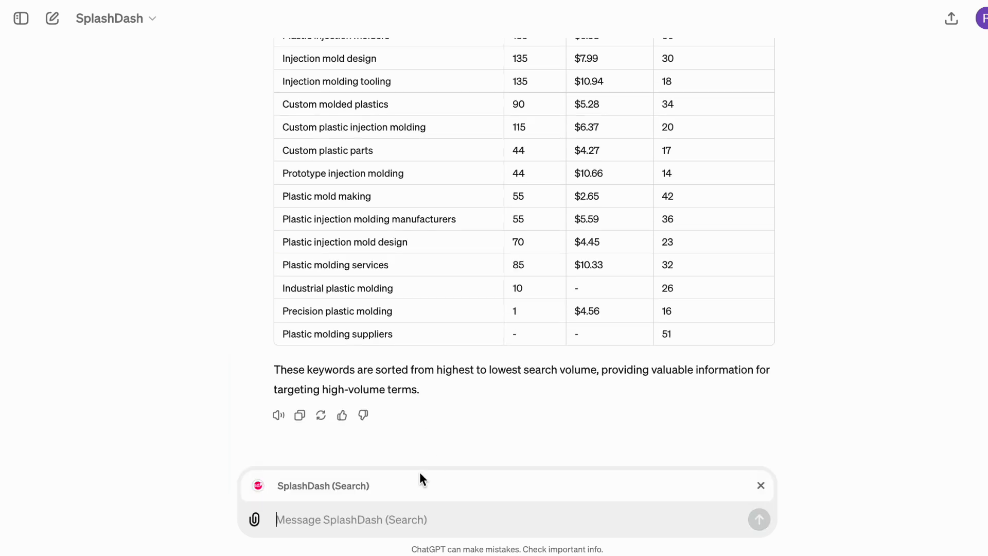
- Send "Analyze the youtube video, and provide me with a summary of its contents:" with the copied link and allow the request to v2api.develomark.com
text(Analy)
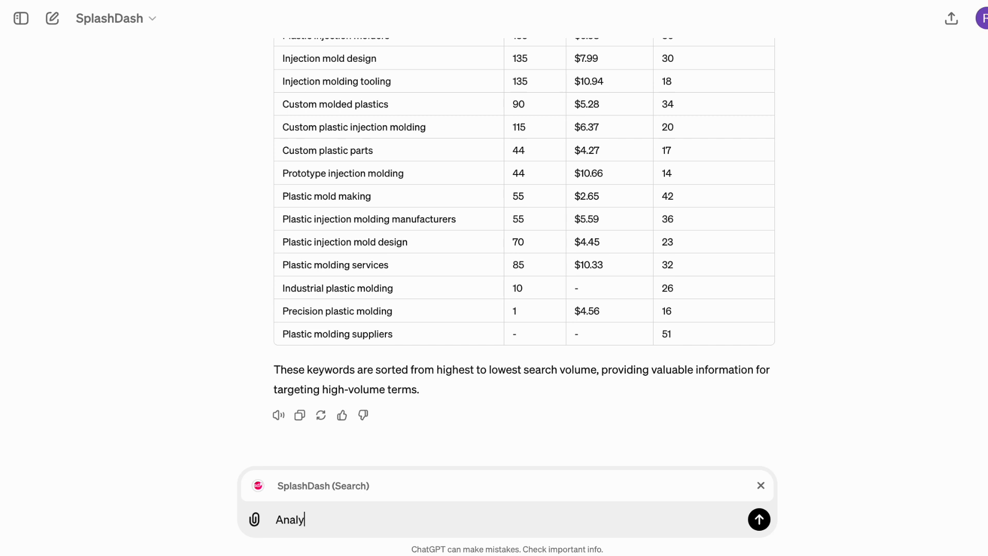
text(ze the youtube vid)
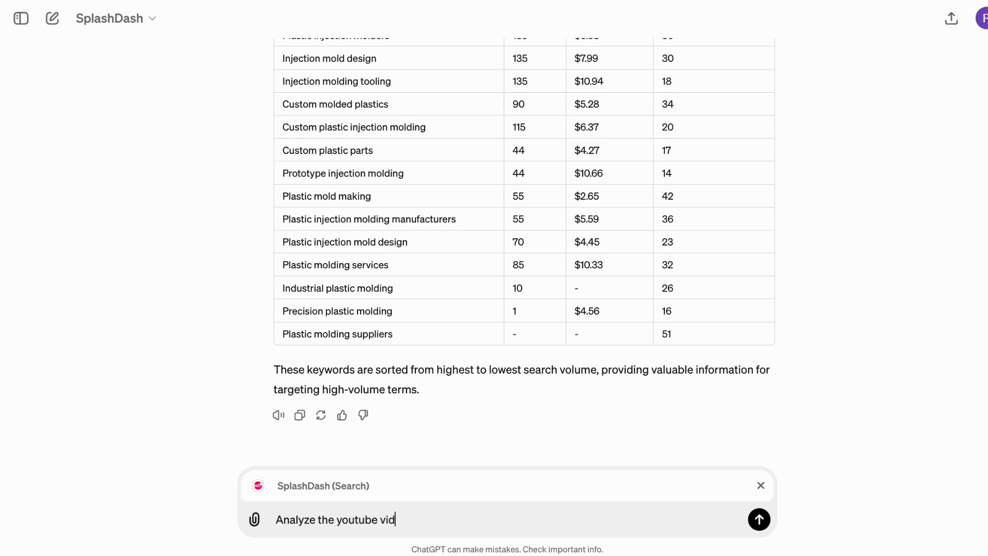
text(eo, and provide )
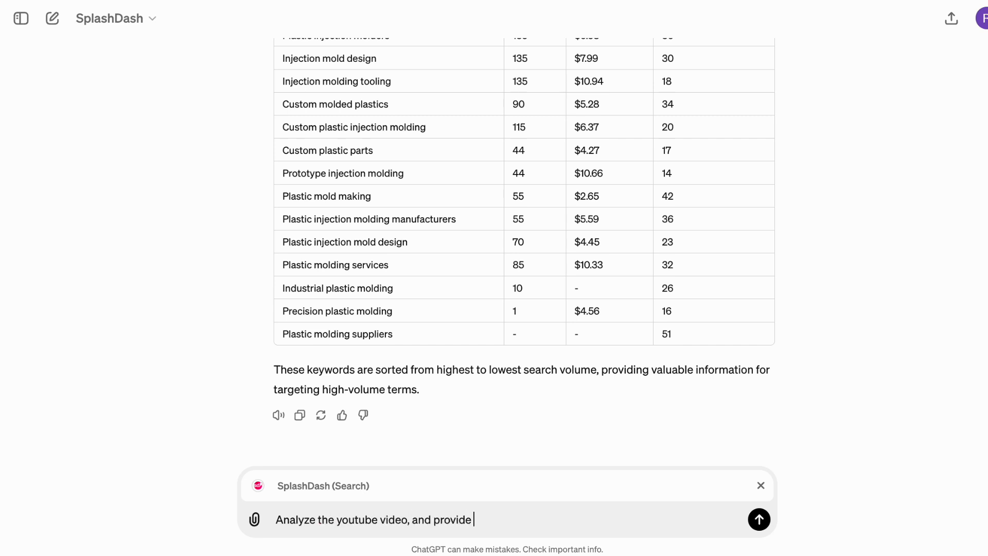
text(me with a summary of its contents:)
key(shift+Return)
key(ctrl+v)
key(Return)
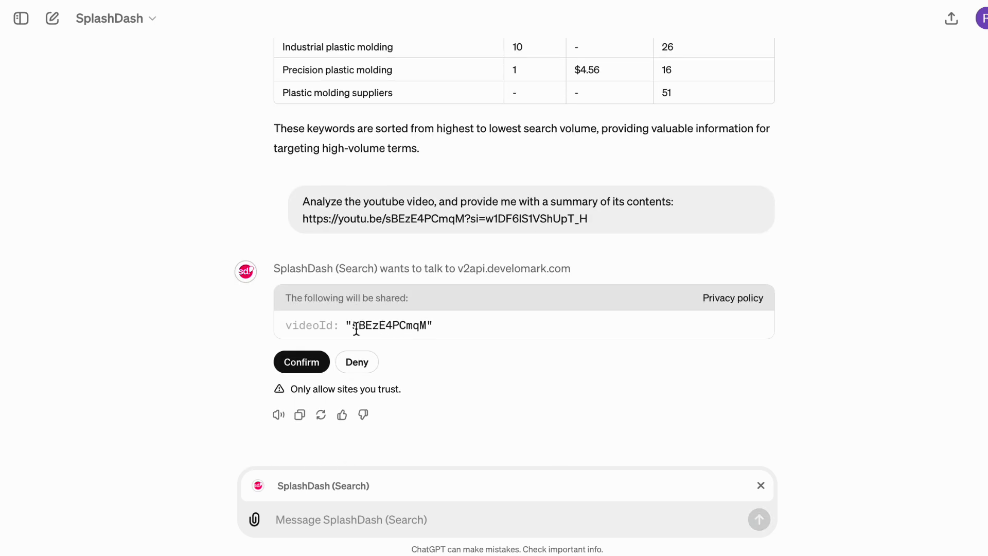
drag(352, 325, 427, 330)
click(299, 363)
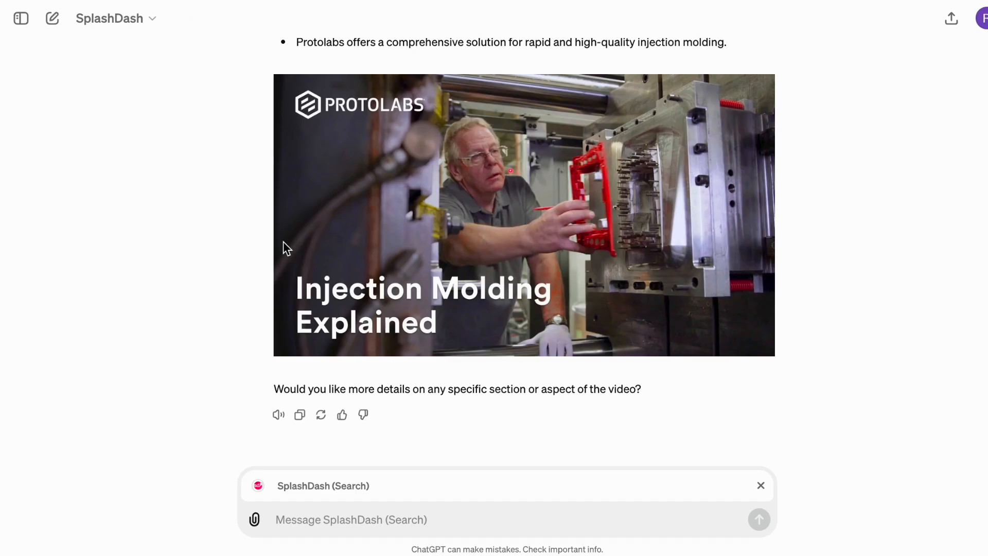
- Return to plain SplashDash and paste the Write Content prompt, splitting it into separate Context, Role and Task paragraphs
click(761, 485)
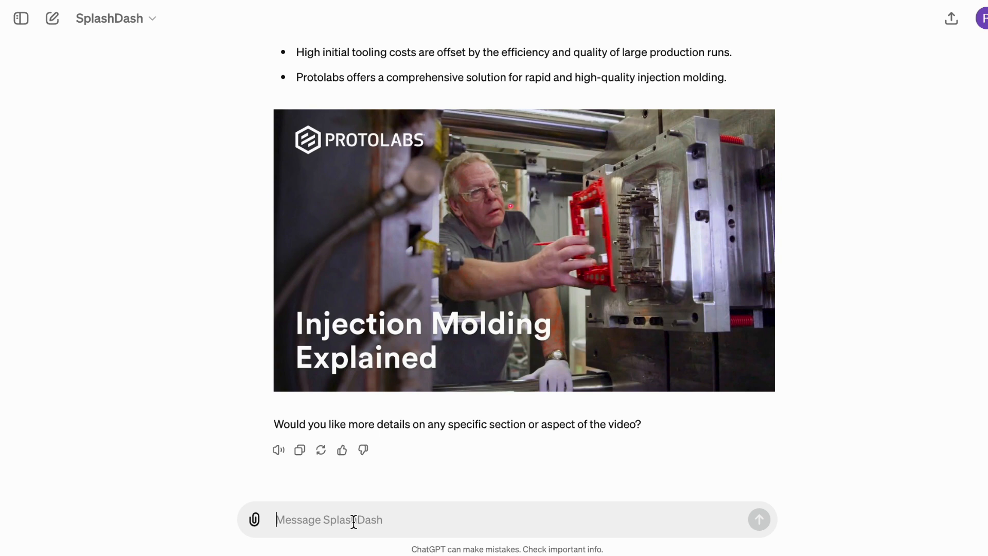
key(super+v)
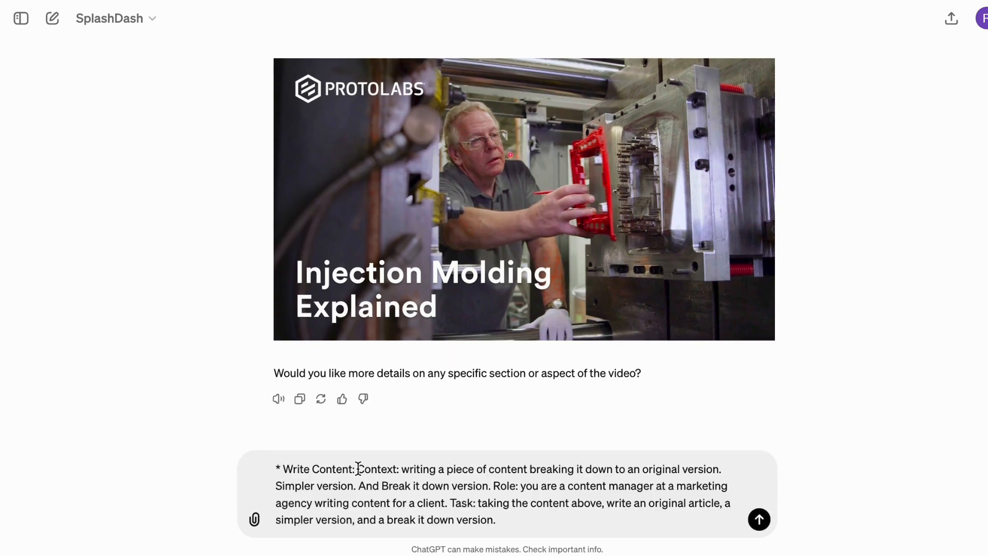
key(shift+Return)
key(shift+Return)
click(413, 487)
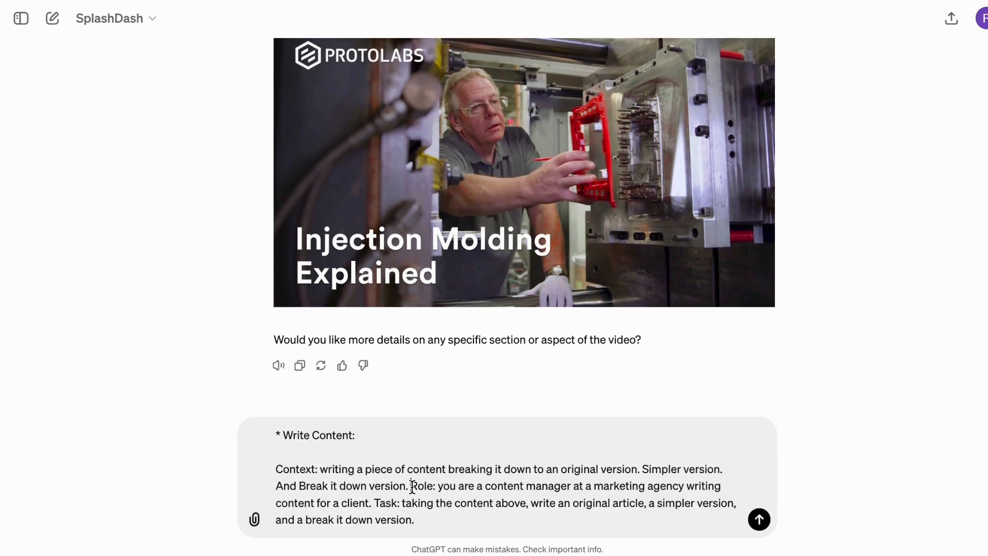
key(shift+Return)
key(shift+Return)
click(687, 491)
key(shift+Return)
key(shift+Return)
scroll(527, 437, down, 1)
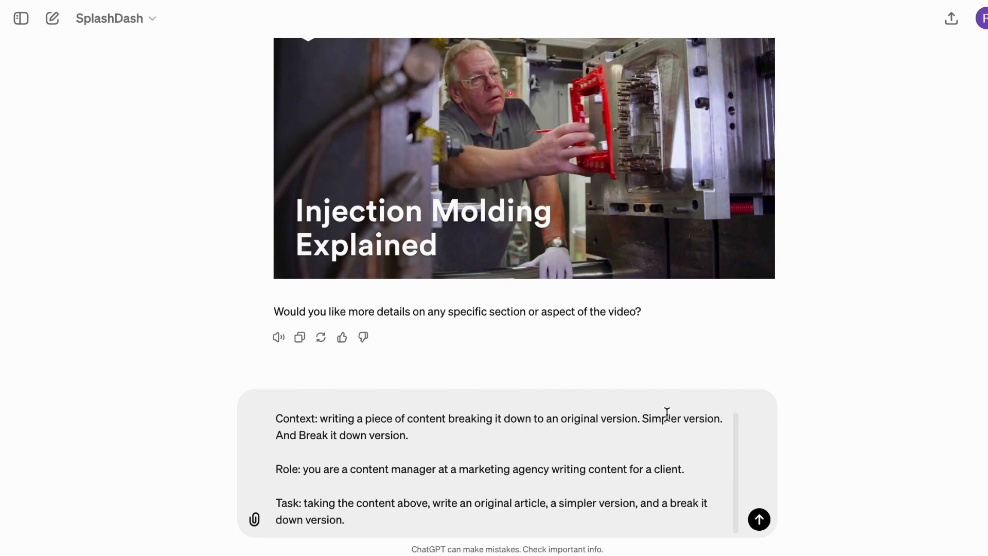
- Append to Context "These three versions are important for users who are reading to see each version separately." and name Bennett Plastics as the client in Role
click(442, 435)
text(These three versions are important for users who are reading to see each version separately.)
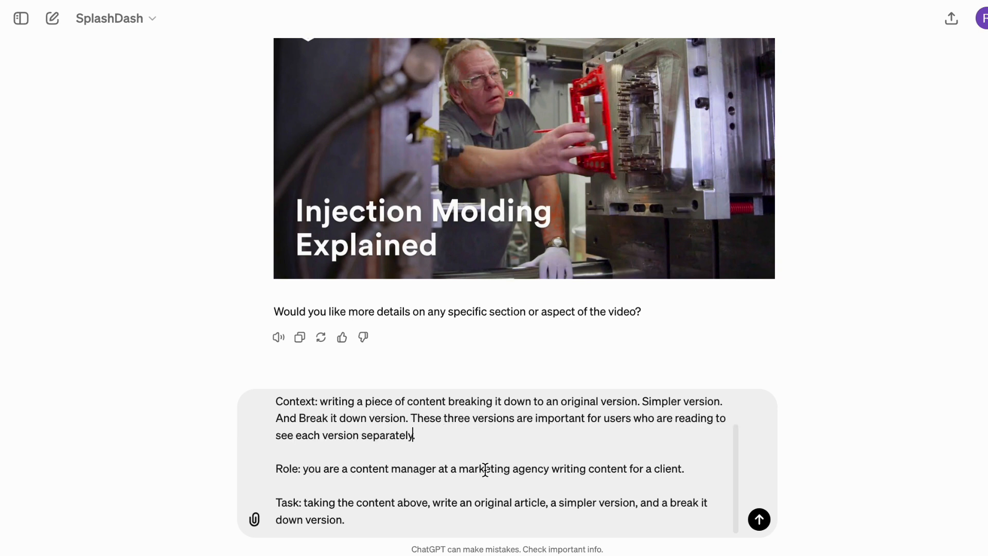
double_click(668, 469)
key(BackSpace)
key(BackSpace)
key(BackSpace)
text(Bennett Plastics)
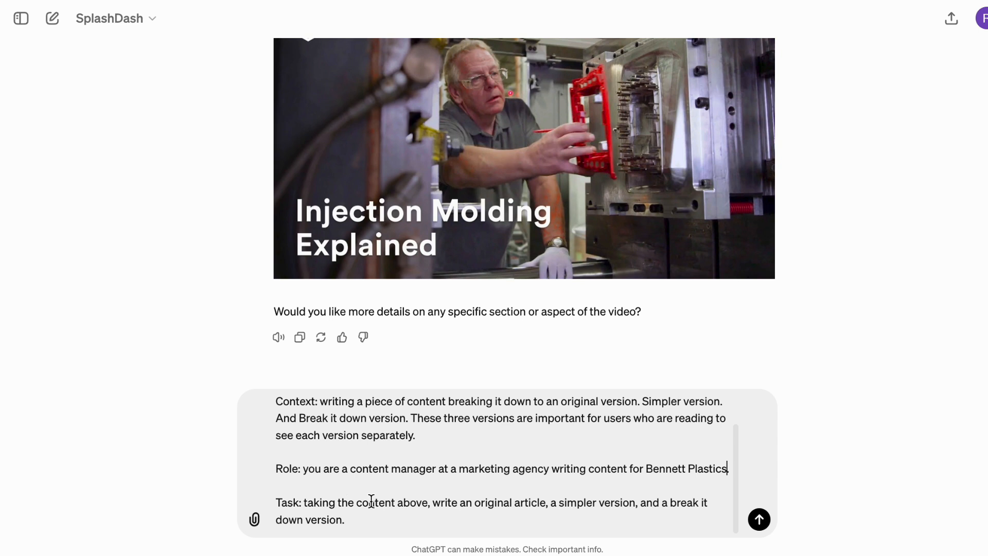
- Insert "and its keywords," after "taking the content above," in the prompt's Task paragraph
click(434, 502)
text(and its keywords,)
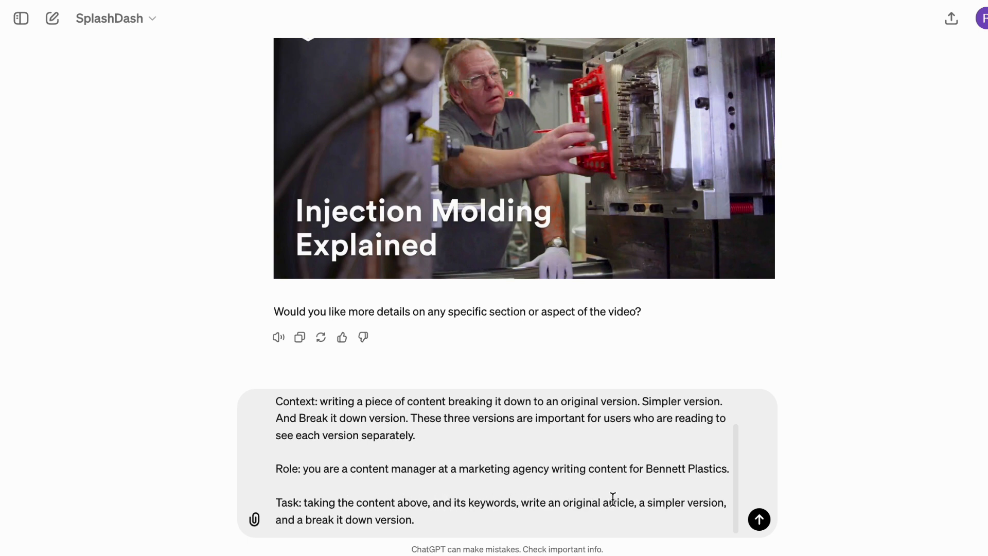
click(634, 504)
text(,)
- Append "Bold the mention of your keywords to ensure SEO efficiency." to the end of the Task paragraph
drag(335, 519, 457, 521)
click(456, 521)
text(Bold the mention of your keyw)
key(BackSpace)
key(BackSpace)
key(BackSpace)
key(BackSpace)
text(keuwo)
key(BackSpace)
key(BackSpace)
key(BackSpace)
text(ywords to ensur)
text(e SEO )
text(op)
key(BackSpace)
key(BackSpace)
text(efficiency.)
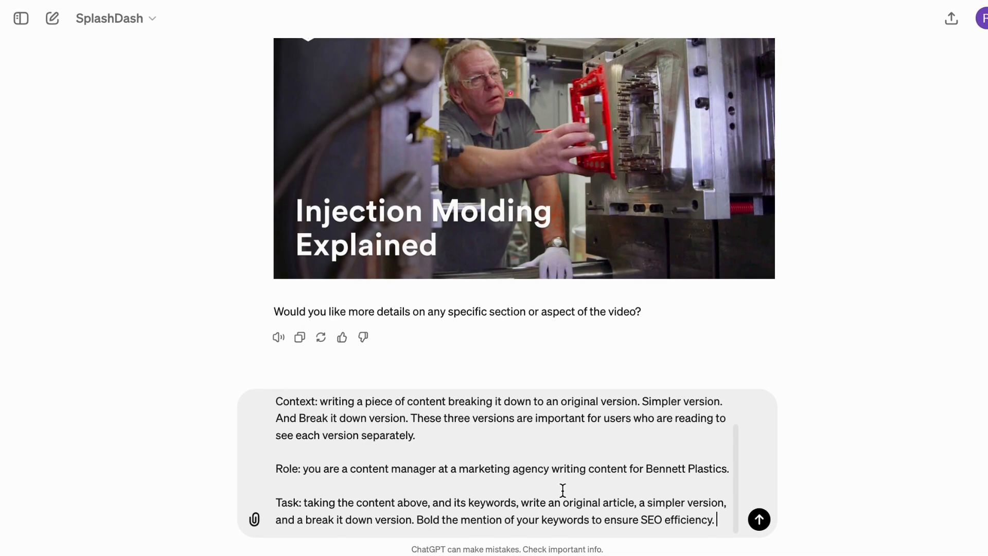
- Extend the Task paragraph with an instruction to use all of the content in our conversation
text( To use all of the content in our )
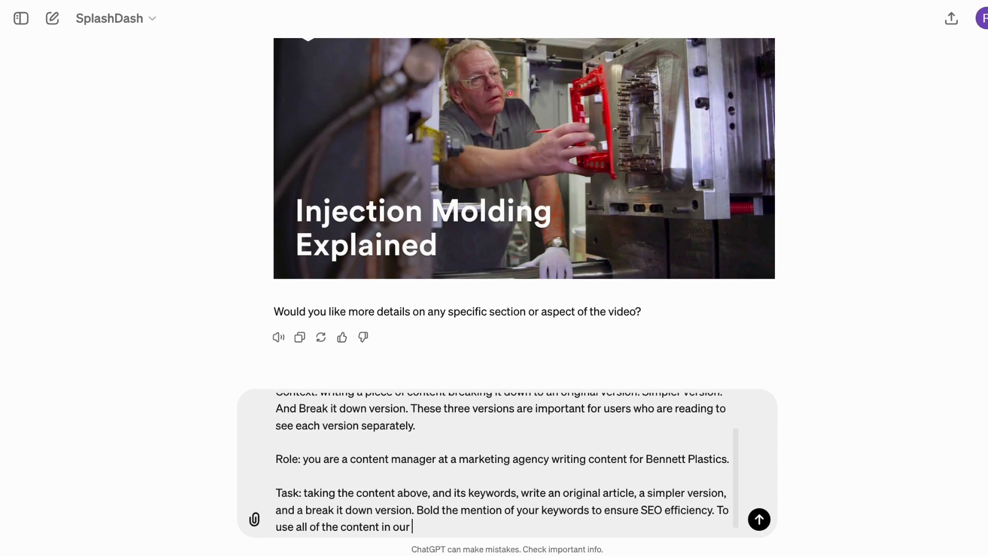
text(converssi)
key(BackSpace)
text(atioation)
scroll(600, 508, up, 2)
key(super+a)
click(893, 356)
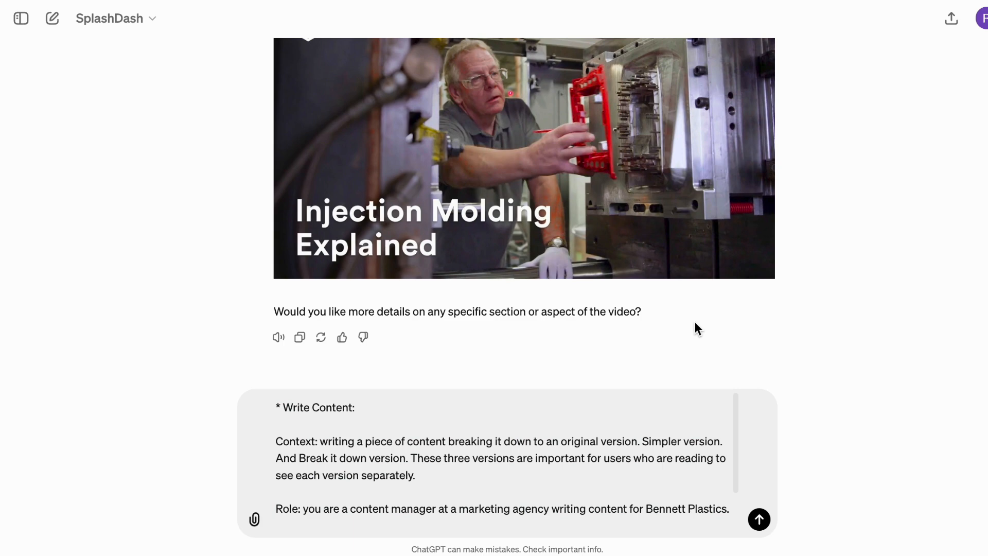
- Examine the earlier Bennett Plastics page content in the conversation, including location, facility size, equipment range, services offered and key features
scroll(716, 325, up, 15)
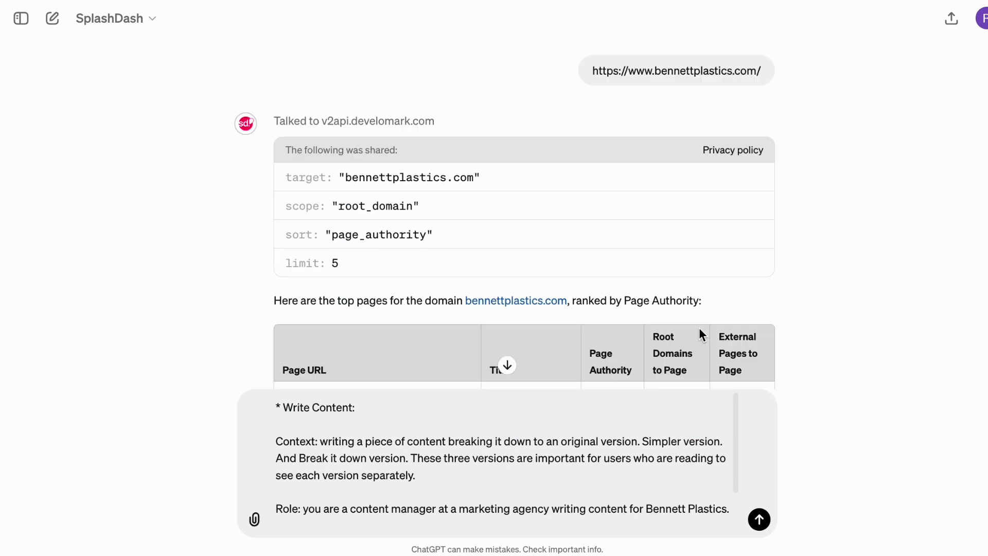
scroll(699, 331, down, 10)
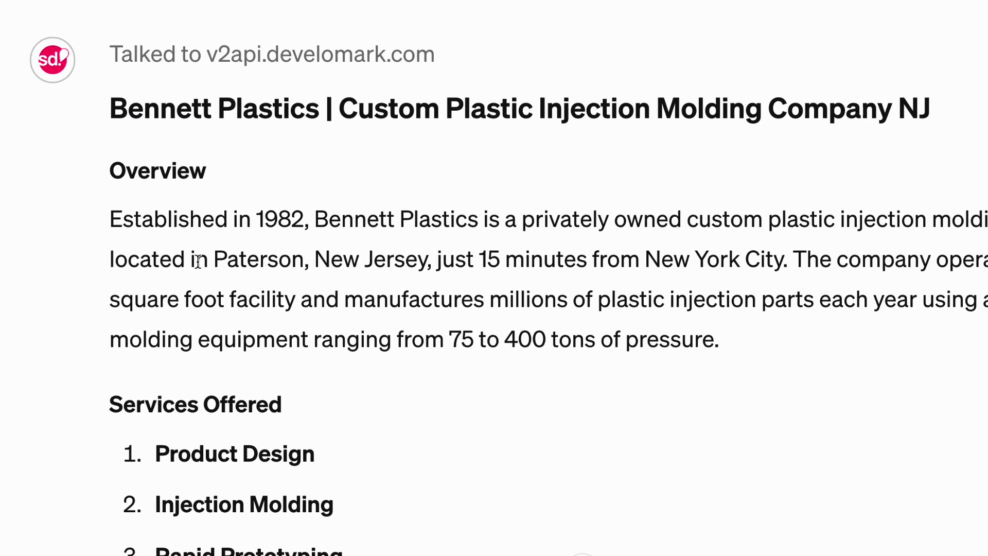
drag(213, 260, 622, 259)
drag(501, 260, 663, 259)
double_click(961, 259)
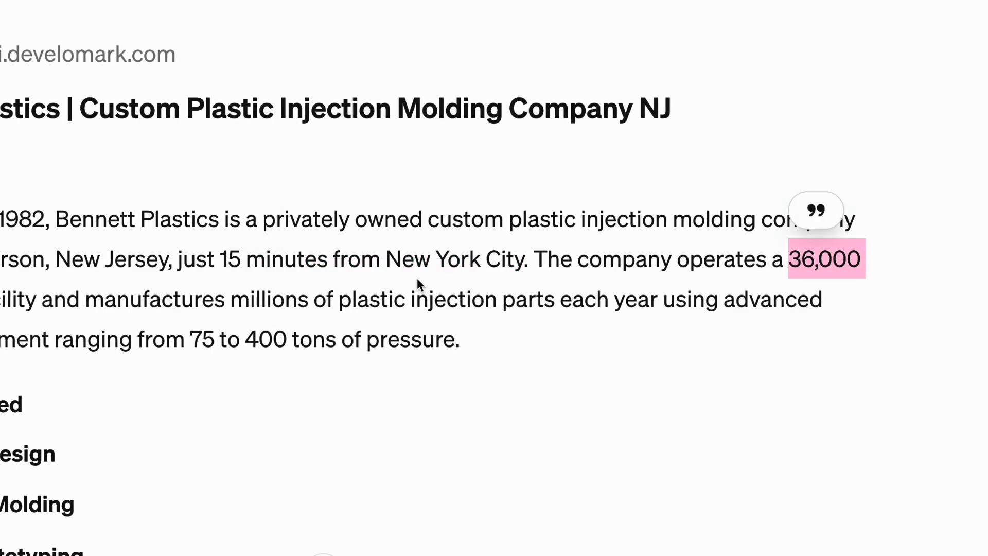
drag(380, 287, 584, 299)
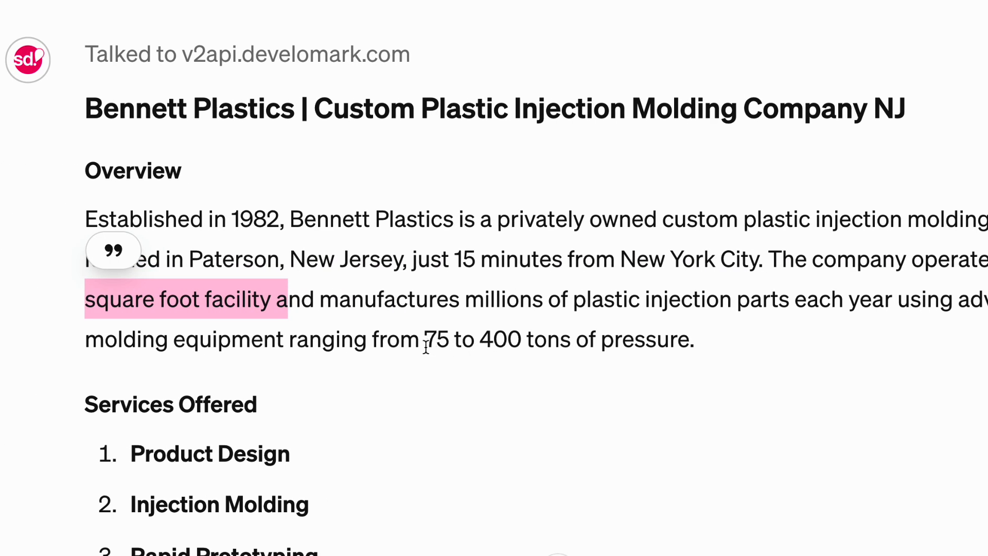
drag(569, 344, 795, 338)
drag(652, 338, 695, 340)
click(635, 301)
scroll(329, 307, down, 3)
drag(123, 285, 564, 494)
click(566, 495)
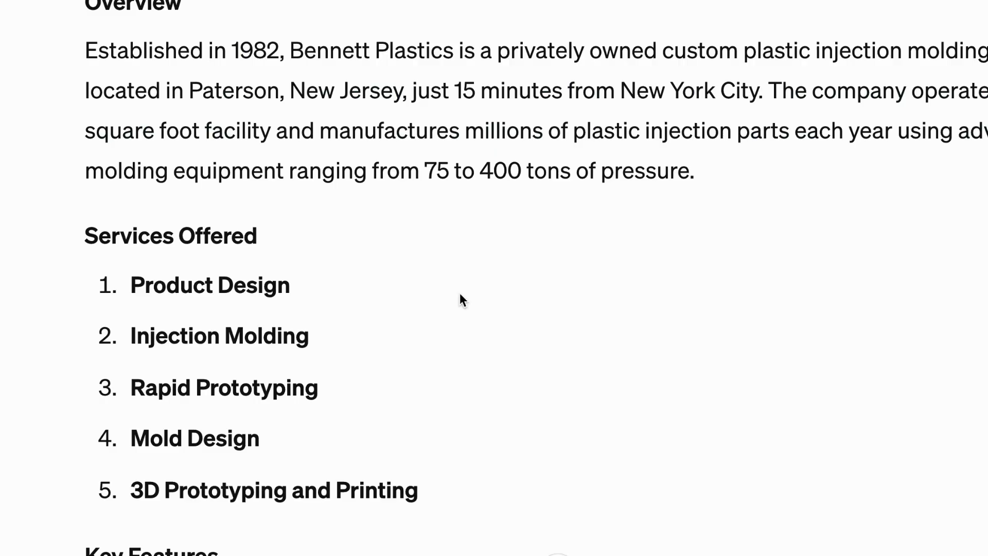
scroll(498, 267, down, 3)
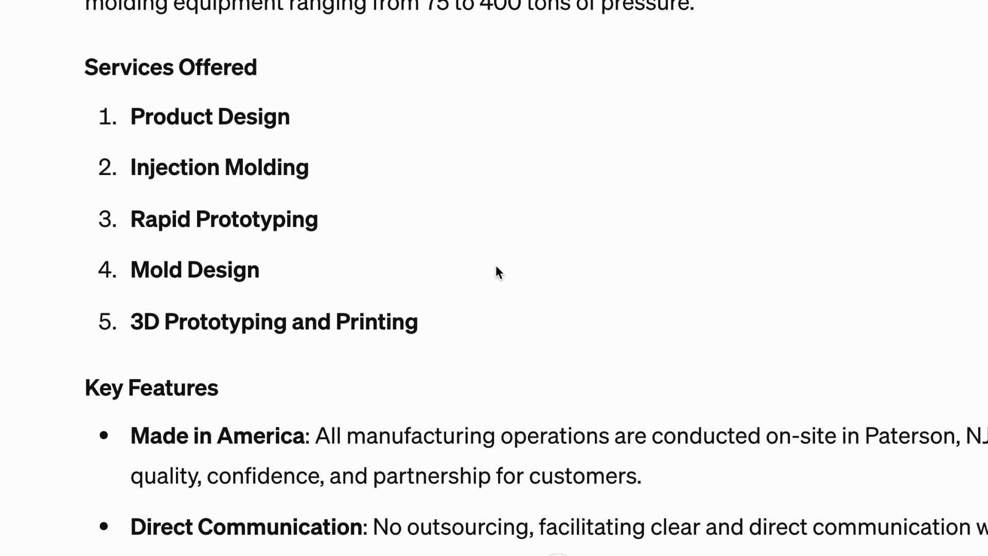
- Examine Bennett Plastics' key features, its Paterson business listing and the list of plastic injection molding search terms in the conversation
scroll(495, 264, down, 3)
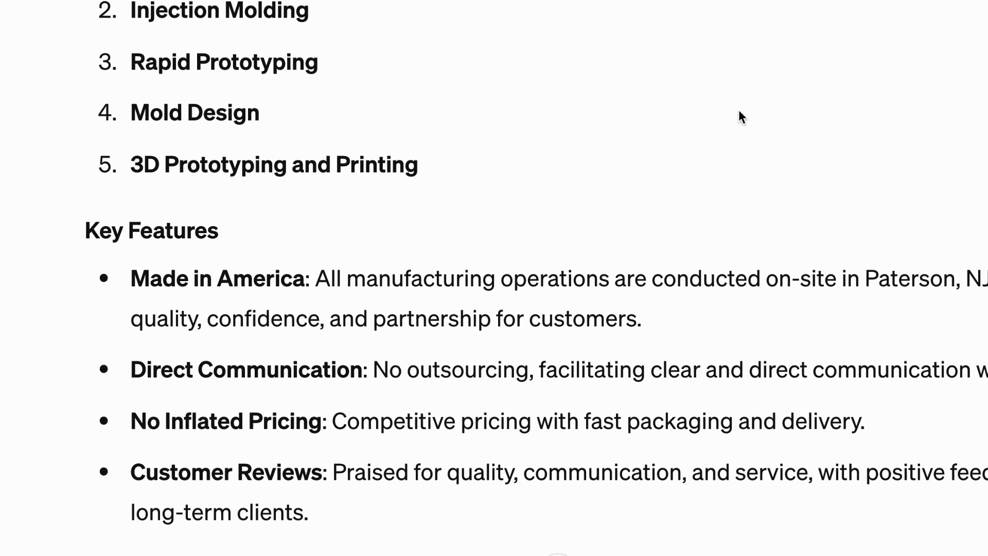
scroll(909, 107, down, 10)
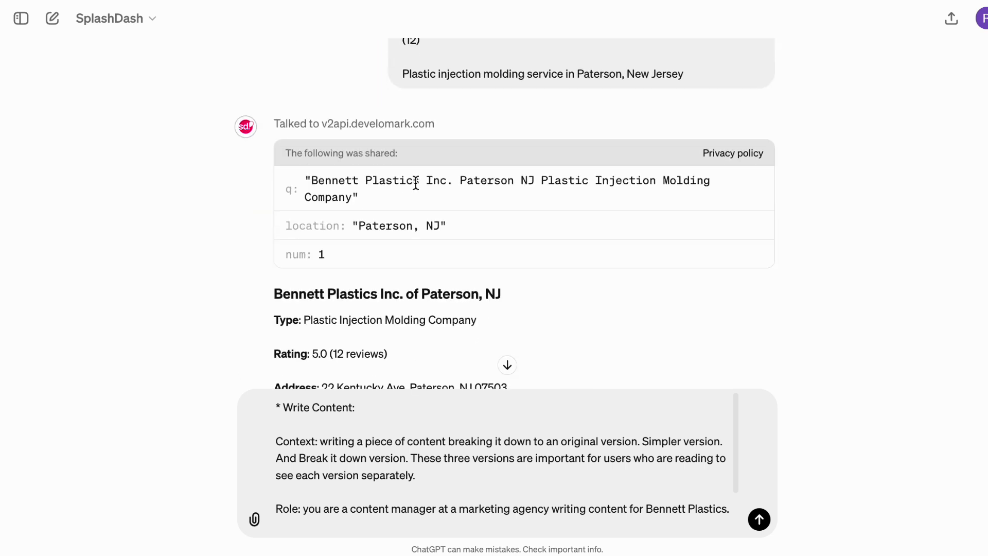
scroll(416, 183, down, 4)
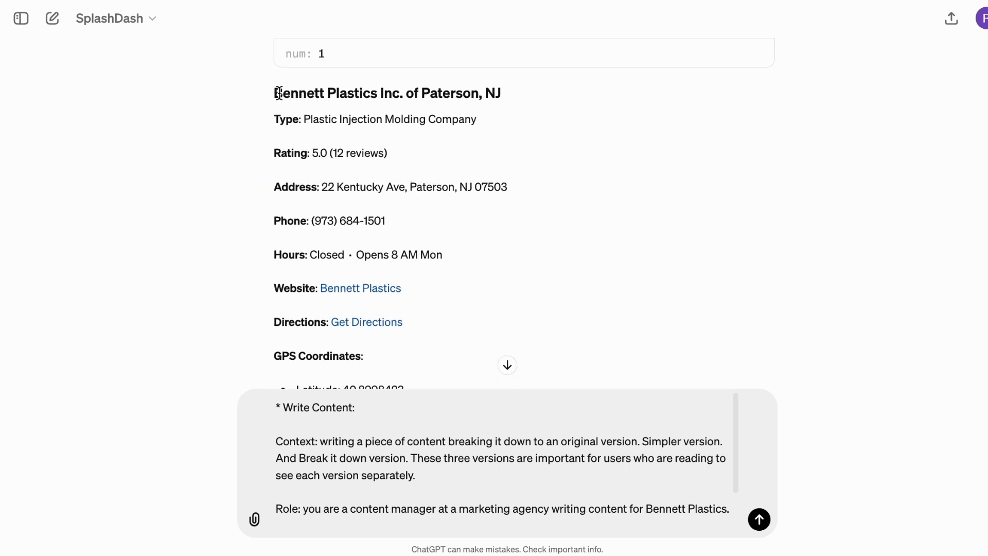
drag(273, 93, 598, 293)
scroll(629, 261, down, 8)
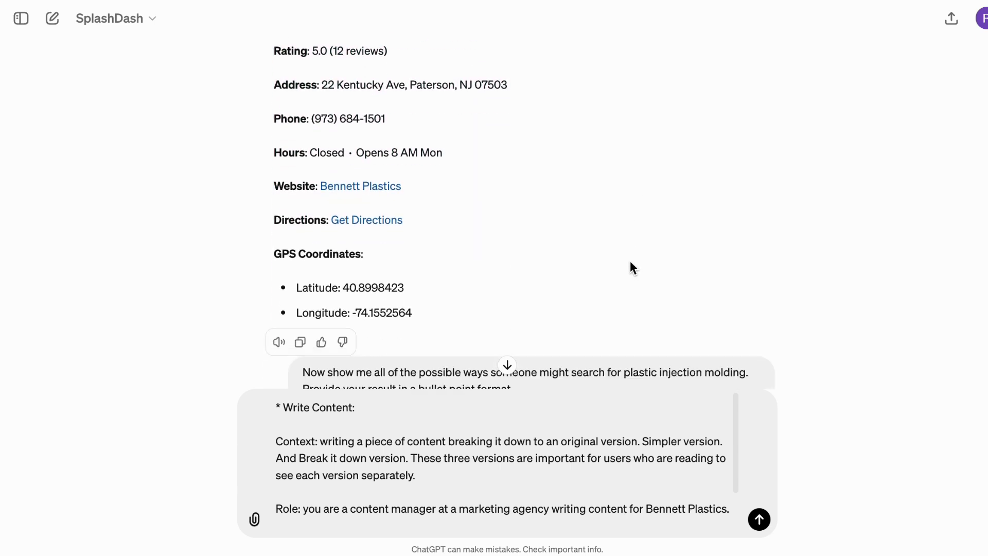
scroll(525, 178, down, 2)
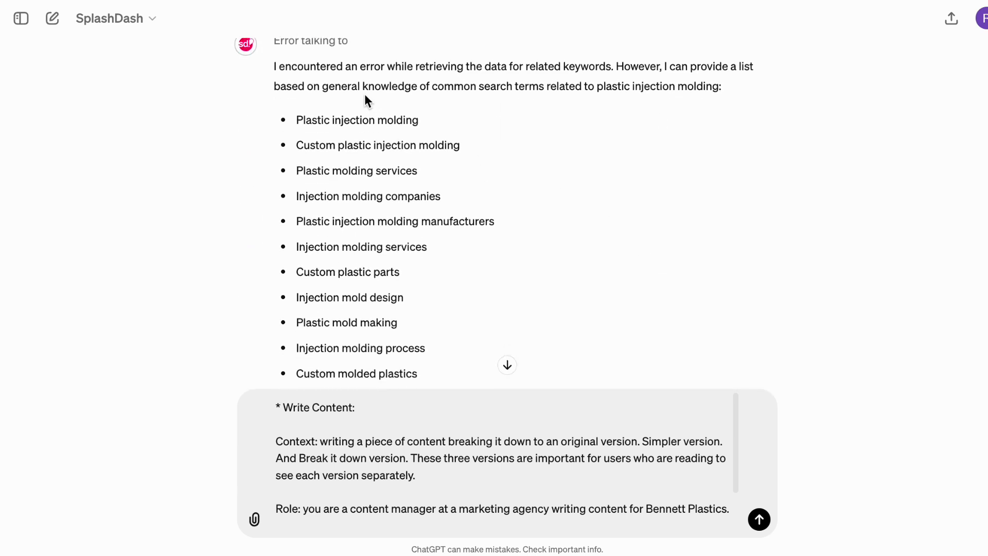
scroll(403, 128, down, 2)
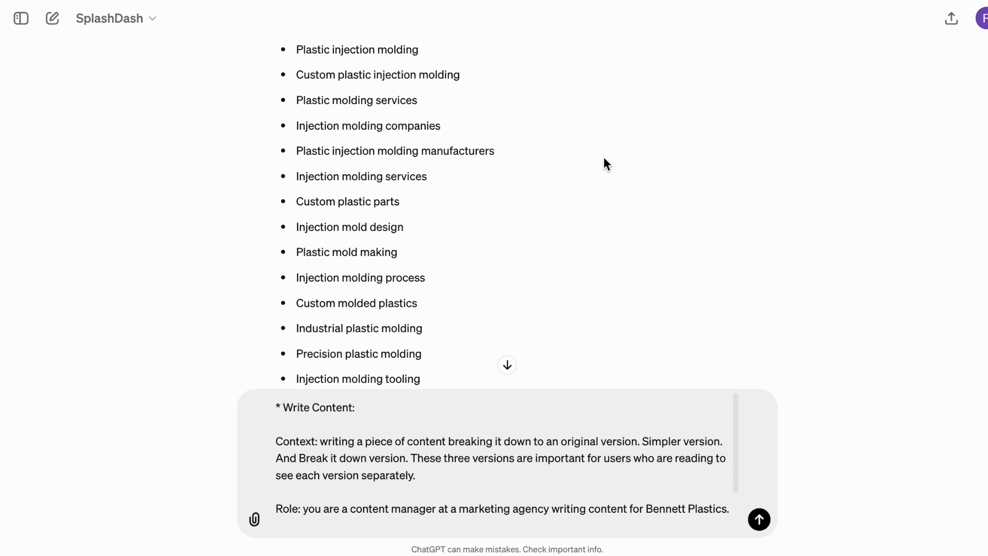
scroll(858, 185, down, 15)
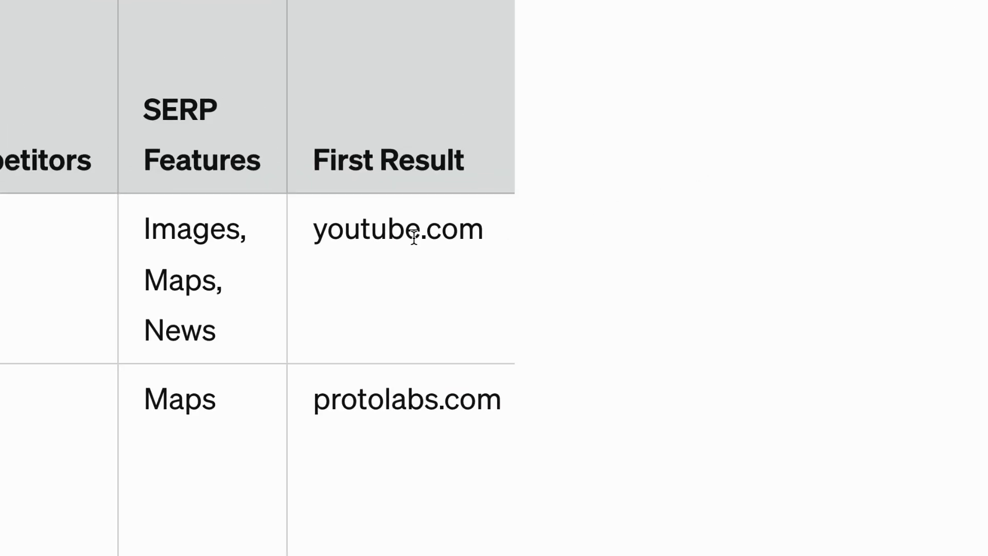
- Check the first search result for the top keyword, and close the sharing dialog of the Protolabs injection molding video on YouTube
drag(269, 235, 519, 235)
click(519, 236)
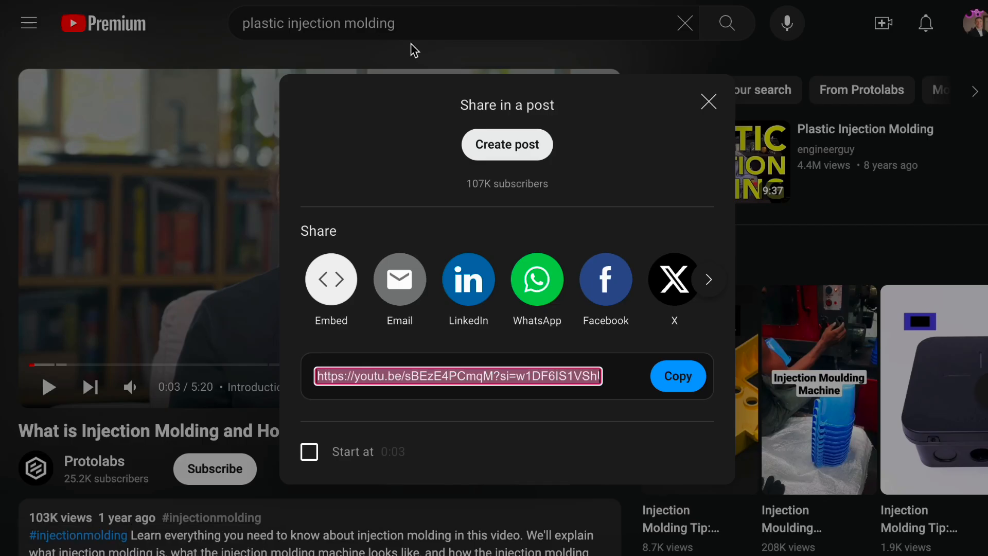
click(709, 103)
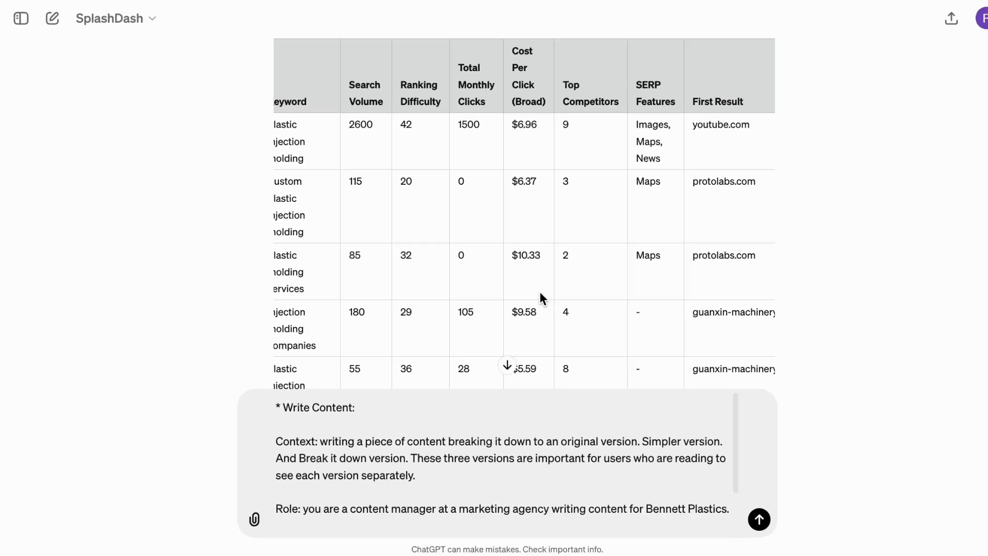
- Back in the ChatGPT conversation, examine the keyword tables and the summary of the Protolabs injection molding video
scroll(540, 292, down, 10)
scroll(567, 293, down, 15)
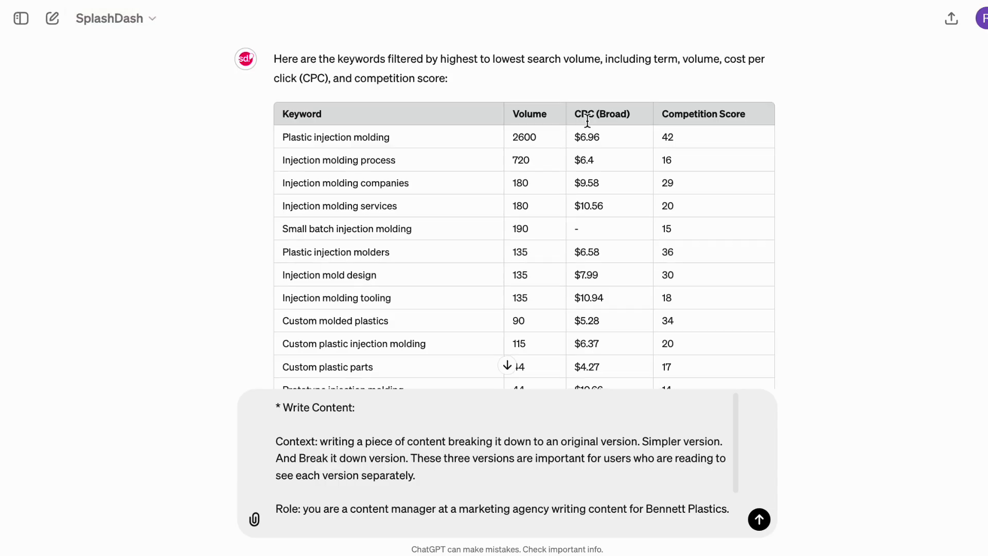
scroll(592, 124, up, 10)
scroll(596, 125, down, 2)
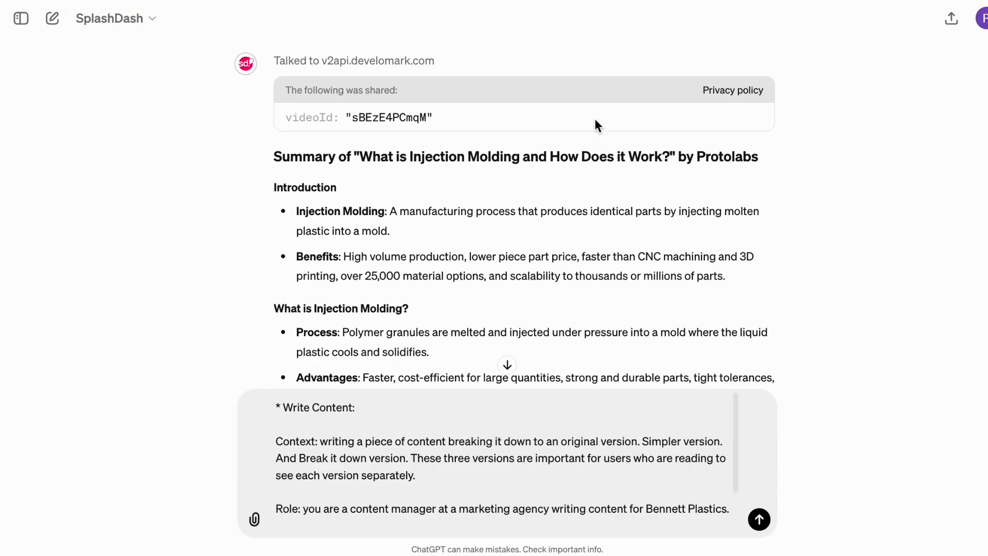
scroll(591, 134, down, 2)
scroll(591, 135, down, 7)
scroll(641, 162, down, 7)
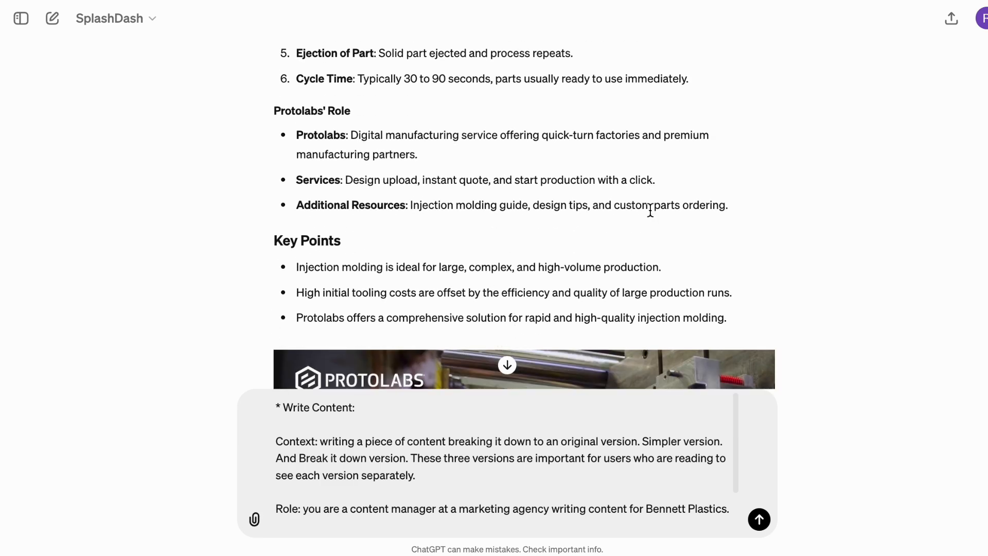
scroll(650, 209, down, 6)
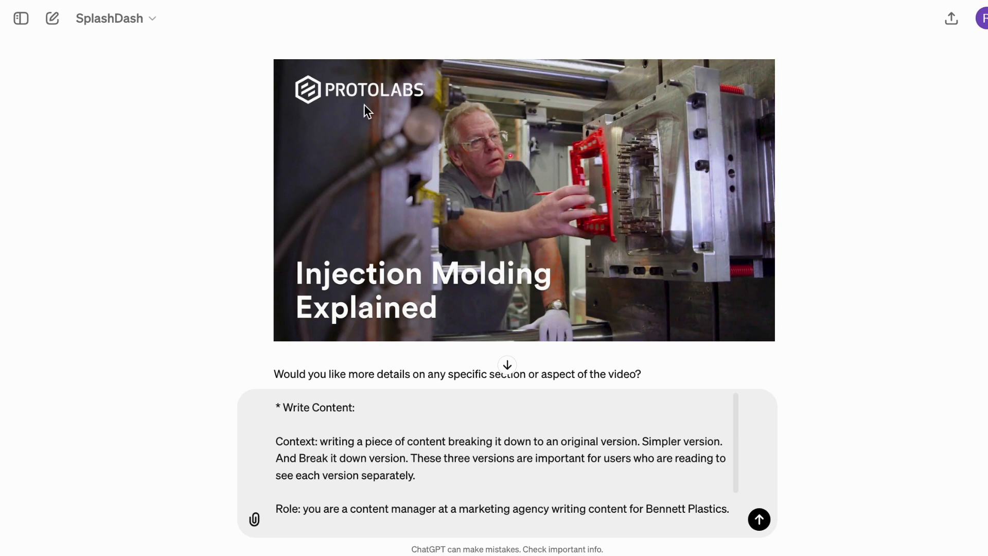
scroll(432, 110, down, 1)
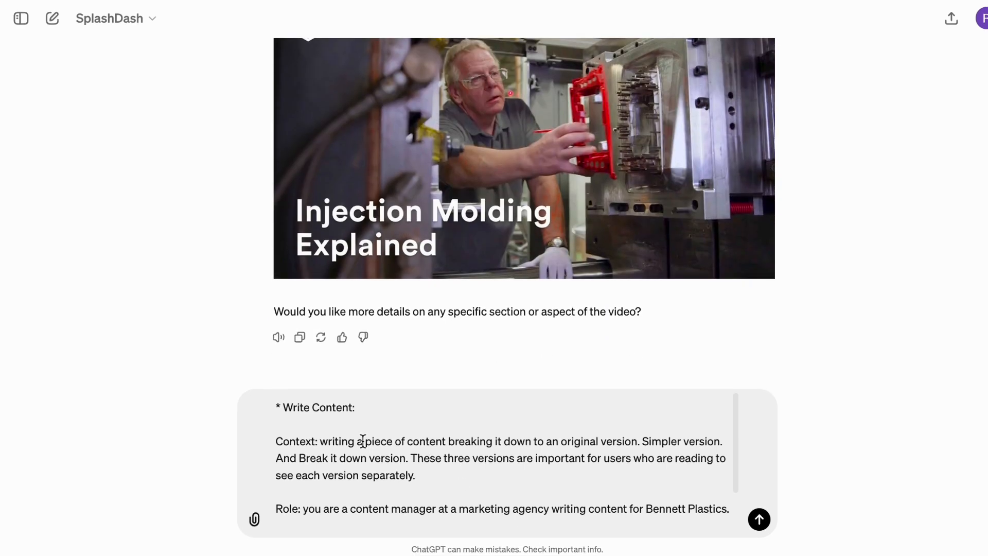
- Check the Context, Role and Task paragraphs of the Write Content prompt and send it
drag(276, 442, 443, 479)
scroll(299, 451, down, 1)
drag(276, 452, 588, 452)
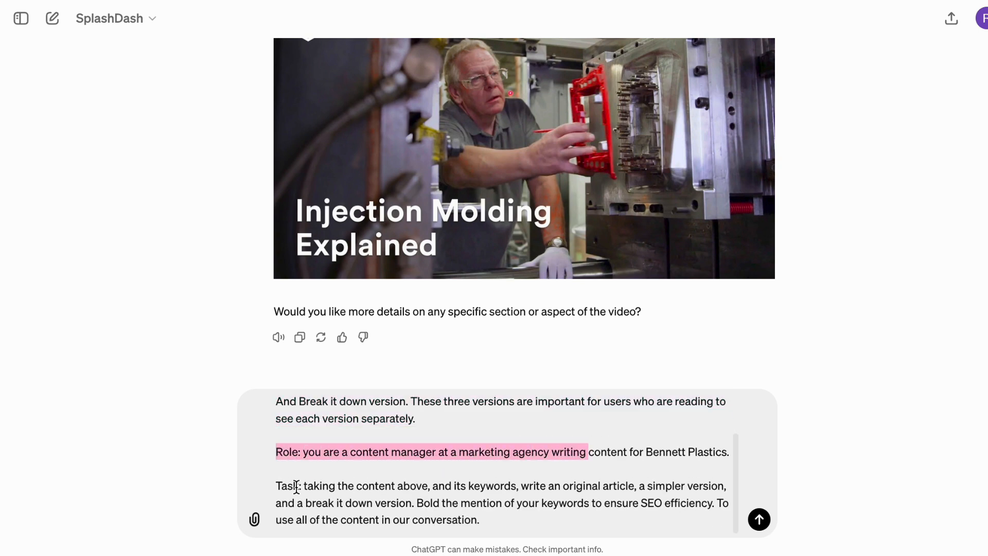
drag(301, 486, 552, 512)
click(553, 514)
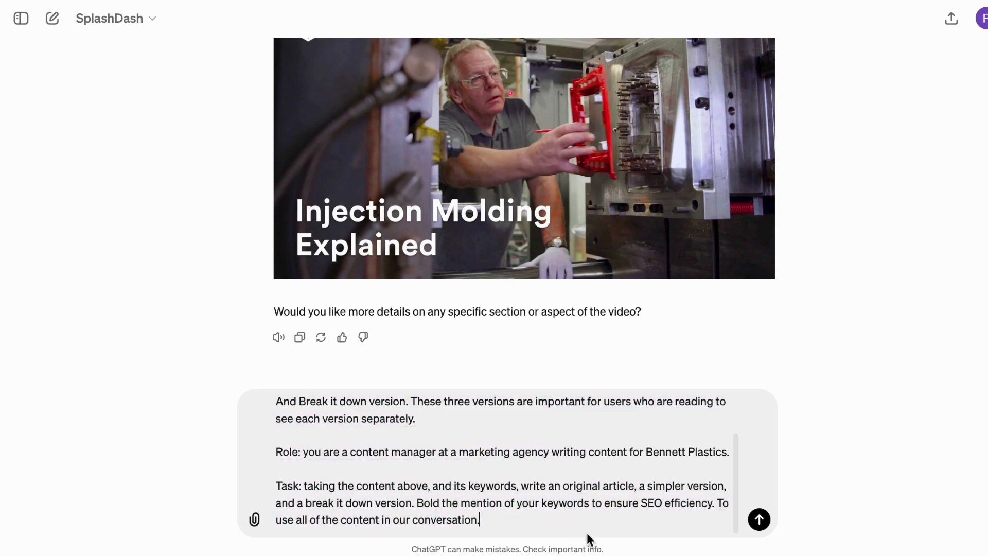
key(super+a)
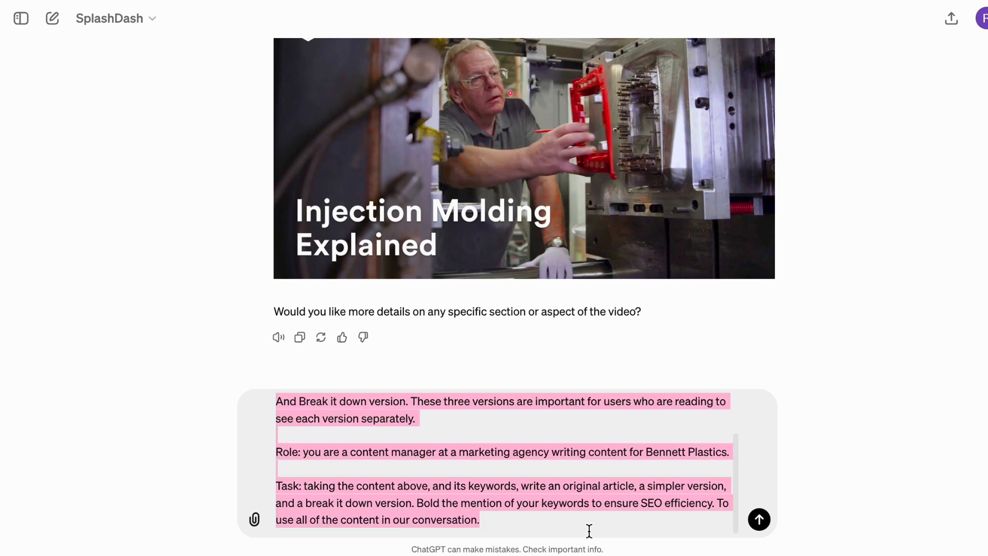
click(587, 528)
key(Return)
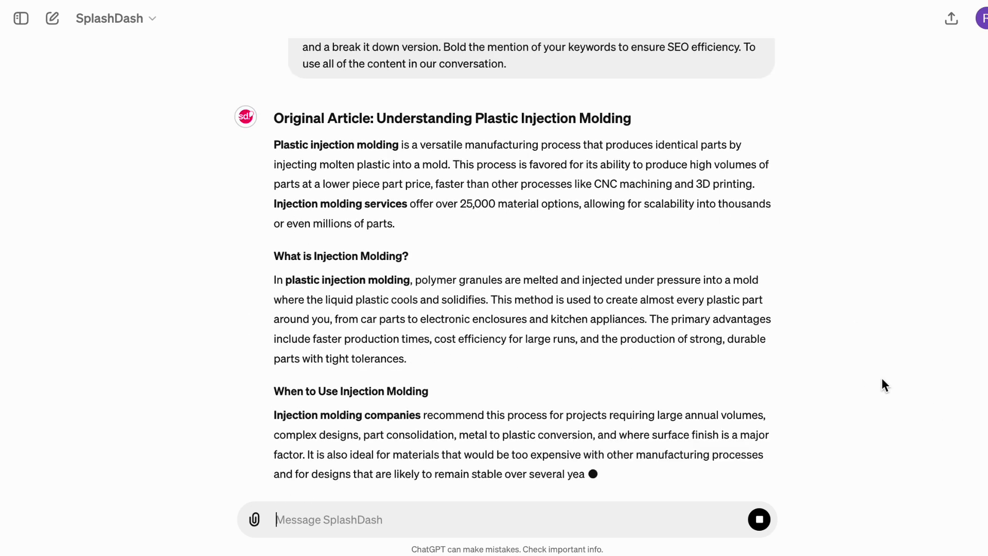
- Examine the original, simpler and break it down versions of the generated plastic injection molding article, including their bolded keywords
scroll(558, 225, up, 2)
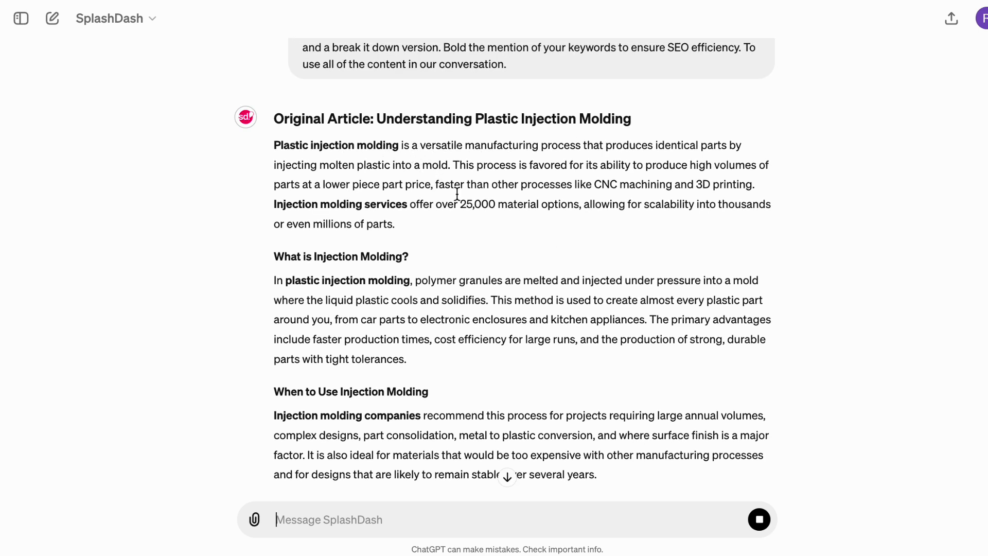
drag(427, 204, 561, 205)
scroll(426, 192, down, 2)
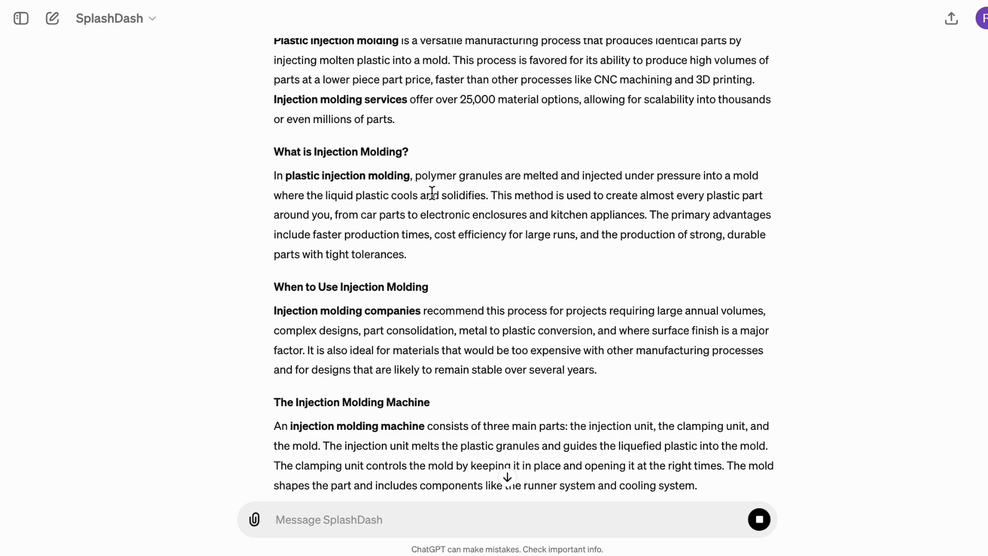
scroll(489, 194, down, 2)
scroll(613, 188, down, 3)
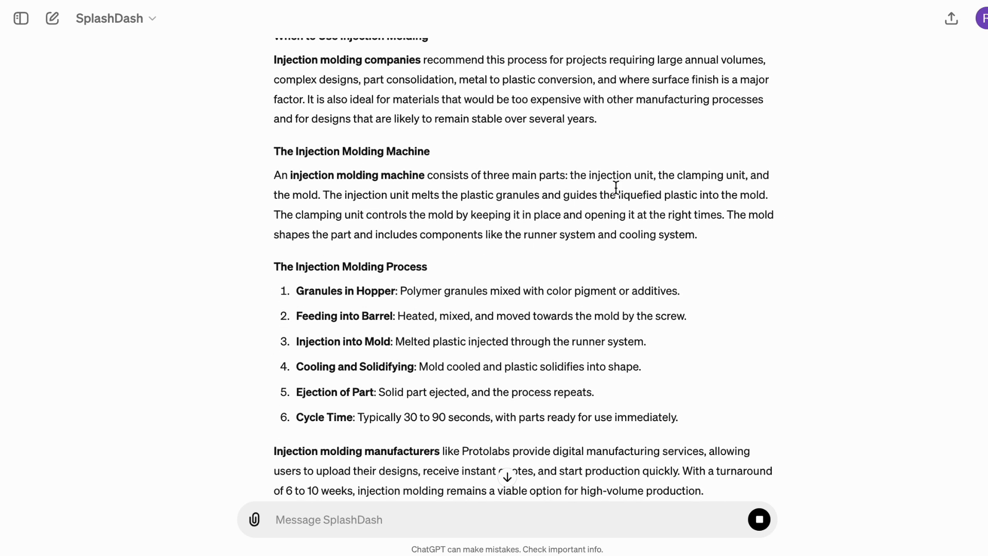
scroll(616, 188, down, 2)
scroll(616, 188, down, 1)
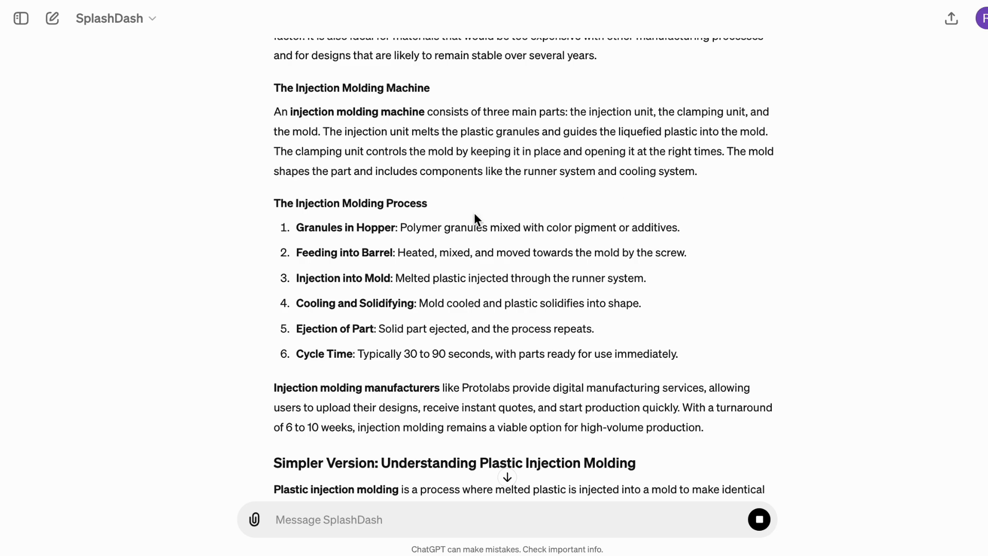
scroll(607, 206, down, 8)
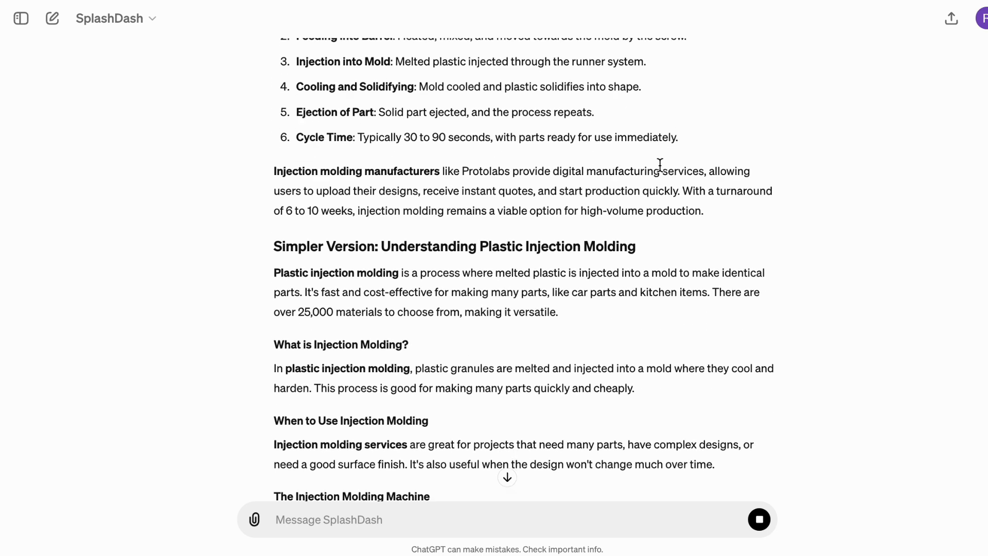
scroll(289, 133, down, 6)
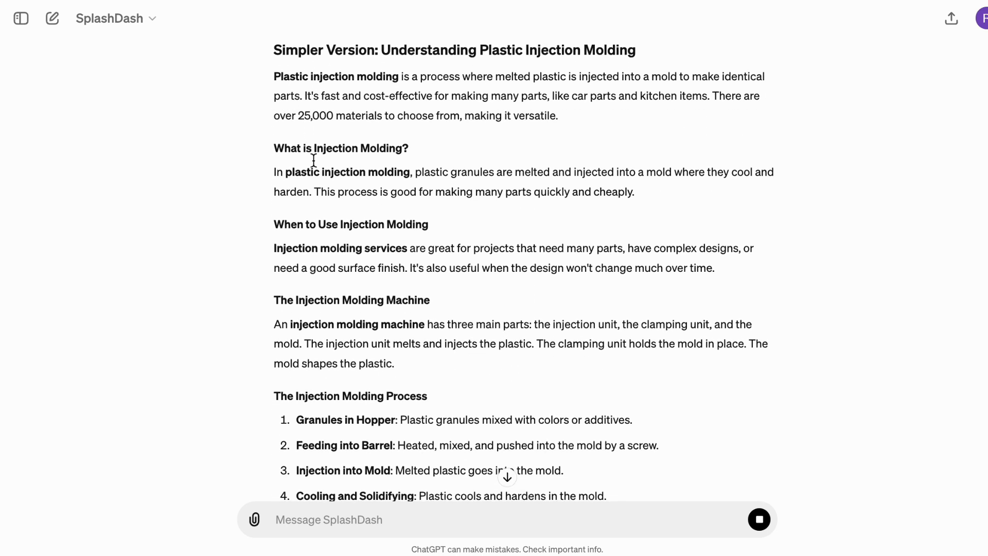
scroll(341, 220, down, 5)
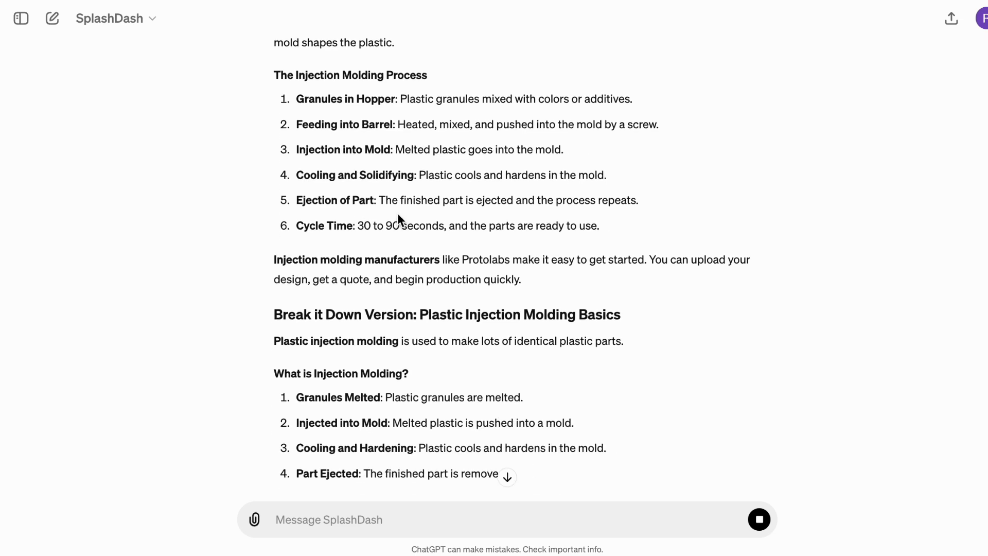
scroll(414, 199, down, 3)
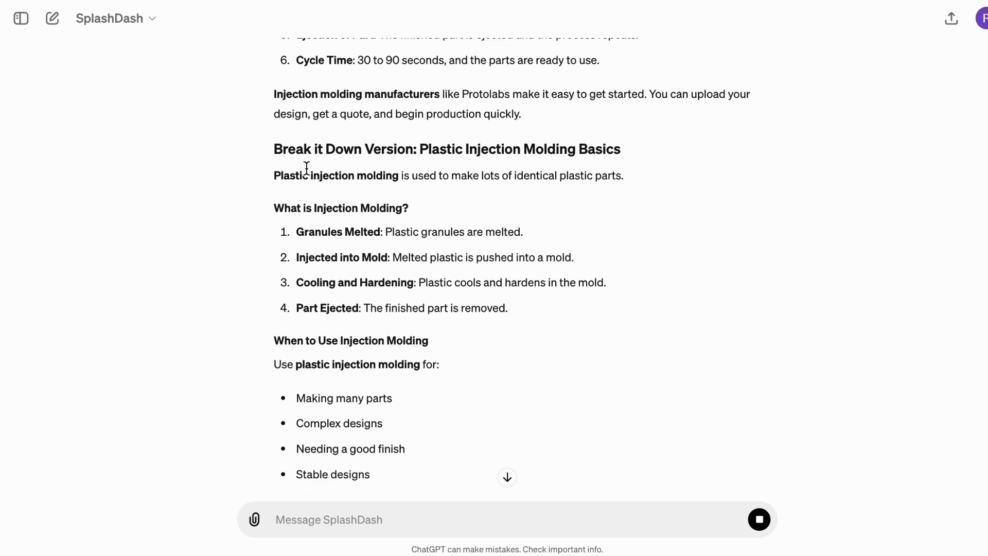
scroll(379, 234, down, 6)
scroll(377, 236, down, 5)
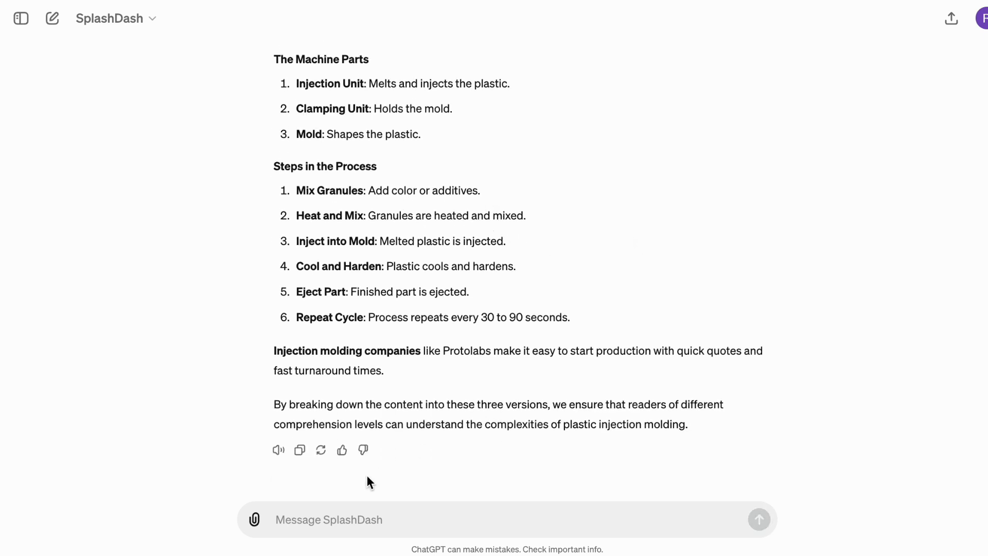
- Rate the three-version article response as good and look over its simpler version again
click(342, 450)
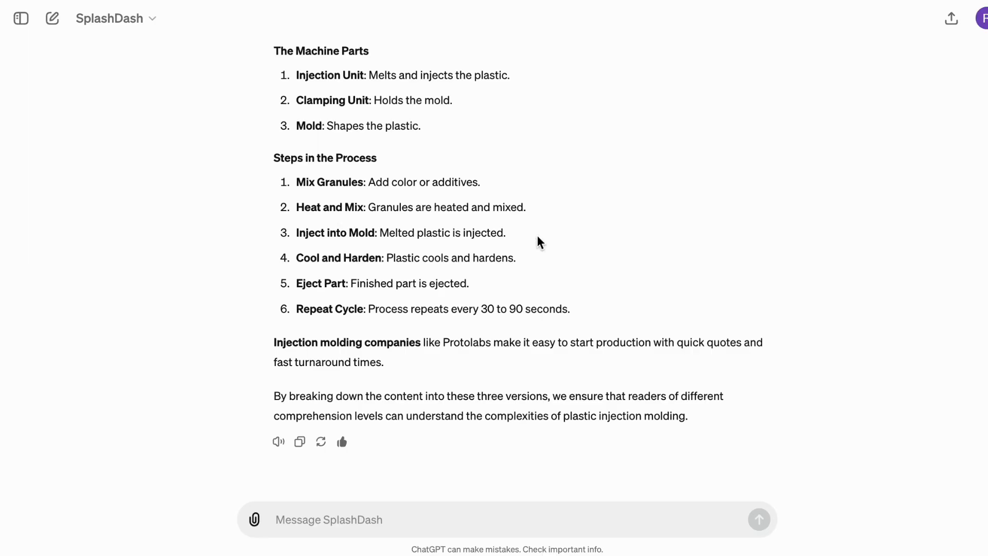
scroll(464, 242, up, 20)
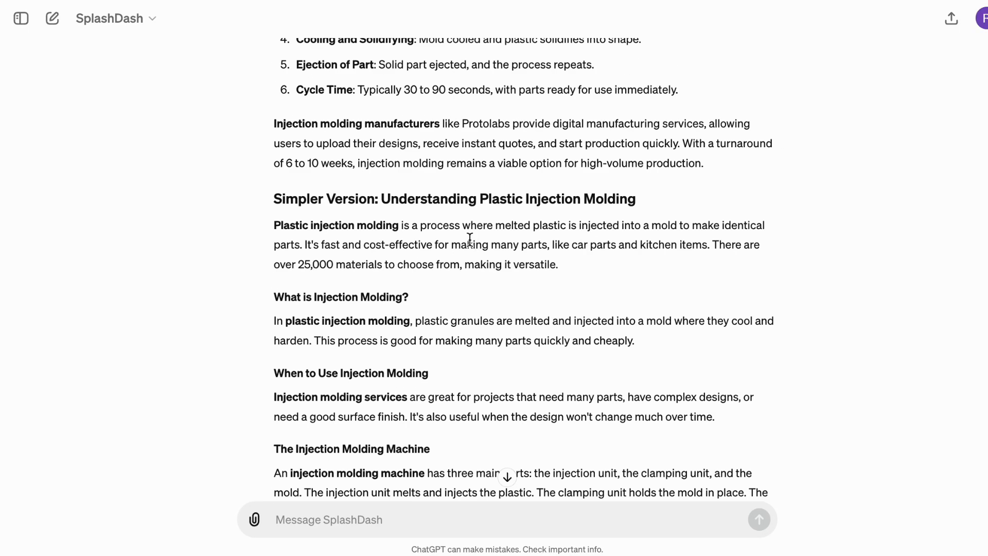
scroll(497, 216, down, 20)
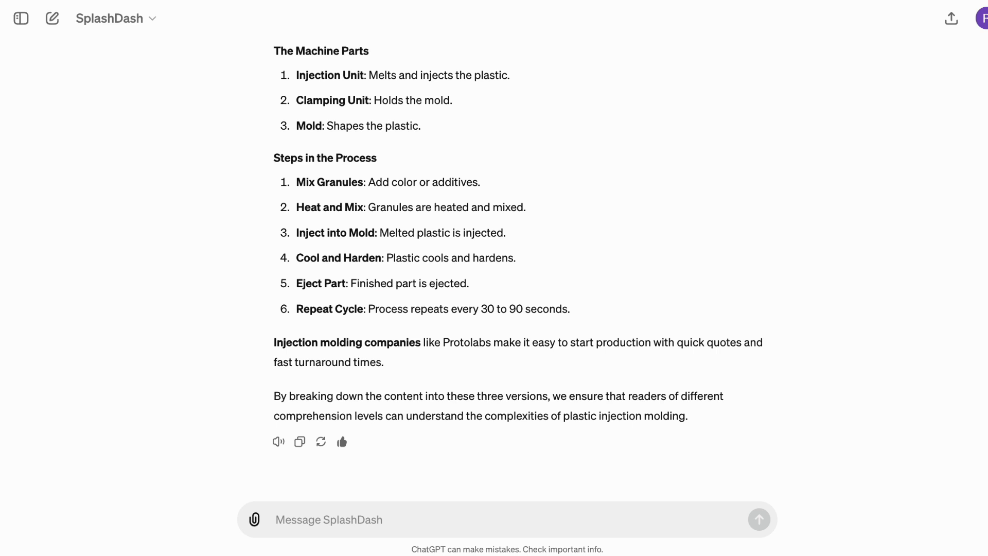
- Draft a prompt with context "you are sending an email", a marketing manager role, and the task of sending these recommendations to the client in a short email
click(417, 514)
text(Context: you are sending data about a clients performance. Role: you are a marketing manager, Task: in the format of a short email send these recommendations to the client.)
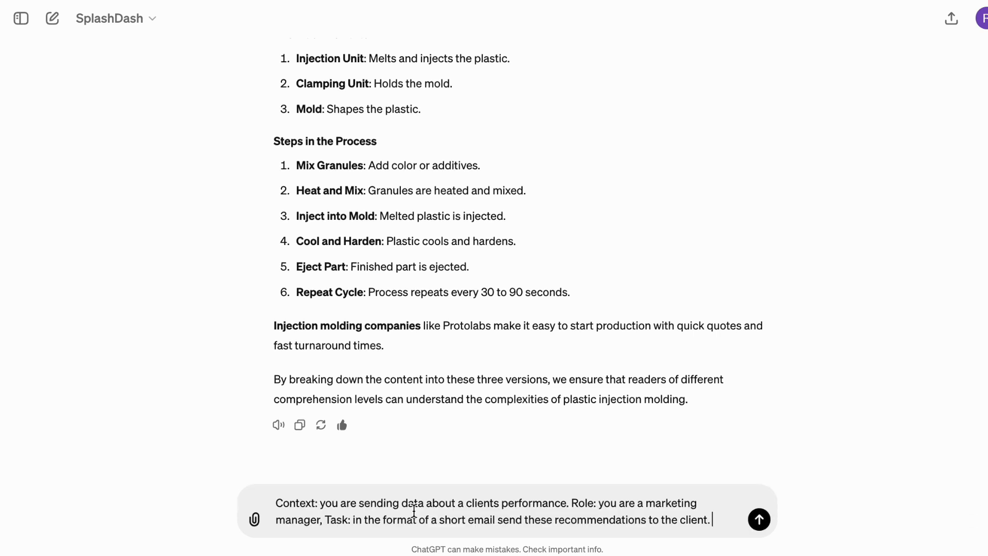
drag(319, 503, 402, 504)
click(544, 504)
text(an email)
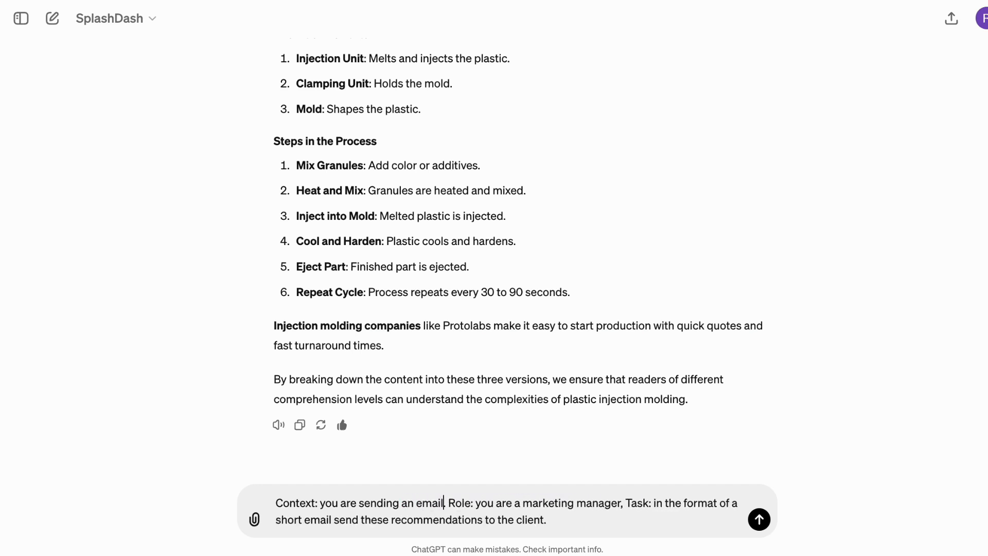
- Extend the email task with "highlight your thoughts process, your keywords, and give them the sample to review content to review" and send the prompt
drag(311, 519, 575, 517)
click(575, 517)
key(BackSpace)
text(, highlight your thoguhts pr)
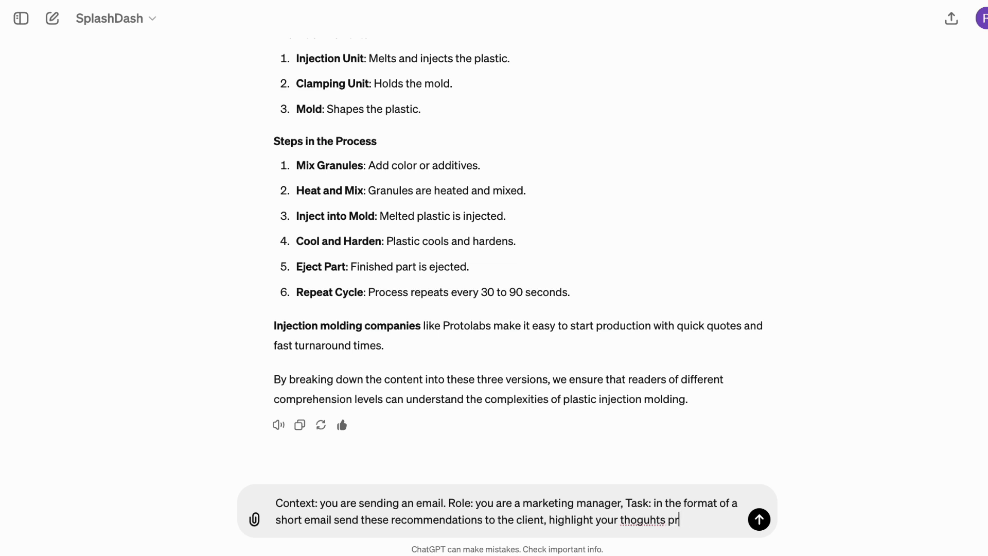
text(ocess, your keywords,)
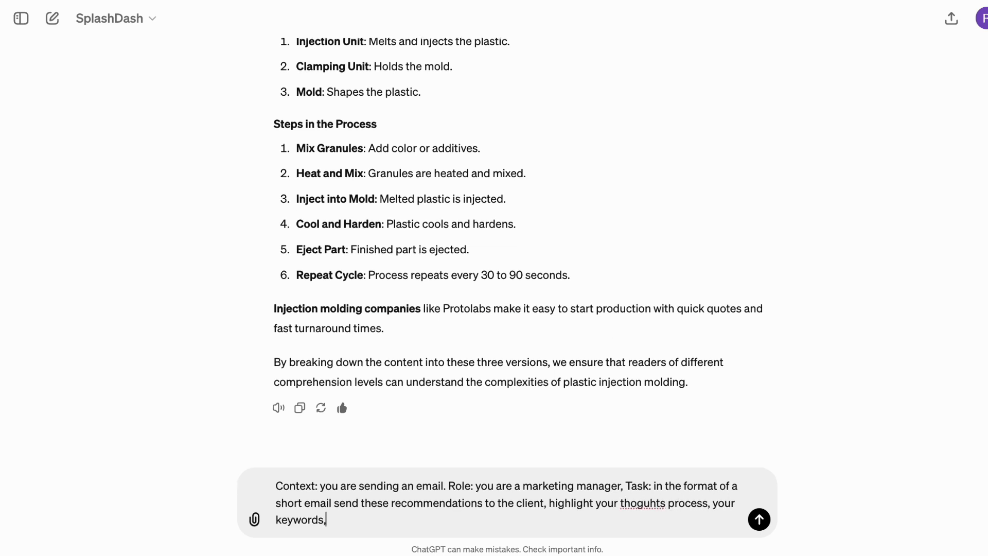
text( and give them the sample to review content to review)
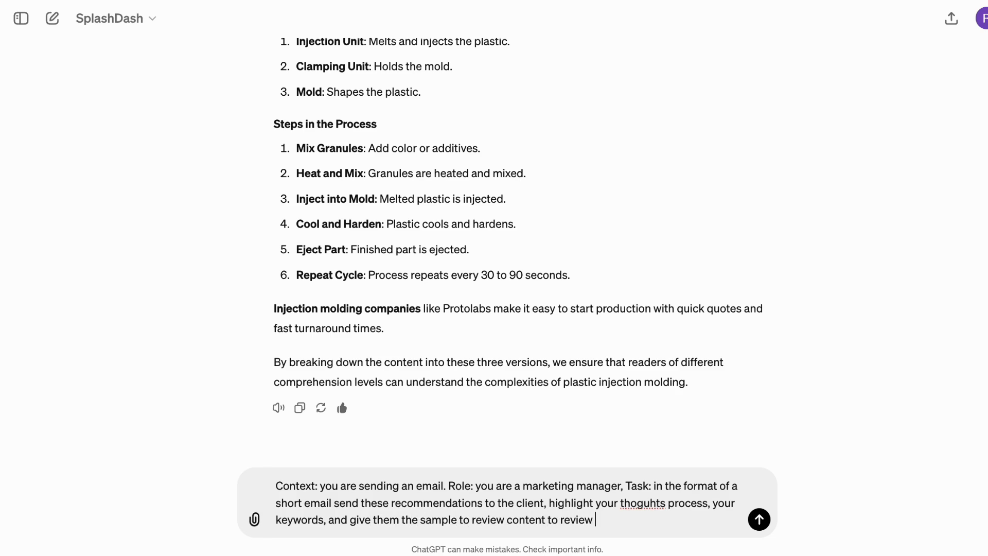
key(Return)
- Review the generated Bennett Plastics client email from its subject line through the article versions to the sign-off
scroll(591, 302, up, 15)
scroll(642, 311, down, 15)
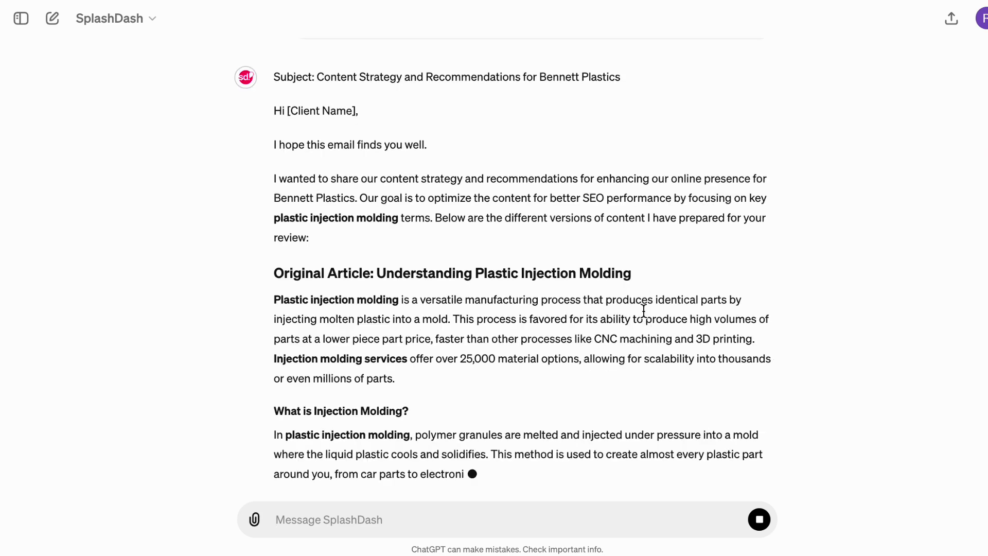
scroll(608, 337, up, 2)
scroll(412, 260, down, 4)
scroll(483, 406, up, 4)
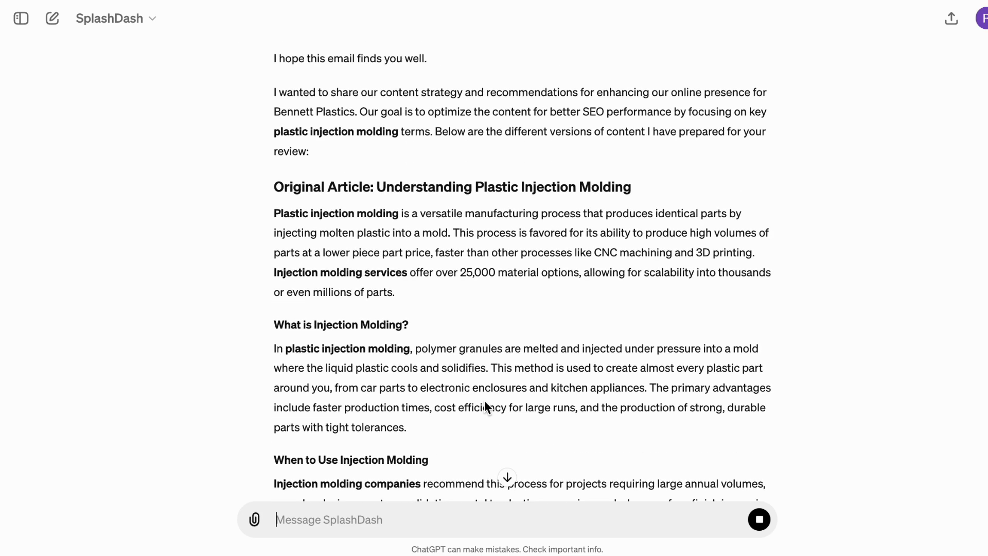
scroll(335, 236, down, 6)
scroll(451, 265, down, 5)
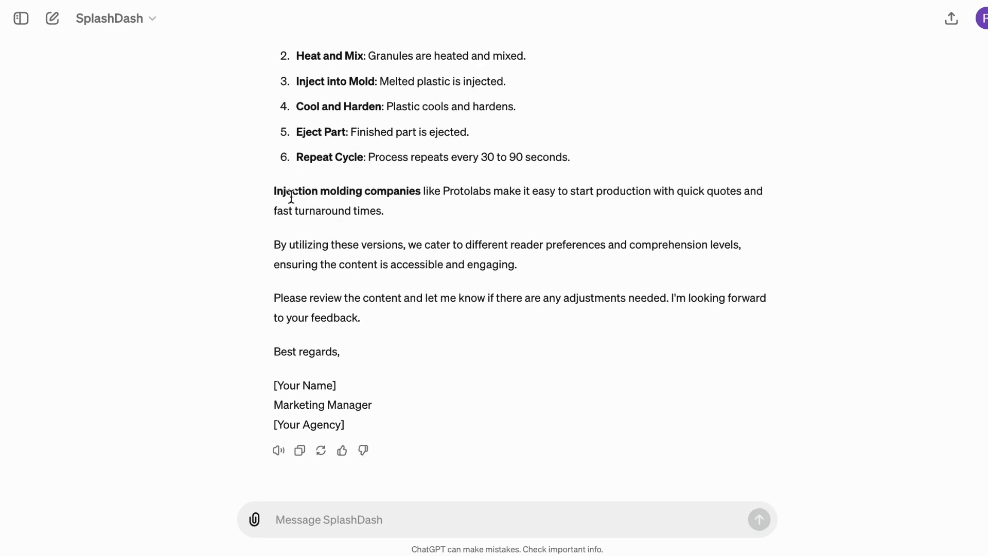
scroll(490, 339, up, 10)
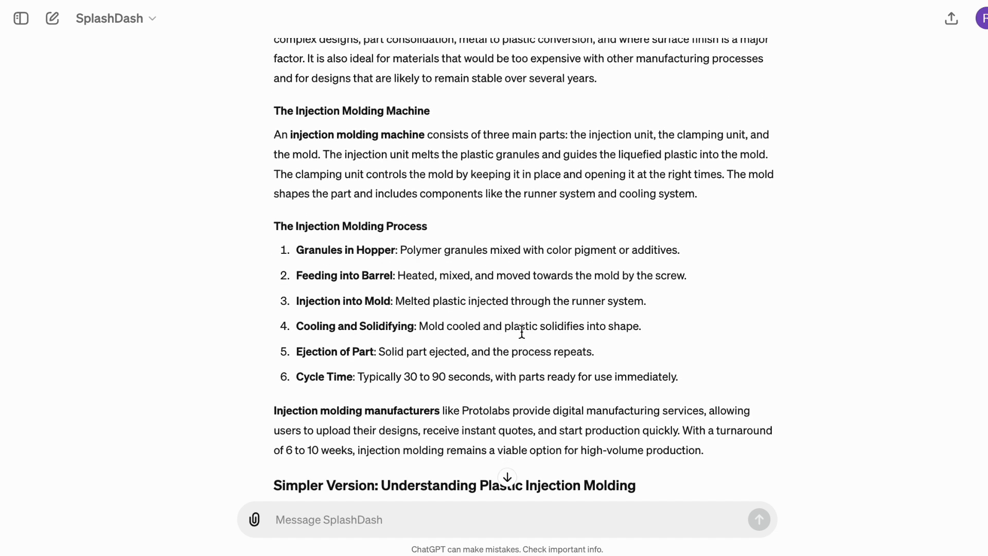
scroll(521, 332, up, 6)
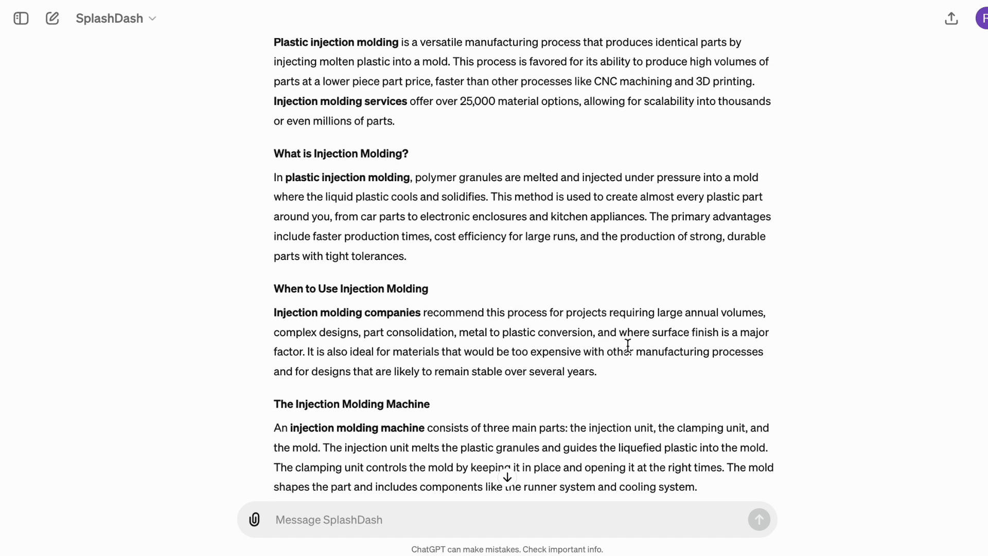
scroll(628, 345, up, 7)
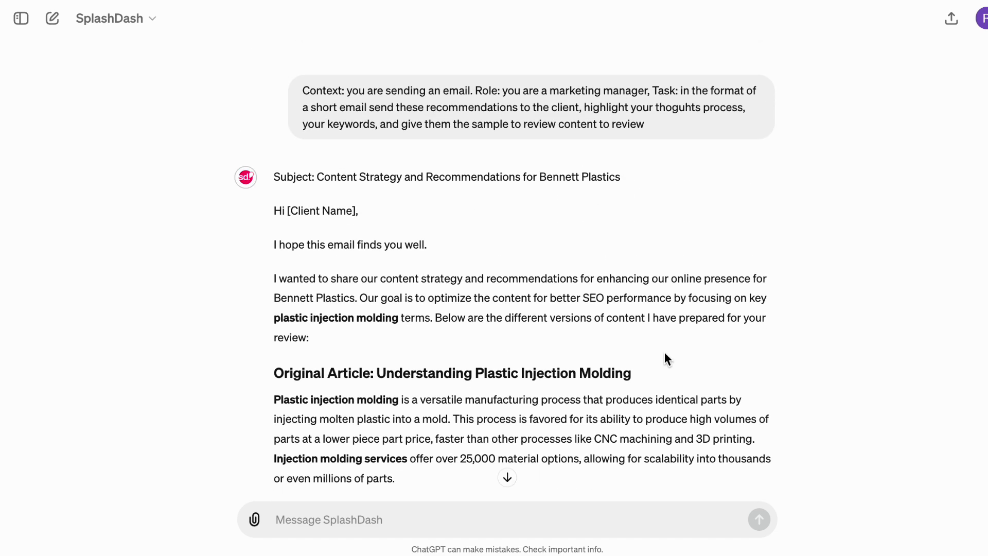
scroll(665, 353, down, 1)
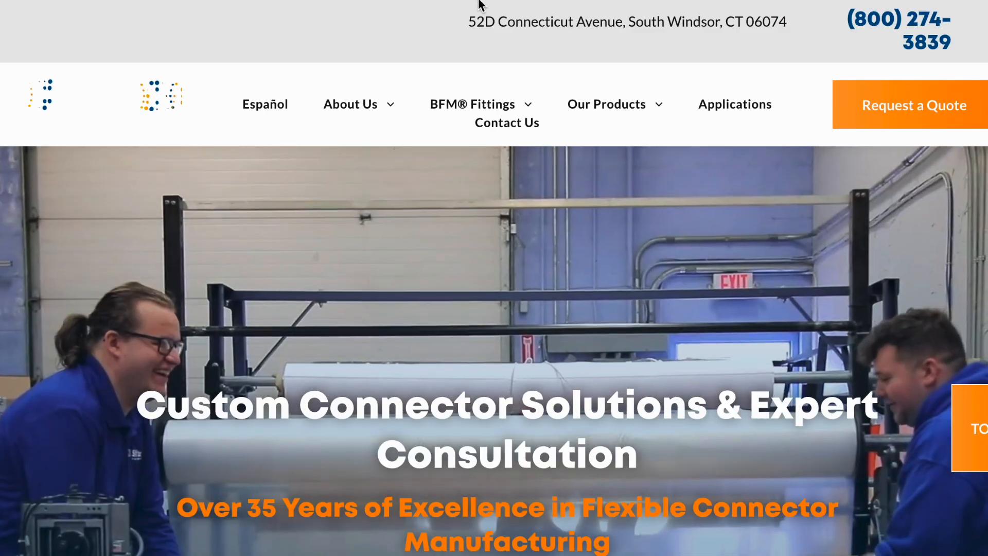
- On the Siftex website, zoom the page out one level and open the ClearFlex SDX product page
key(alt+f)
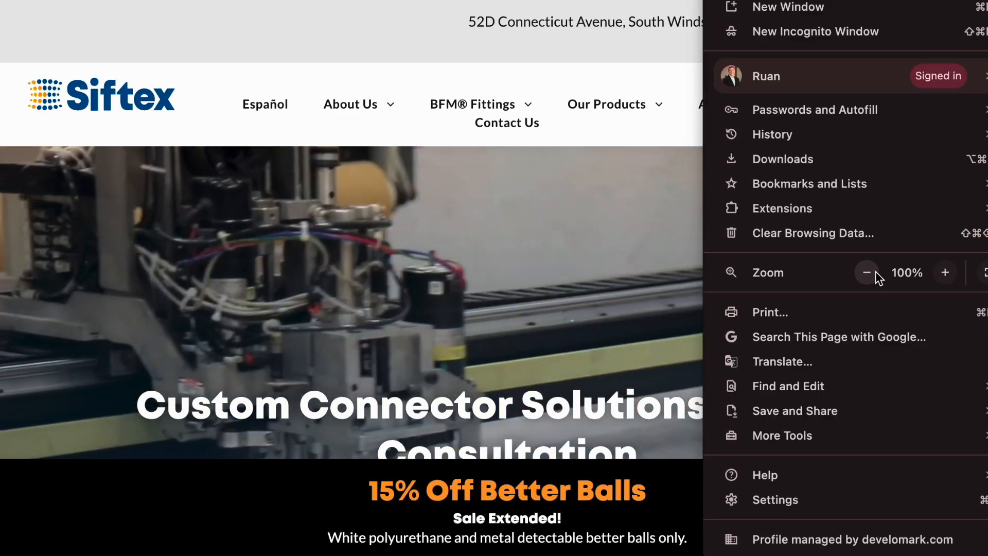
click(865, 274)
key(Escape)
mouse_move(546, 79)
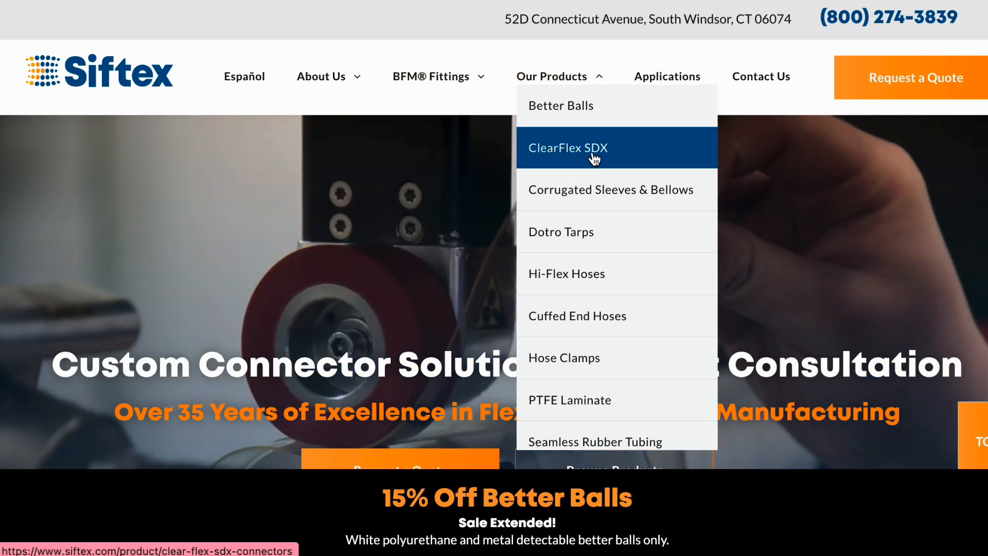
click(583, 154)
- Examine the ClearFlex SDX page's heading, image gallery, description, rotatable 3D model and customizable options
scroll(875, 416, down, 15)
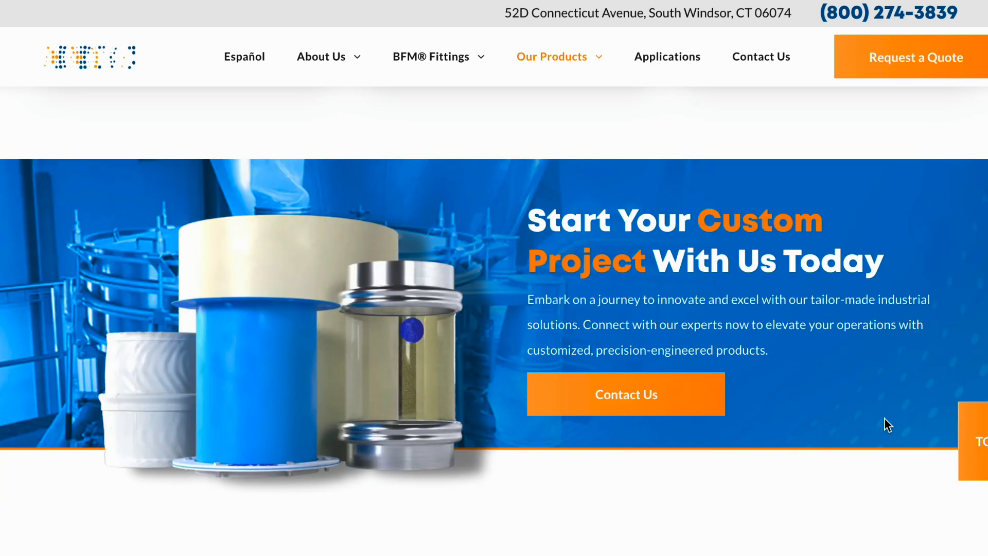
scroll(886, 418, up, 15)
scroll(887, 418, down, 5)
scroll(885, 418, up, 8)
scroll(827, 415, down, 8)
scroll(255, 420, up, 1)
click(254, 424)
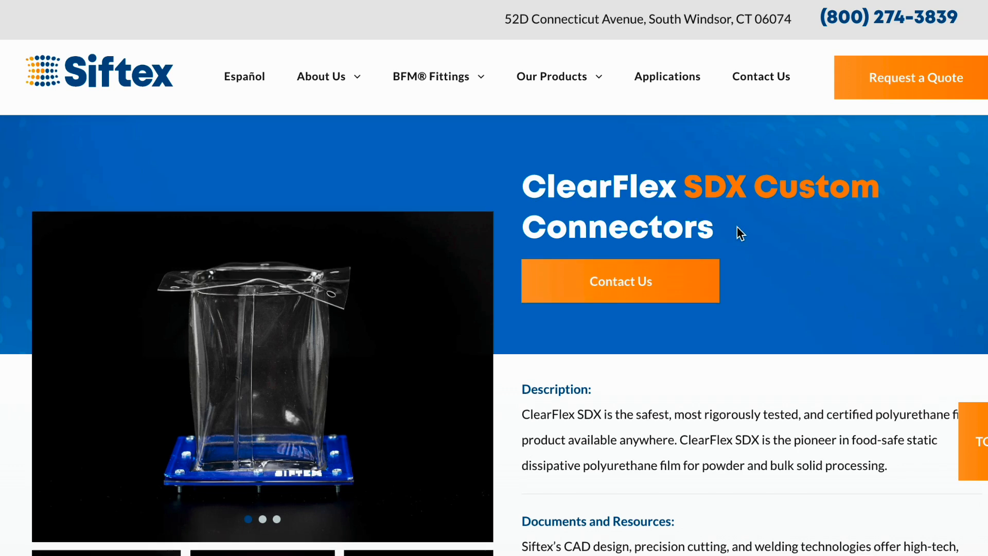
drag(514, 201, 801, 238)
scroll(328, 284, down, 4)
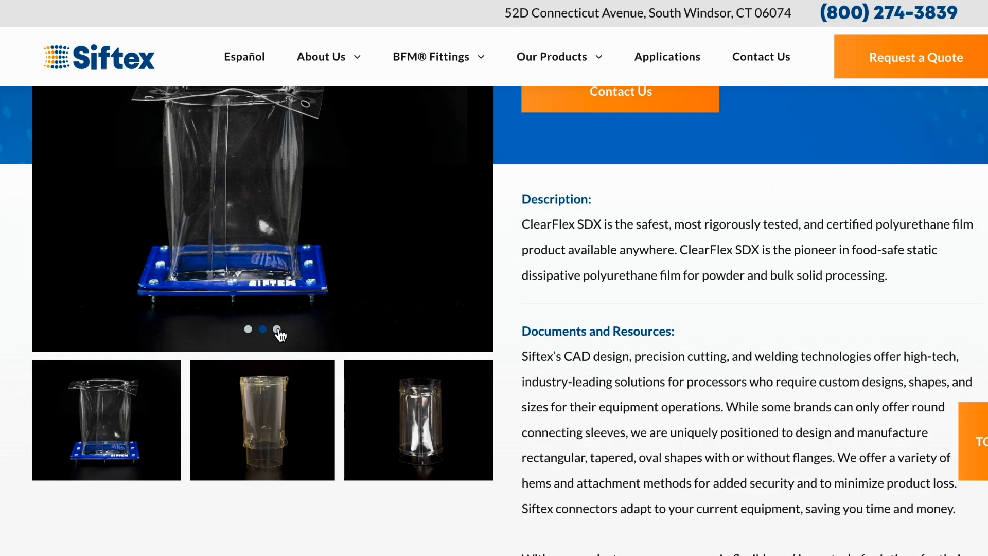
scroll(739, 375, down, 15)
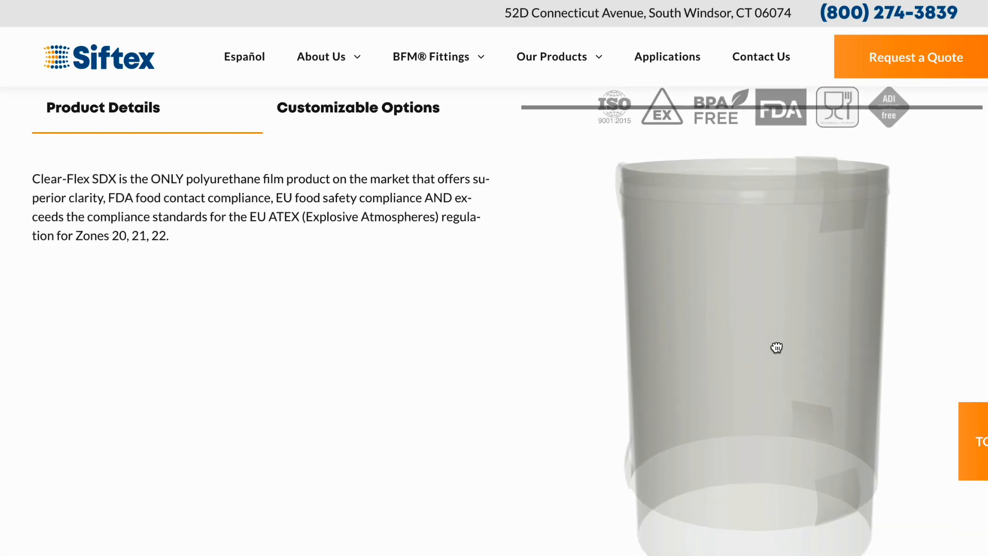
drag(777, 347, 840, 355)
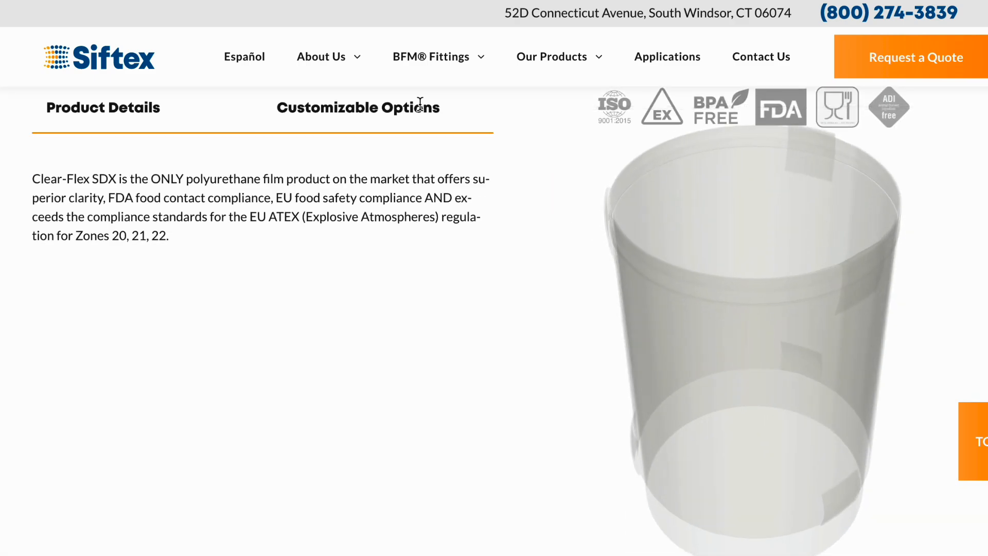
click(422, 106)
scroll(574, 277, down, 6)
scroll(574, 277, up, 1)
scroll(574, 277, up, 20)
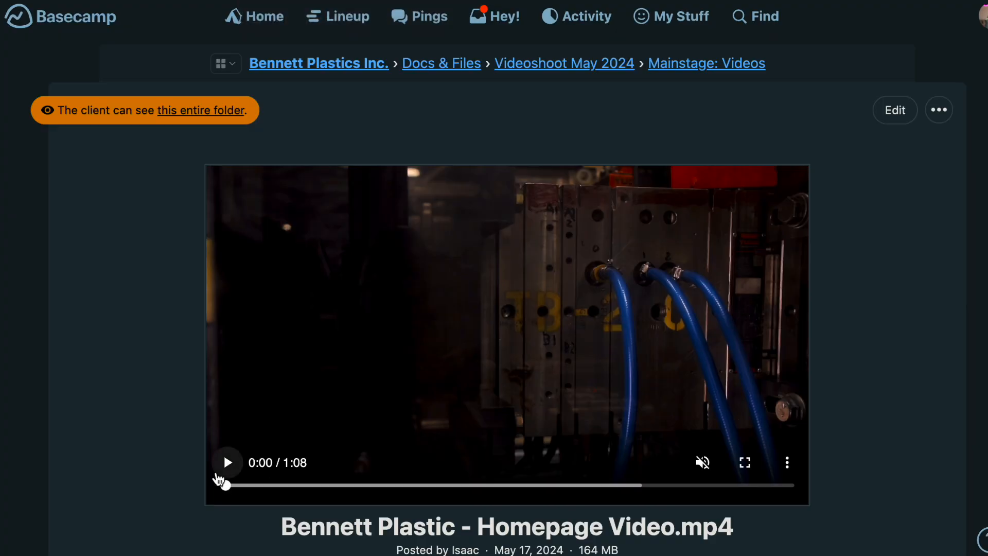
- Switch to Basecamp and play the Bennett Plastic - Homepage Video.mp4 file
click(227, 462)
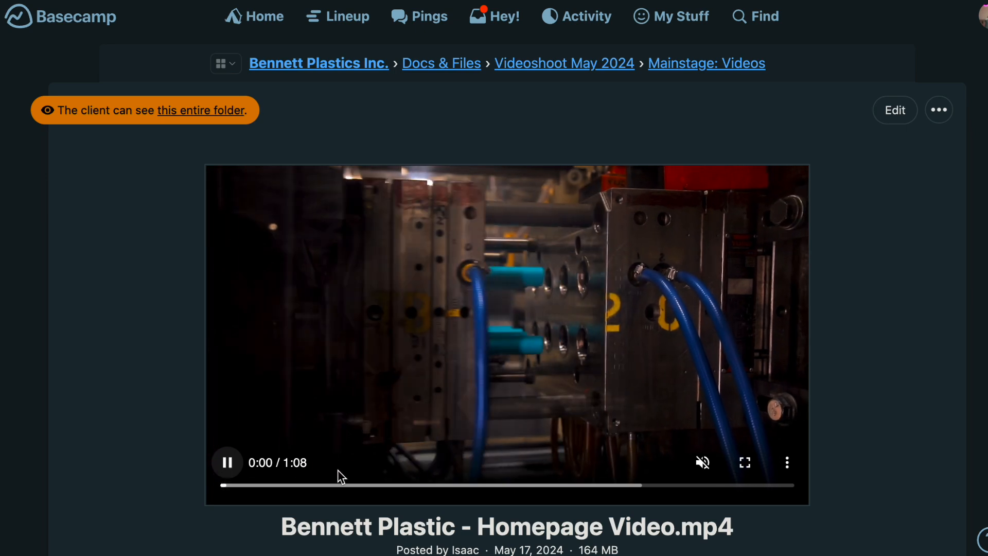
scroll(925, 418, down, 1)
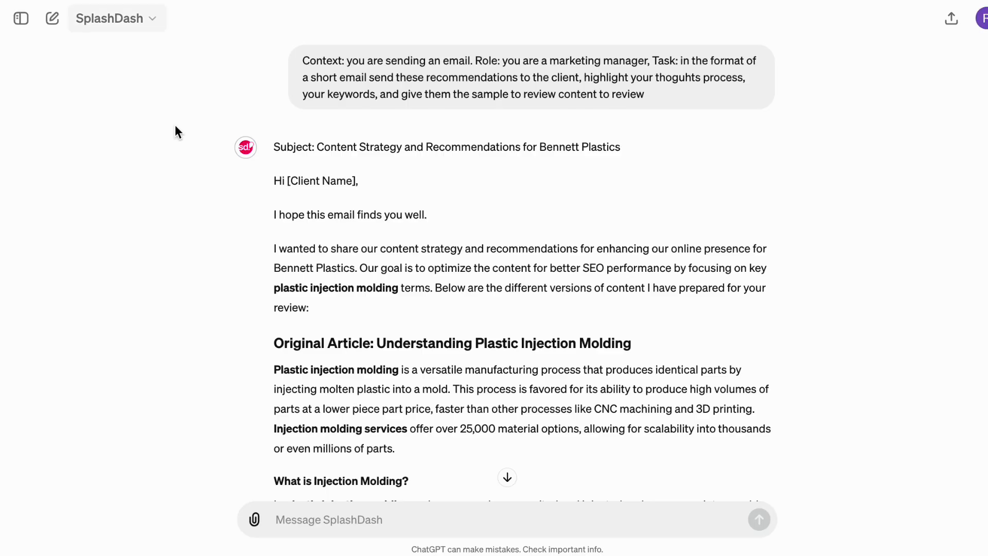
- Back in ChatGPT, request "a short video script about this process for bennett" and stop the response partway
scroll(505, 474, down, 2)
click(507, 476)
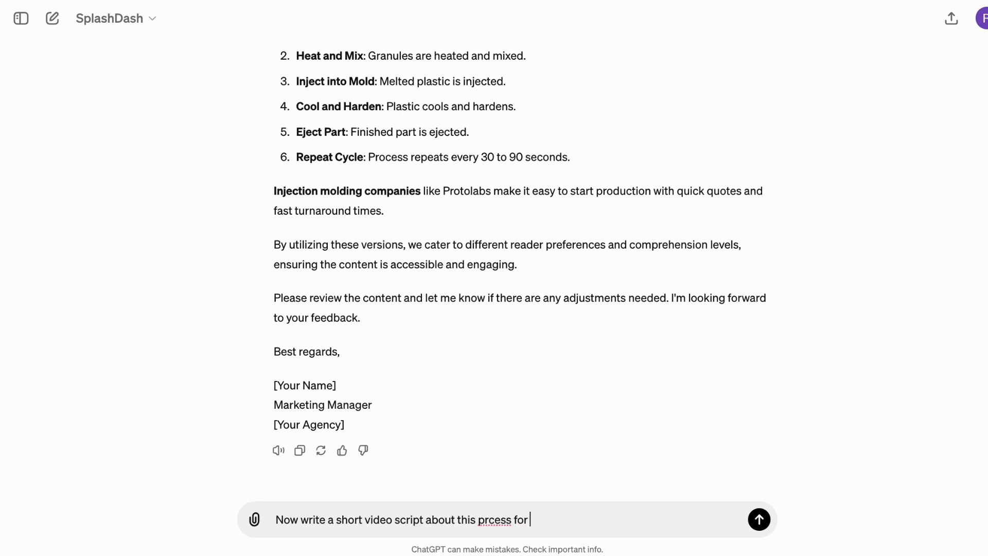
key(Return)
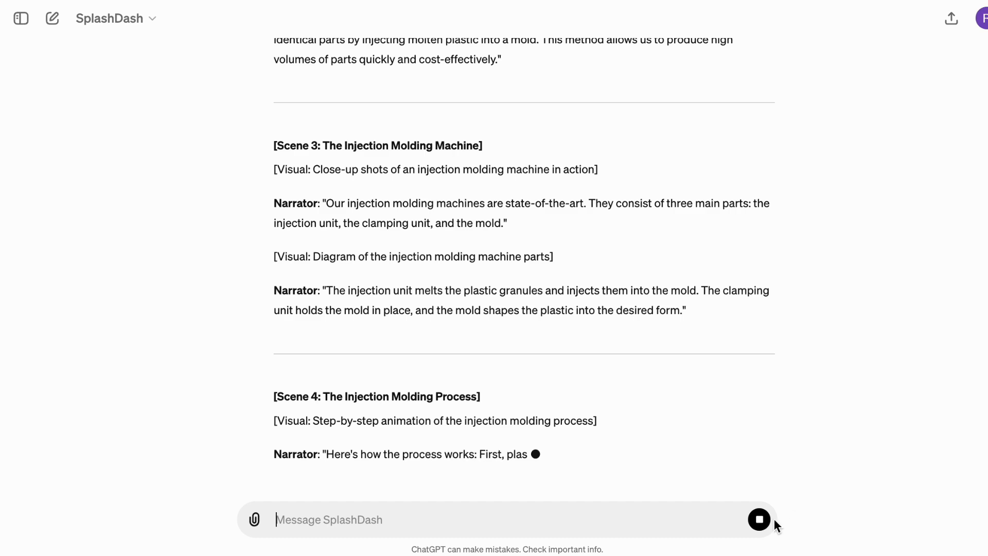
click(760, 519)
- Copy the narrator lines of the Opening Scene and Scene 1 into the ElevenLabs text-to-speech box as separate paragraphs
scroll(450, 316, up, 20)
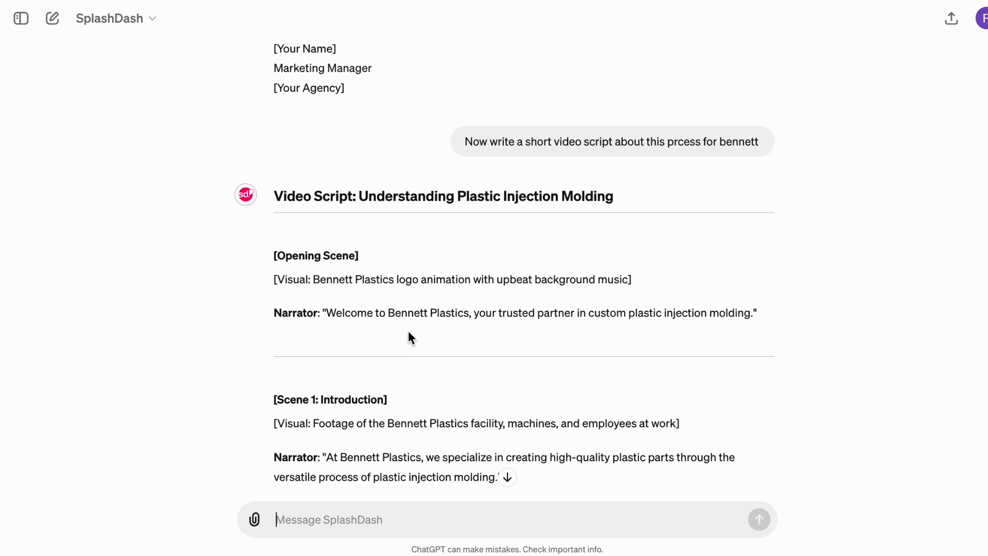
drag(327, 313, 673, 306)
drag(755, 307, 756, 307)
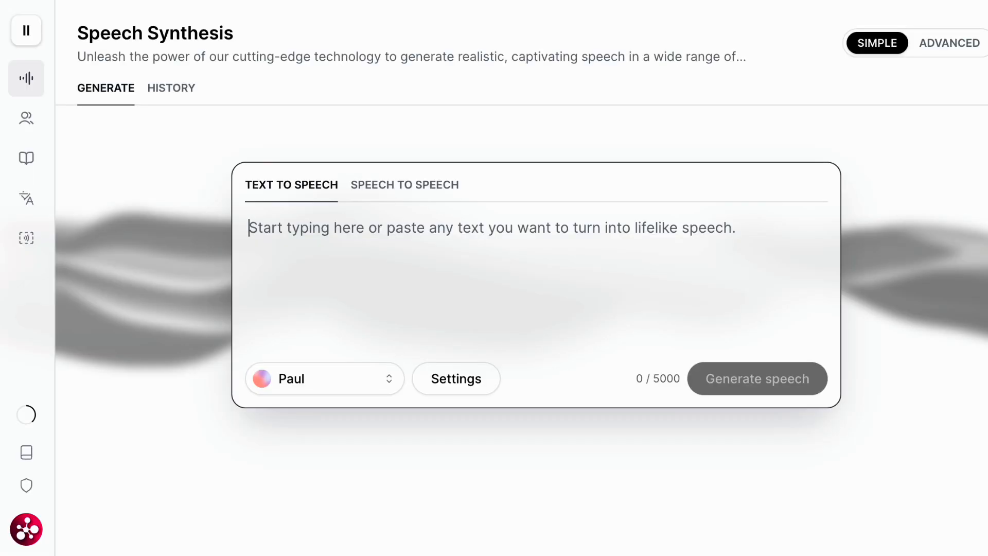
text(Welcome to Bennett Plastics, your trusted partner in custom plastic injection molding.)
key(Return)
key(Return)
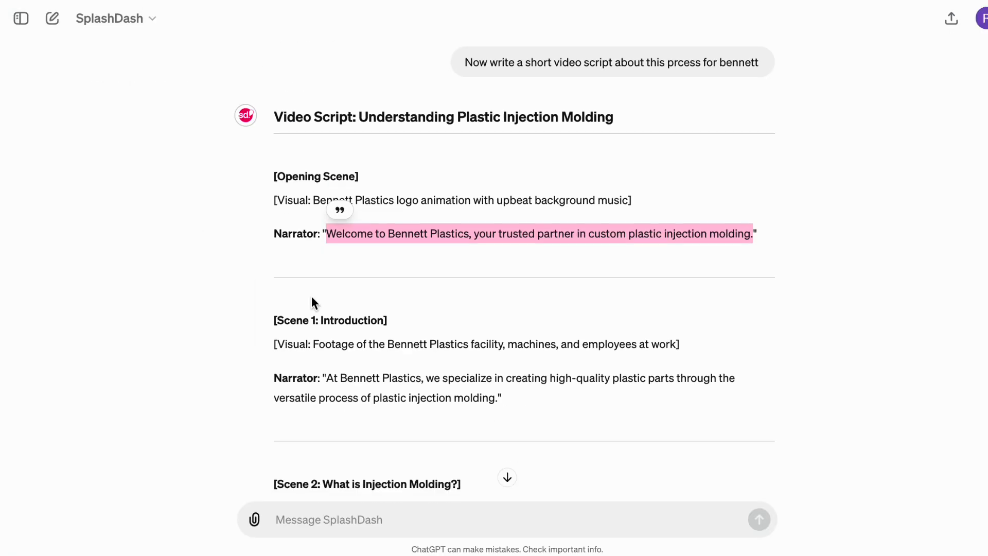
drag(327, 379, 493, 394)
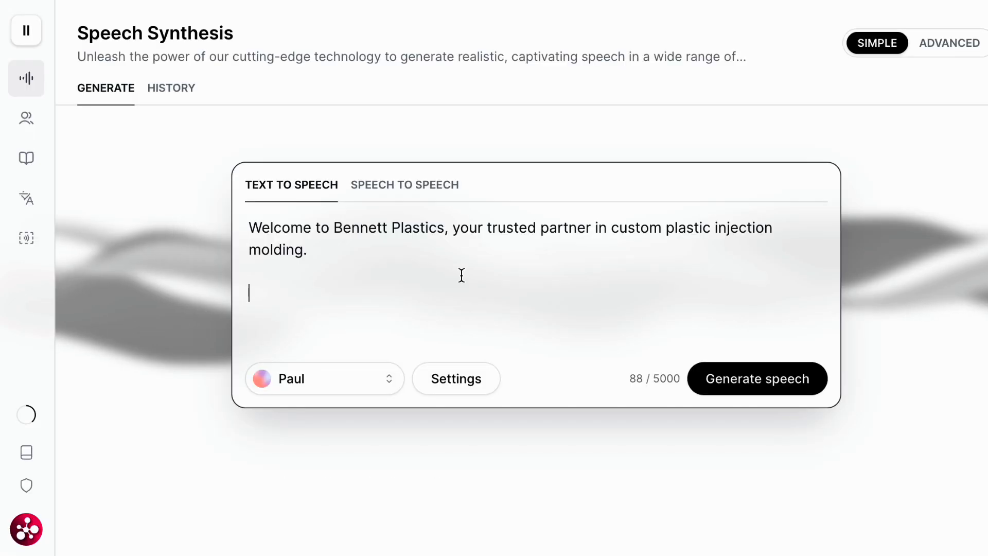
text(At Bennett Plastics, we specialize in creating high-quality plastic parts through the versatile process of plastic injection molding.)
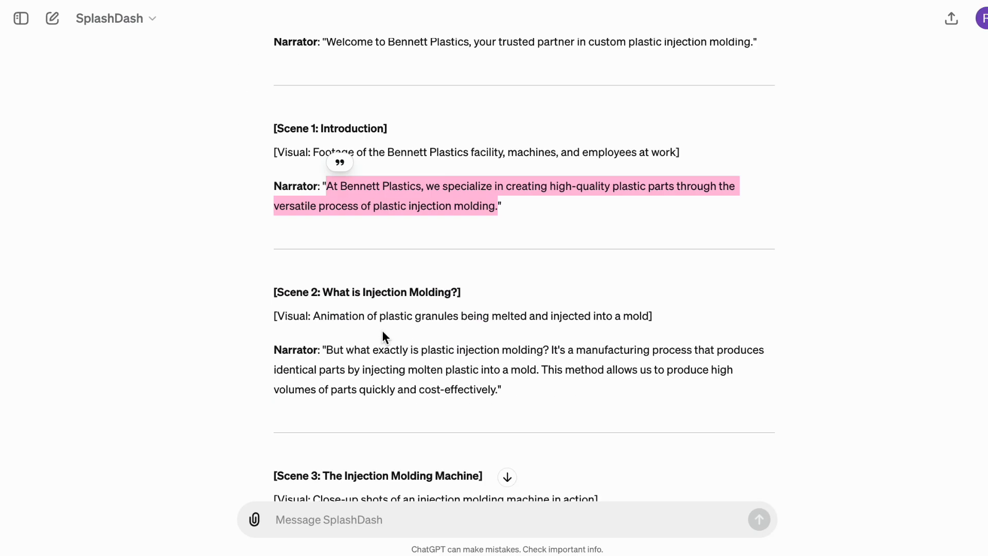
- Add the Scene 2 "What is Injection Molding?" narration from the script as a third paragraph of the speech text
scroll(382, 329, down, 3)
drag(326, 234, 502, 282)
key(ctrl+c)
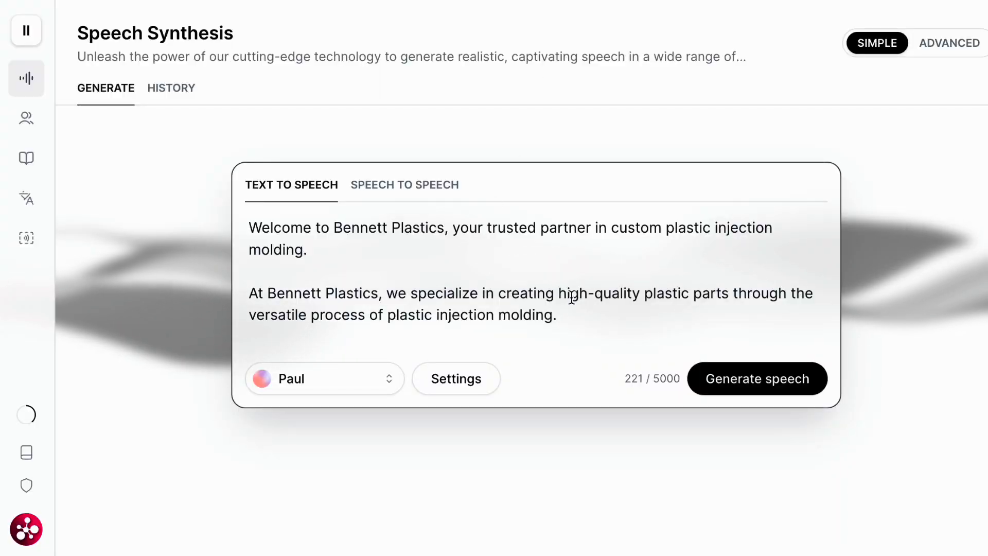
key(Return)
key(Return)
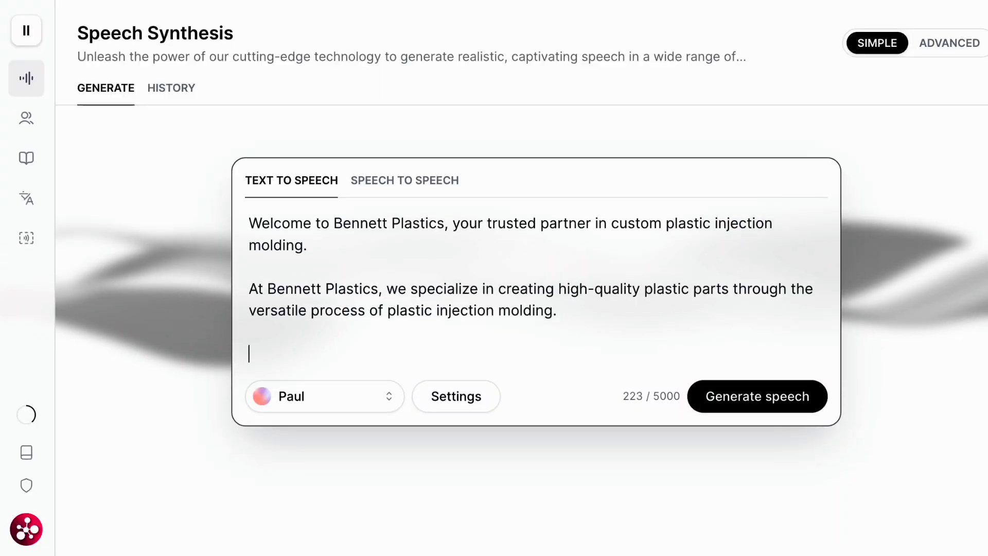
key(ctrl+v)
- Generate the speech with the Paul voice, then listen to part of the narration and stop playback
click(758, 437)
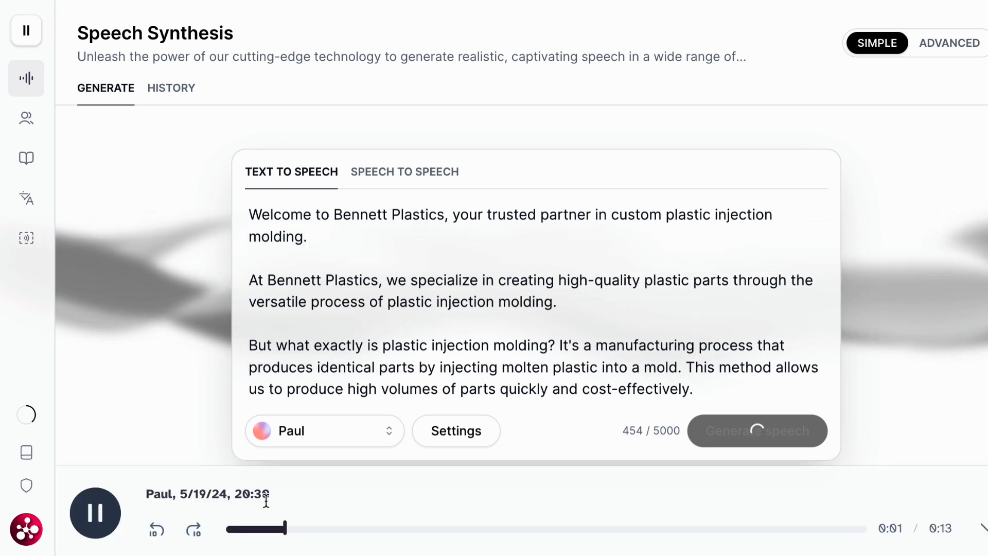
click(105, 524)
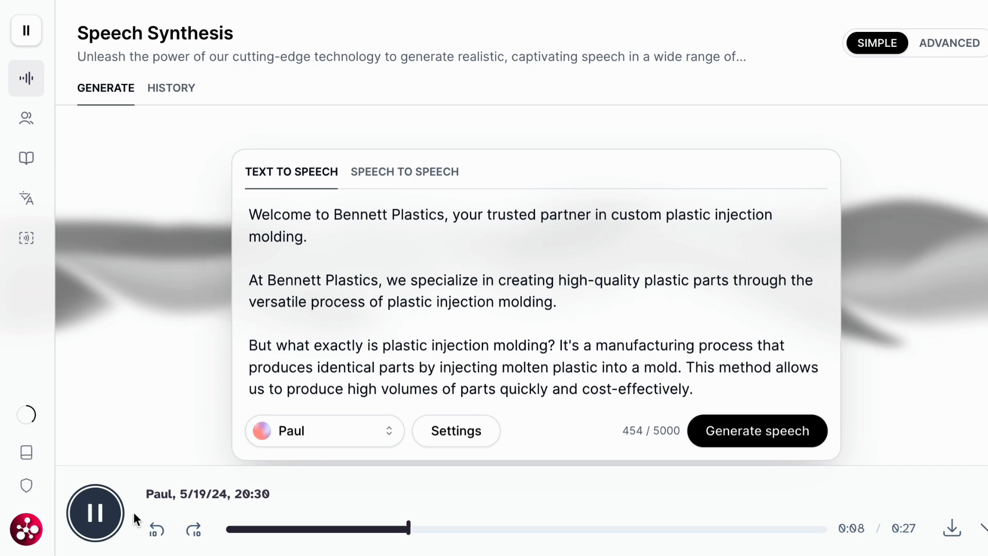
click(98, 517)
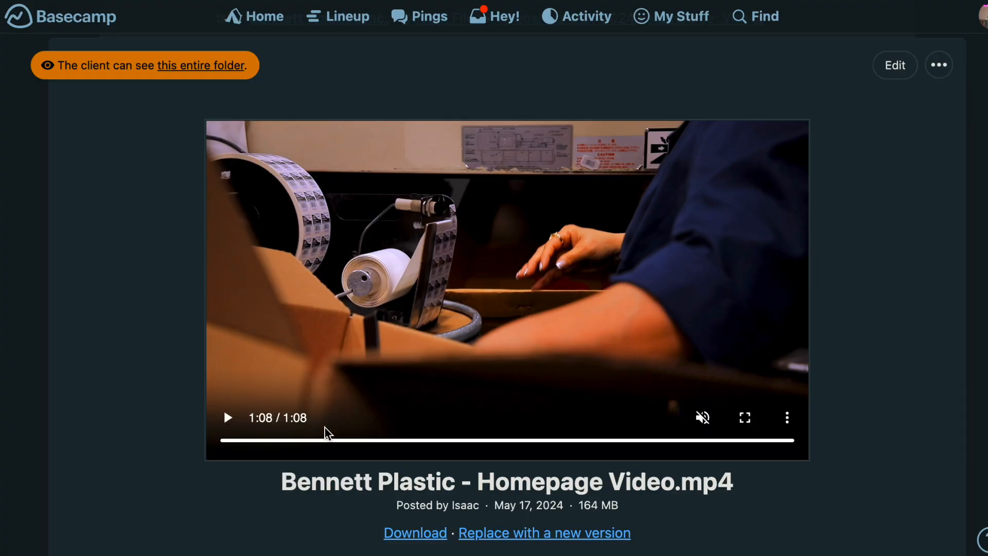
- Switch to Basecamp and scrub through the first half of the Bennett Plastic homepage video
drag(235, 441, 531, 441)
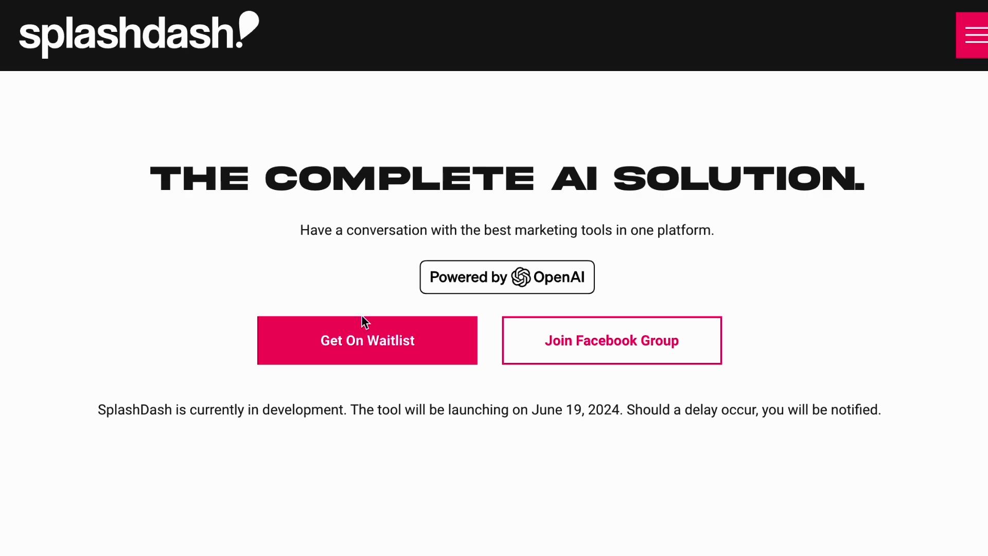
- On the SplashDash website, open the waitlist sign-up form and close it without filling it in
click(362, 318)
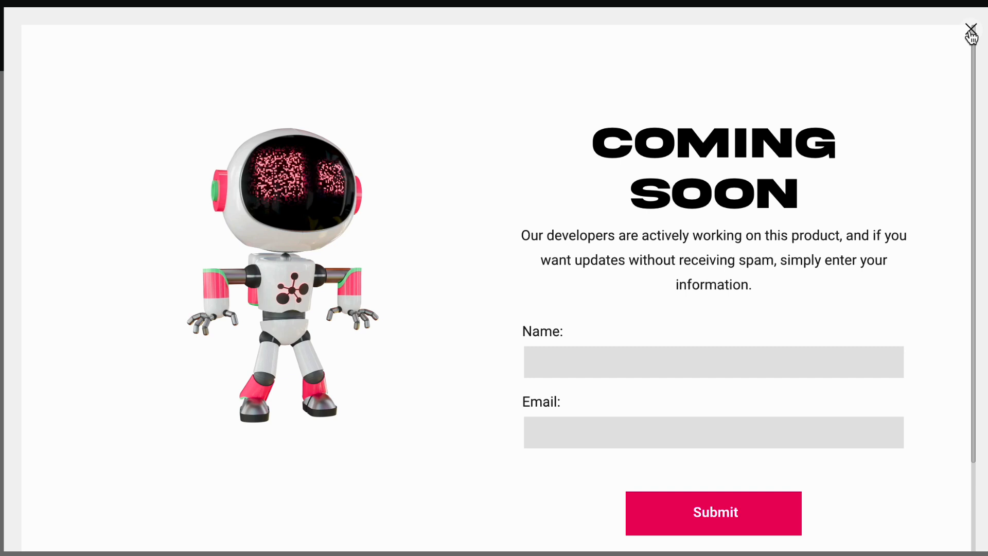
click(971, 30)
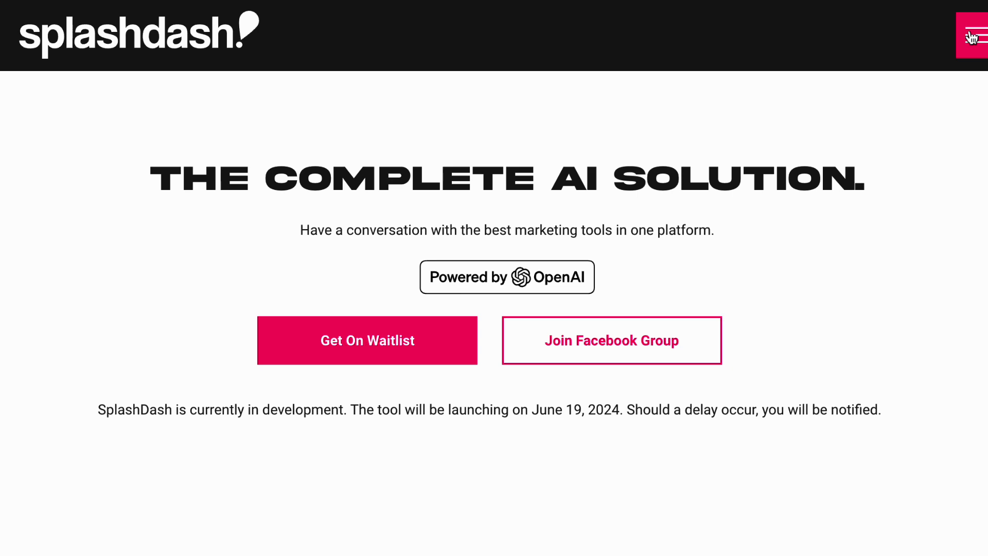